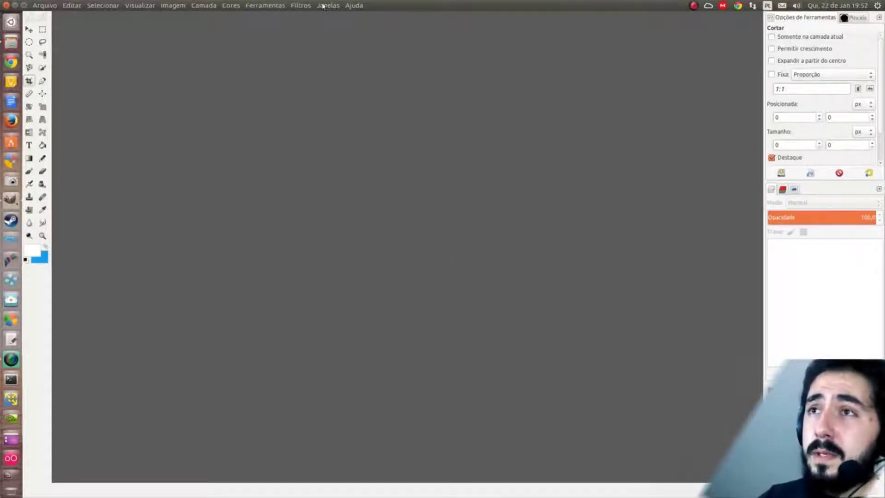
# - Open the recently used image "thumb modelo MICROSOFT E GOOGLE.png"
pyautogui.click(54, 6)
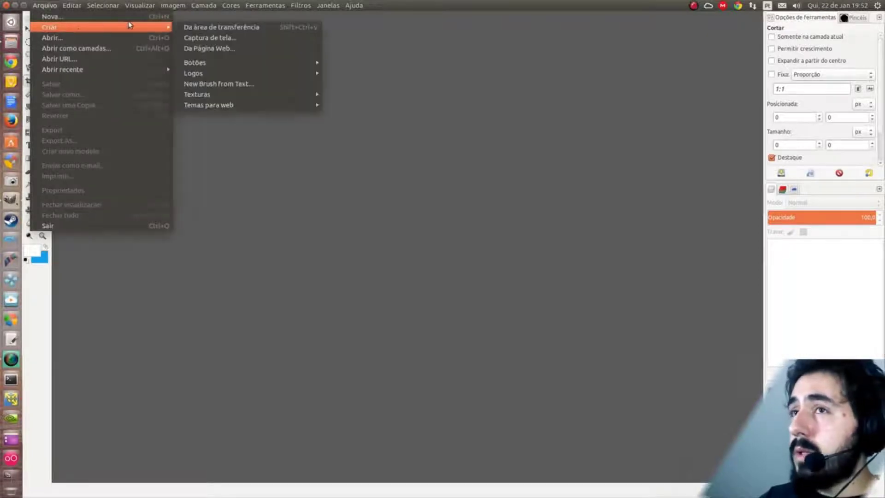
pyautogui.click(79, 37)
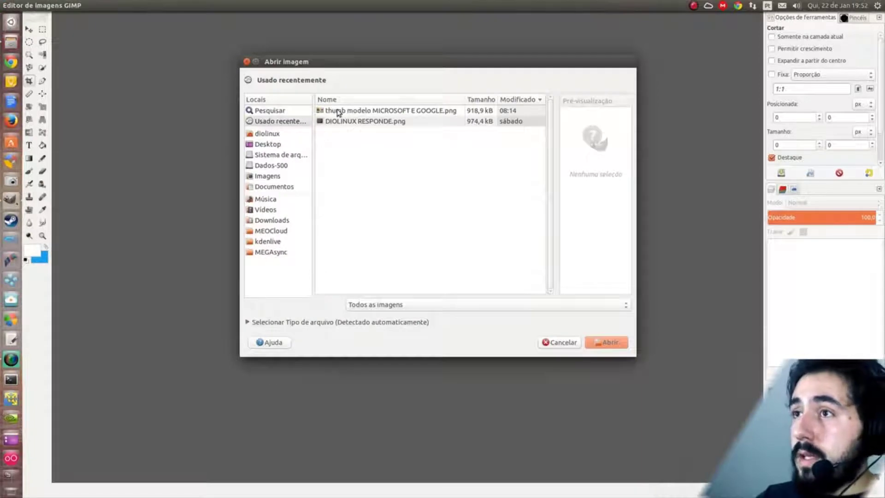
pyautogui.click(338, 112)
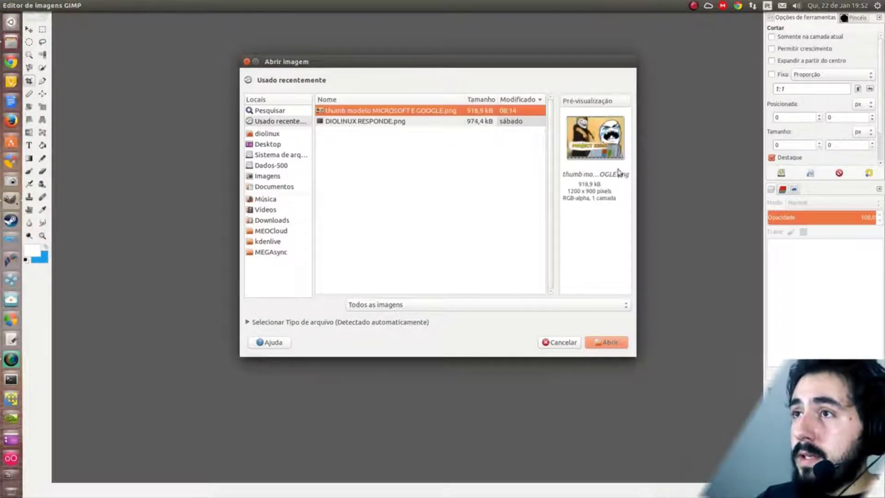
pyautogui.click(607, 344)
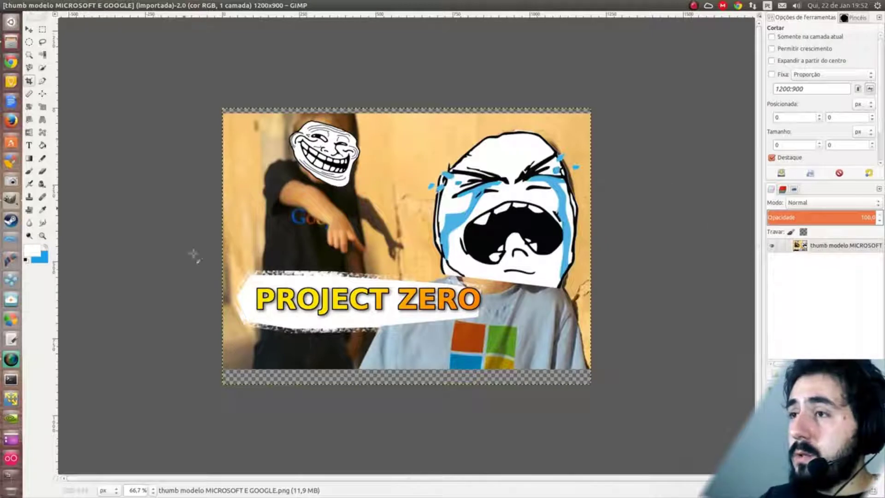
pyautogui.moveTo(49, 4)
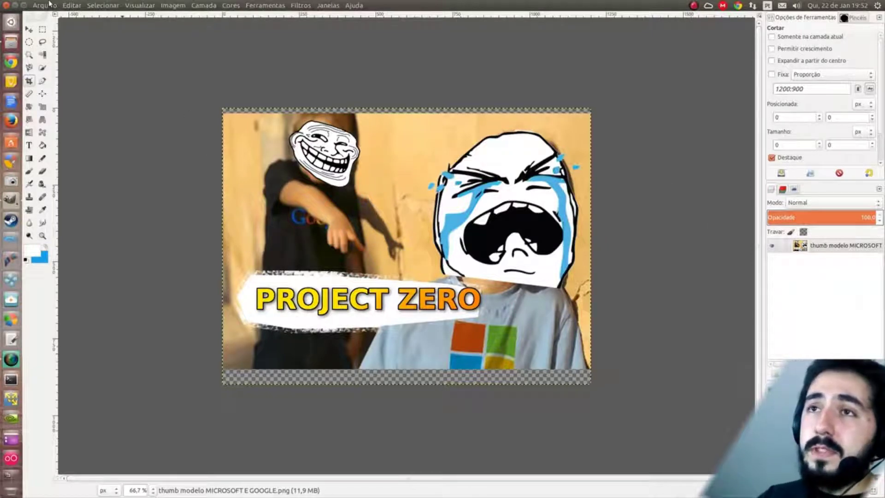
pyautogui.click(45, 5)
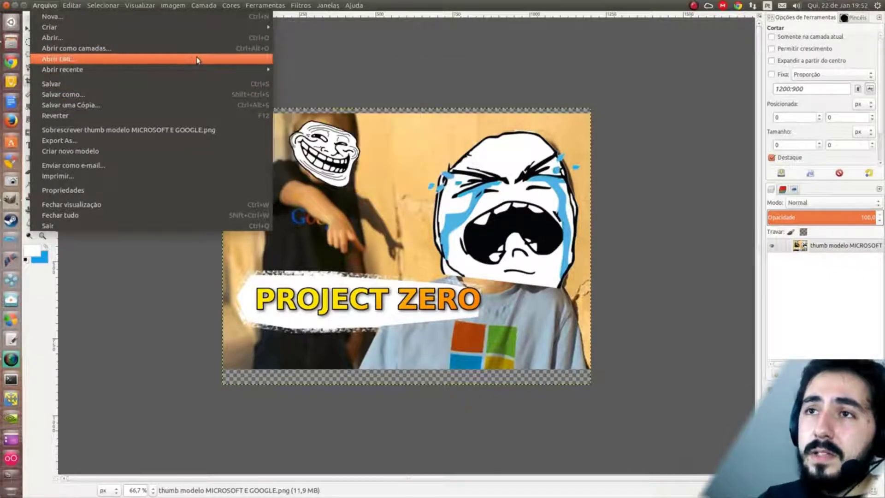
pyautogui.click(823, 308)
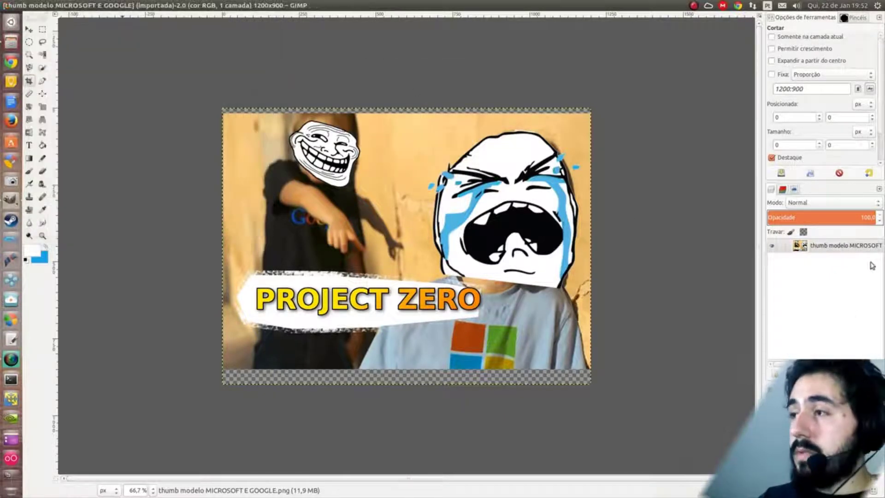
pyautogui.click(854, 247)
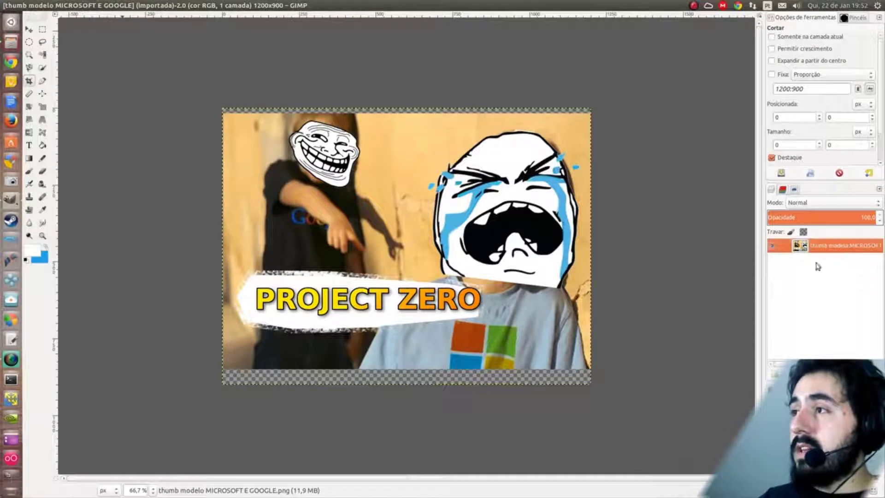
# - Add Chromium_11_Logo.svg from the MEOCloud "artes" folder as a new layer, rendered at 256 x 256 px
pyautogui.click(37, 5)
pyautogui.click(167, 46)
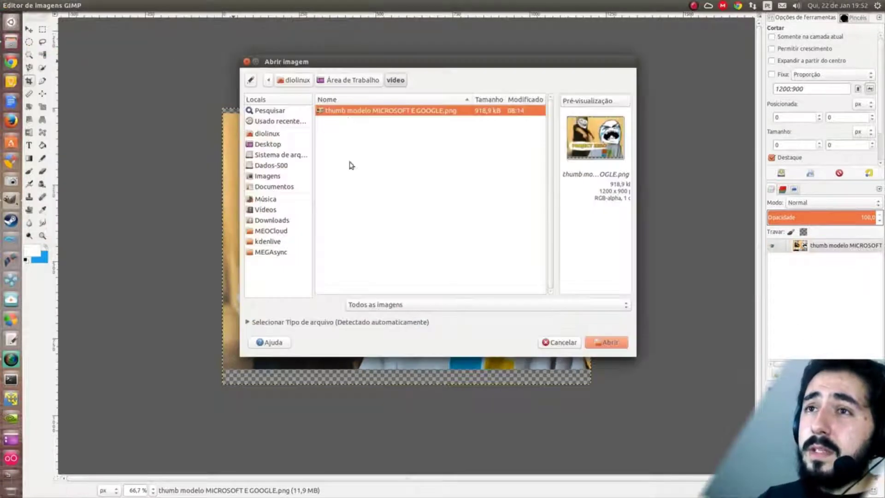
pyautogui.click(276, 252)
pyautogui.click(276, 231)
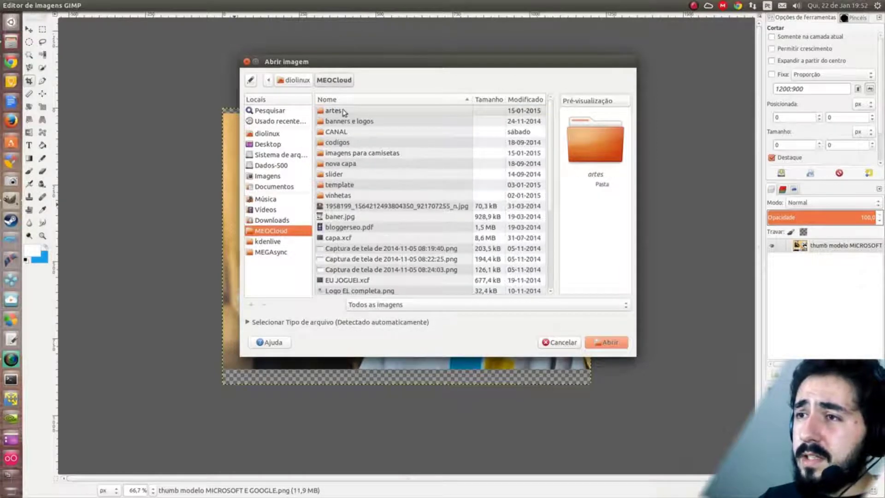
pyautogui.doubleClick(343, 112)
pyautogui.scroll(-3, 357, 184)
pyautogui.click(364, 191)
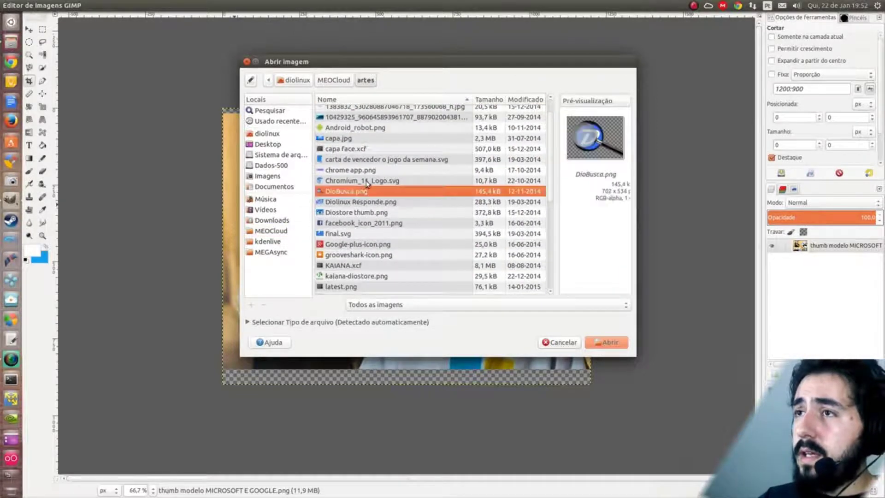
pyautogui.click(367, 181)
pyautogui.click(606, 341)
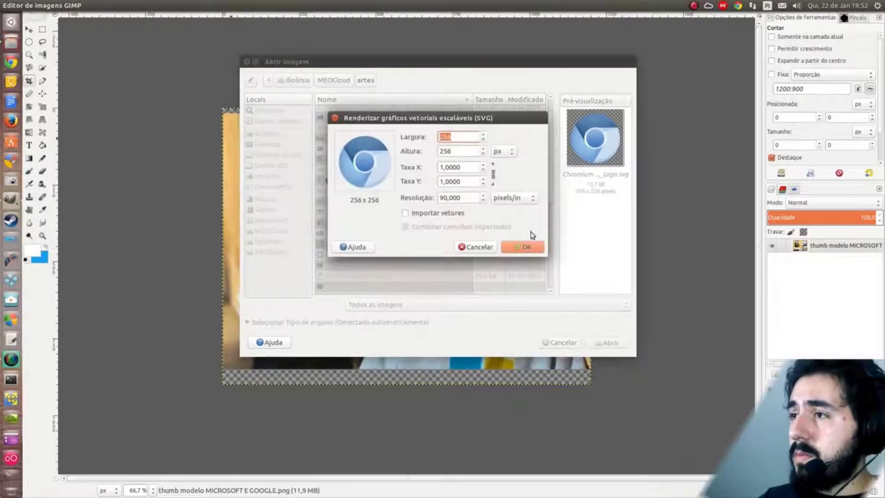
pyautogui.click(524, 247)
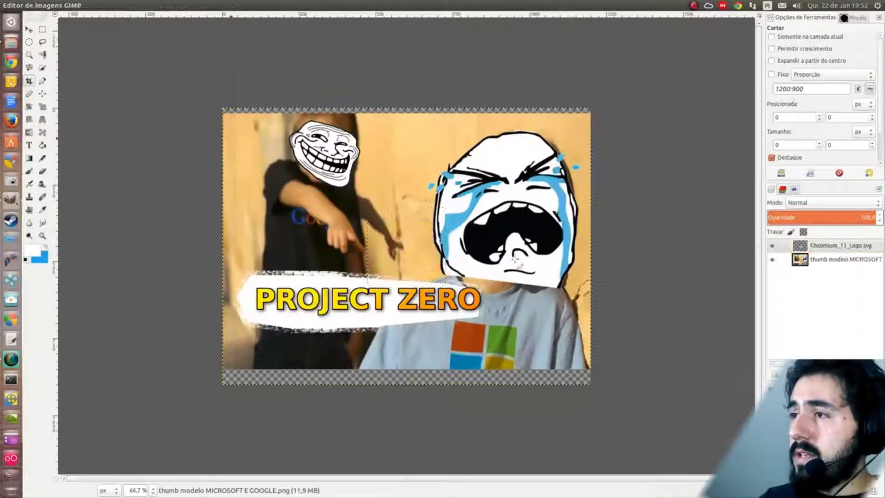
# - Move the Chromium logo layer to the upper-left area of the image, beside the troll face
pyautogui.click(29, 29)
pyautogui.moveTo(390, 242); pyautogui.dragTo(329, 191)
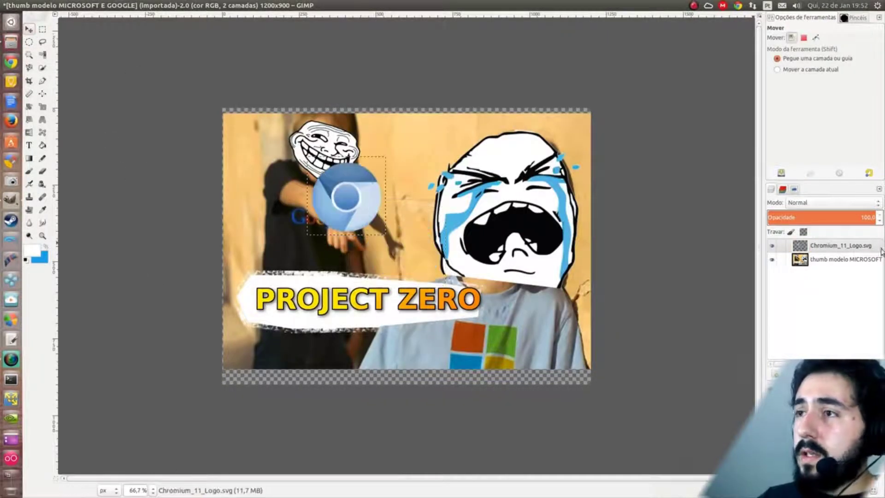
pyautogui.click(856, 260)
pyautogui.click(847, 245)
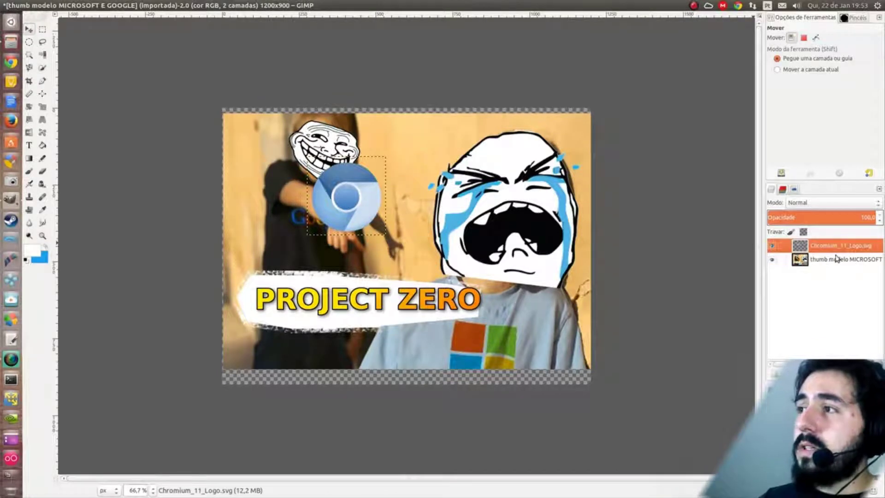
pyautogui.moveTo(328, 194); pyautogui.dragTo(267, 180)
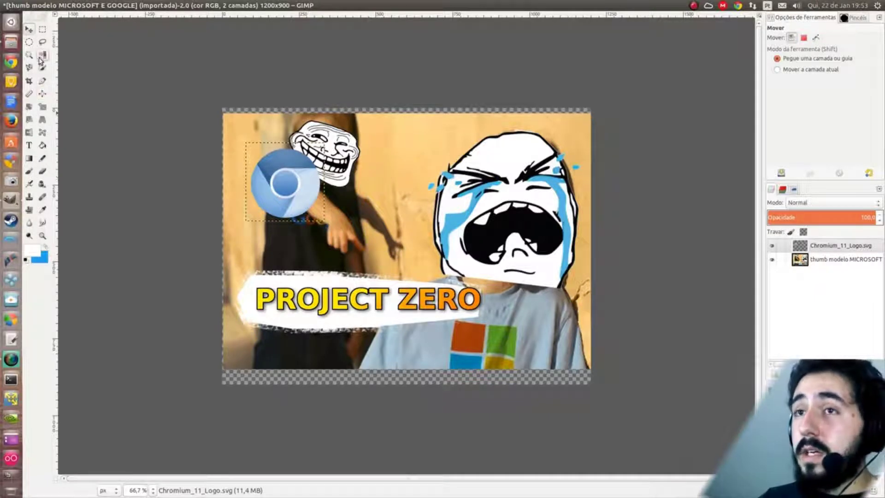
# - Crop the image to about 1029 x 768 px, starting at about 45, 51 px
pyautogui.click(29, 81)
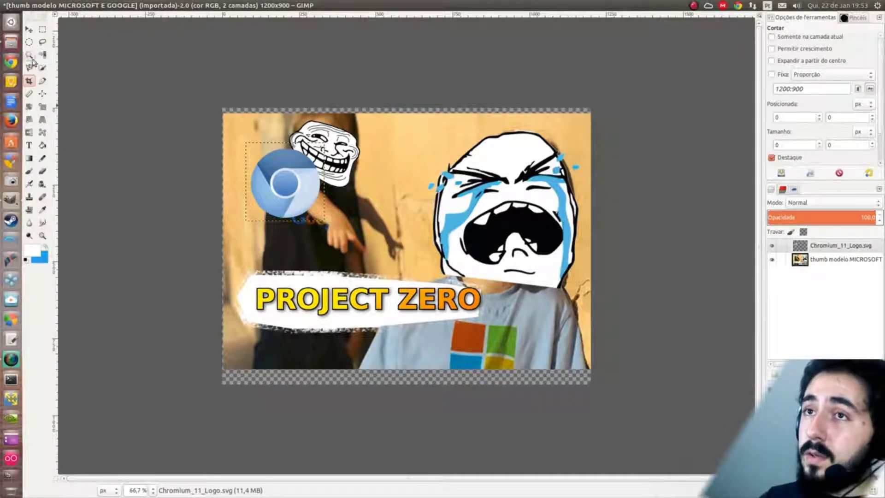
pyautogui.moveTo(237, 125); pyautogui.dragTo(552, 362)
pyautogui.press('Return')
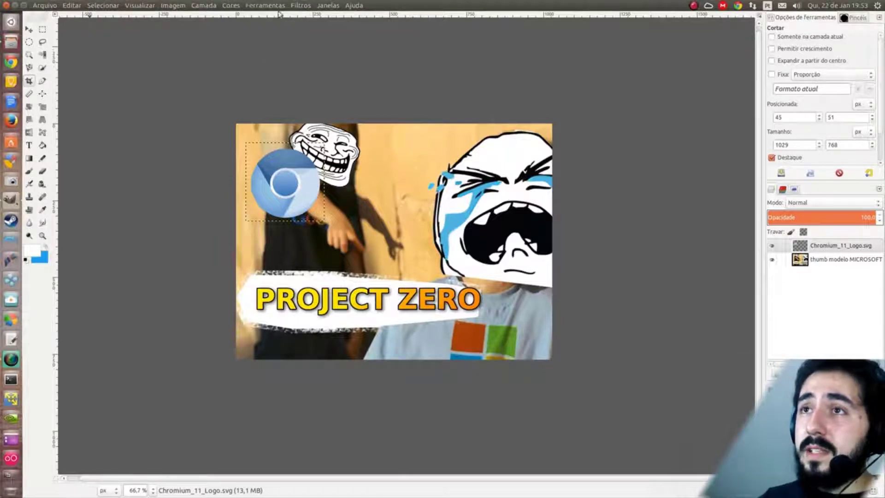
# - Look through the available filter categories, tools, colour adjustments and image commands
pyautogui.click(295, 5)
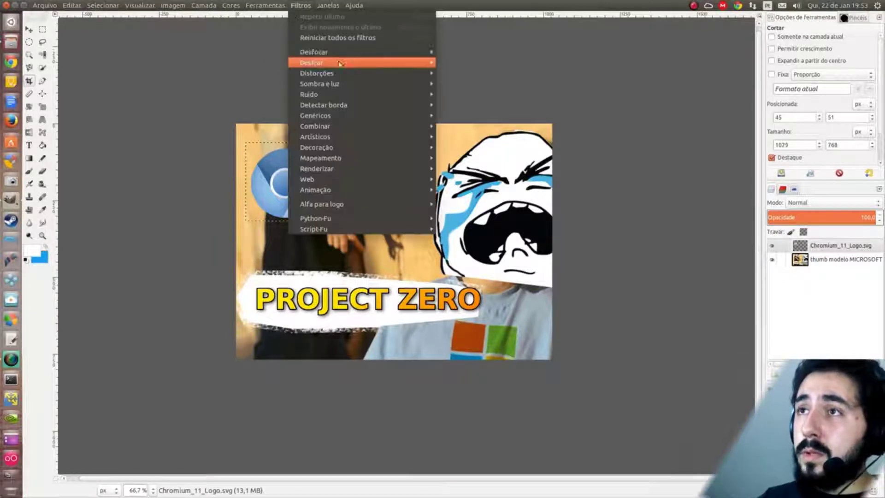
pyautogui.moveTo(403, 56)
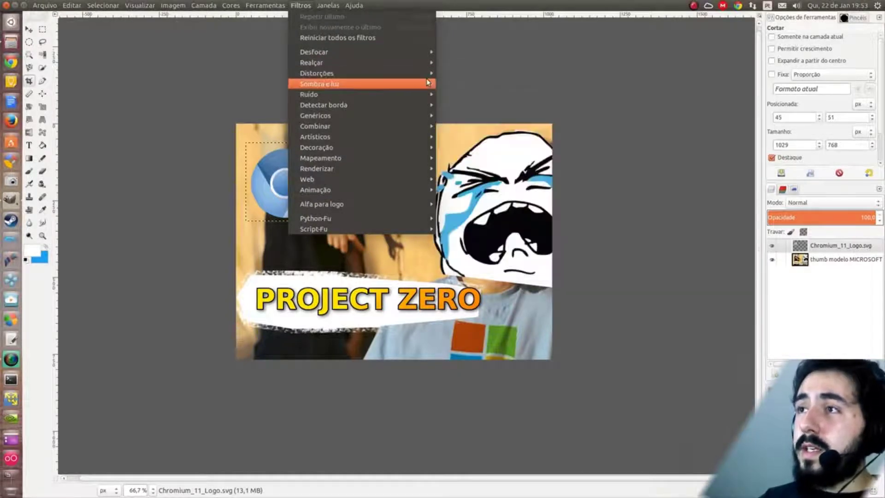
pyautogui.moveTo(428, 83)
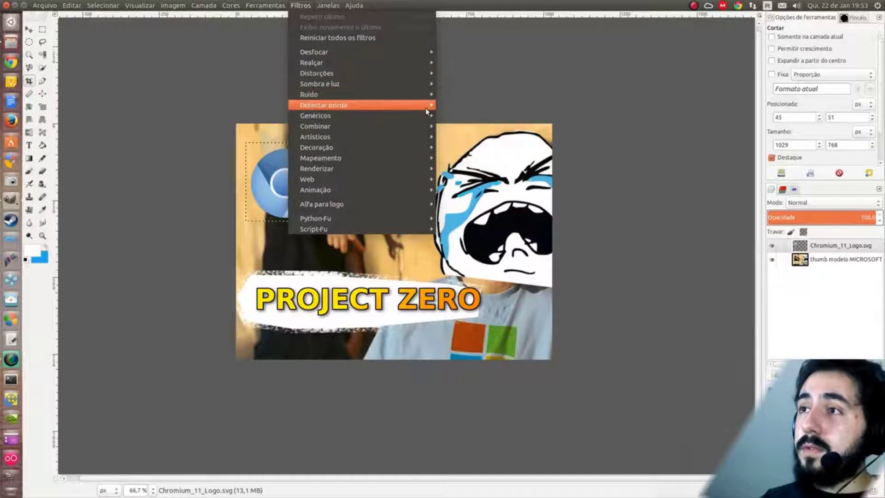
pyautogui.moveTo(427, 111)
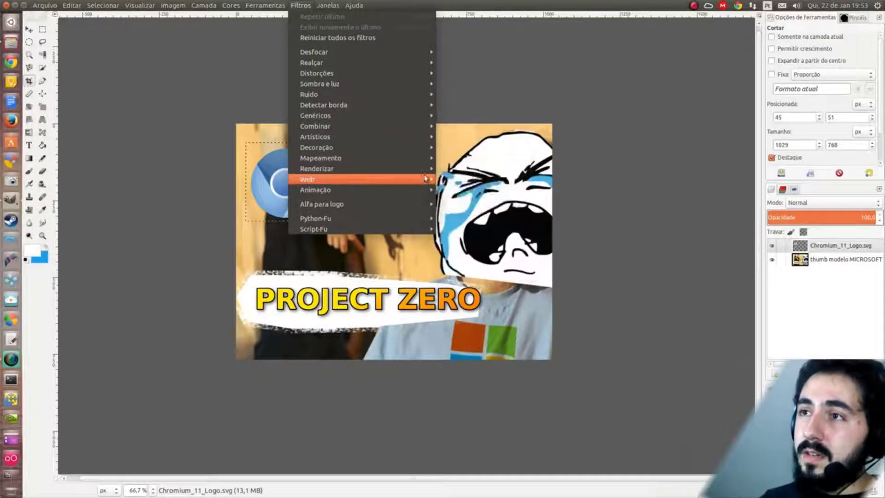
pyautogui.moveTo(425, 183)
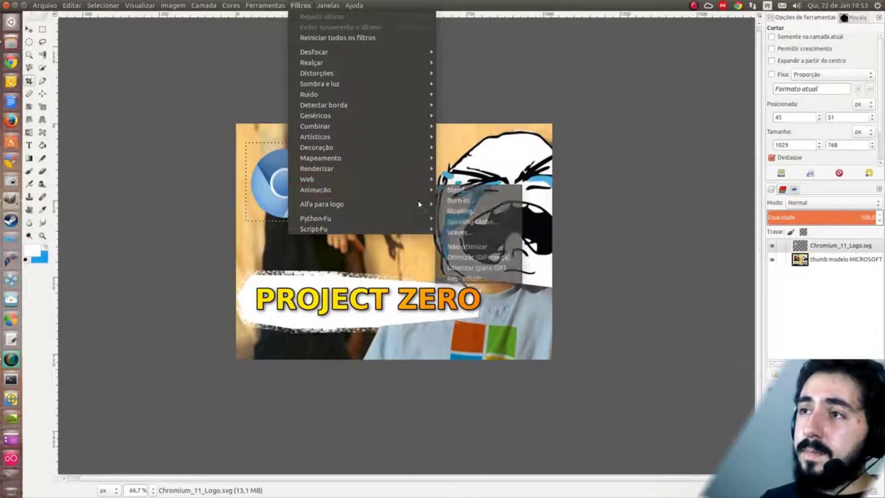
pyautogui.moveTo(416, 203)
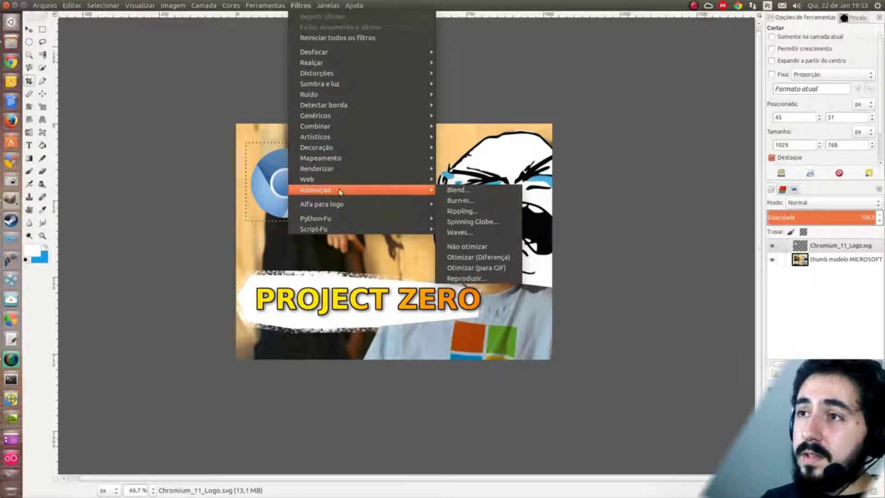
pyautogui.moveTo(346, 195)
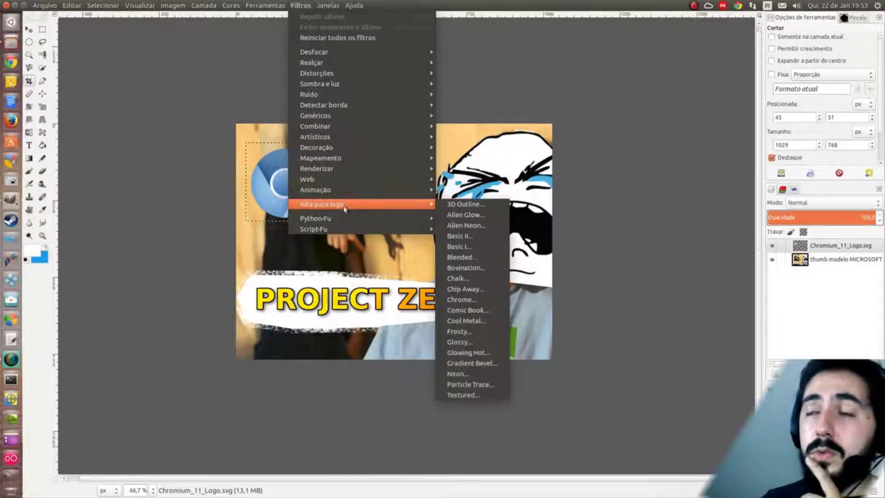
pyautogui.moveTo(359, 223)
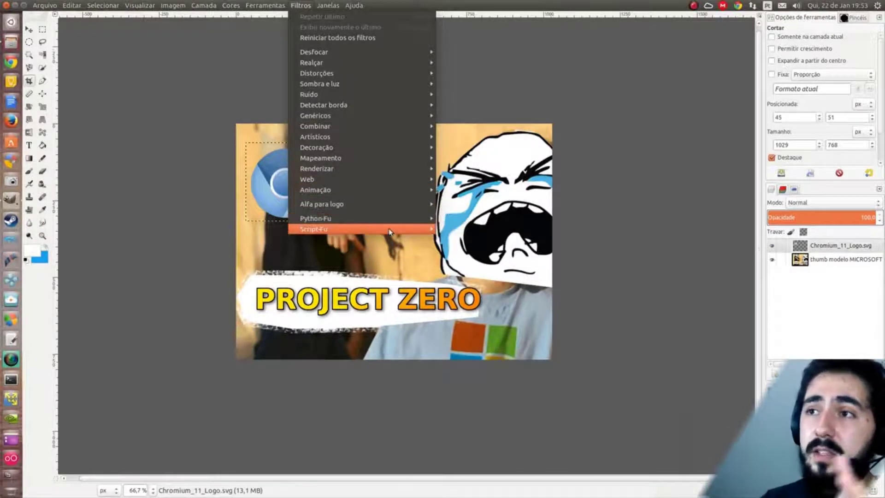
pyautogui.moveTo(389, 230)
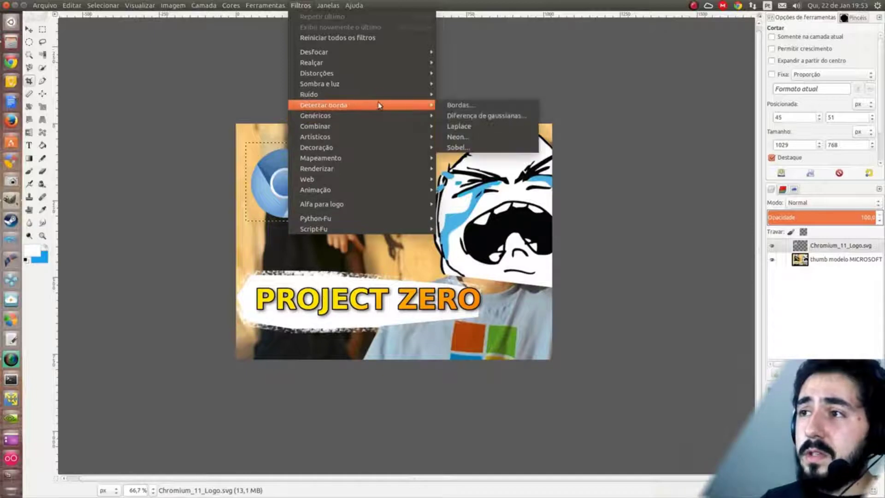
pyautogui.moveTo(283, 6)
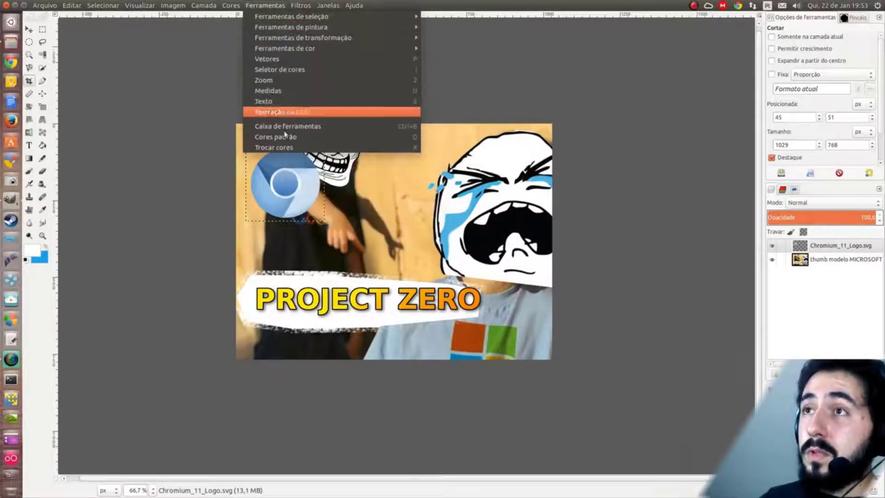
pyautogui.click(144, 177)
pyautogui.click(254, 3)
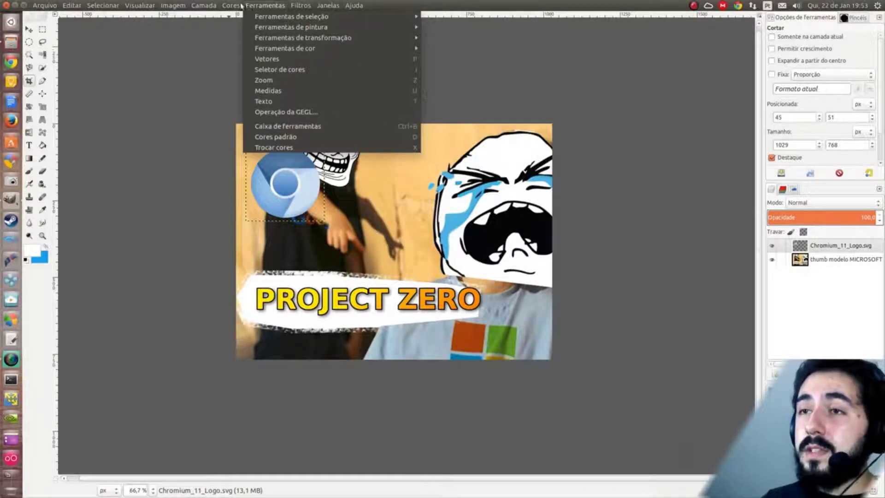
pyautogui.moveTo(233, 5)
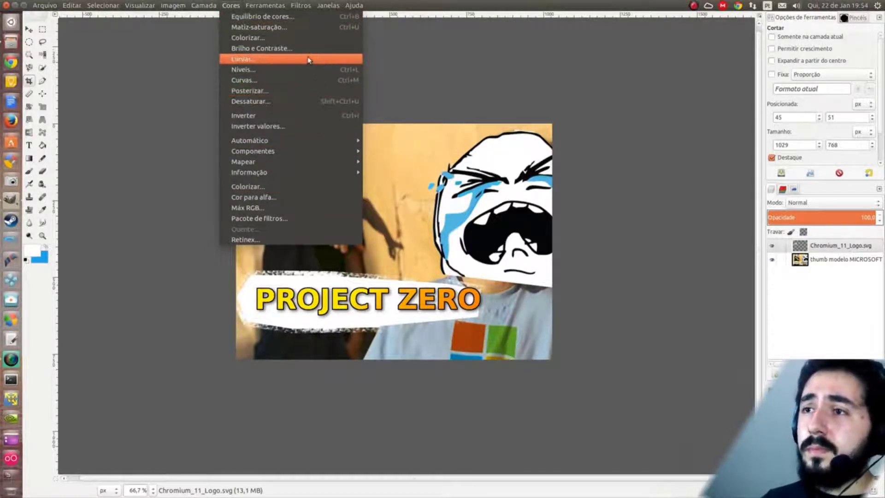
pyautogui.moveTo(262, 5)
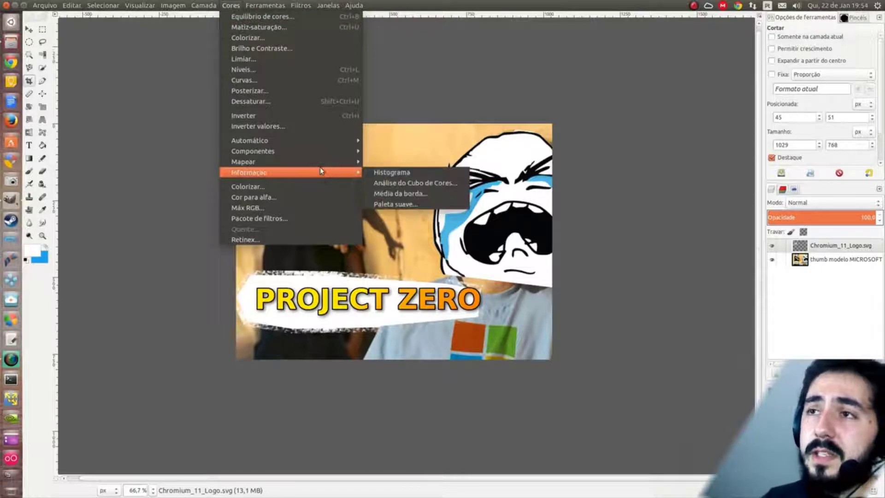
pyautogui.moveTo(329, 156)
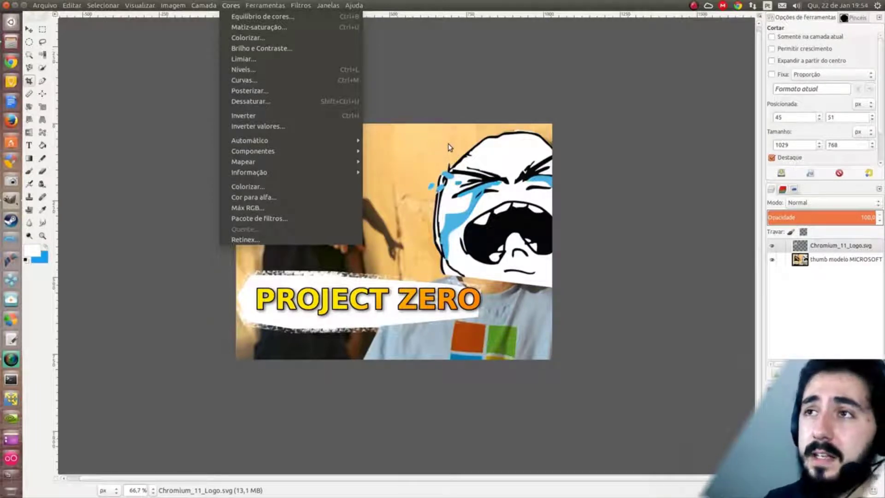
pyautogui.moveTo(181, 4)
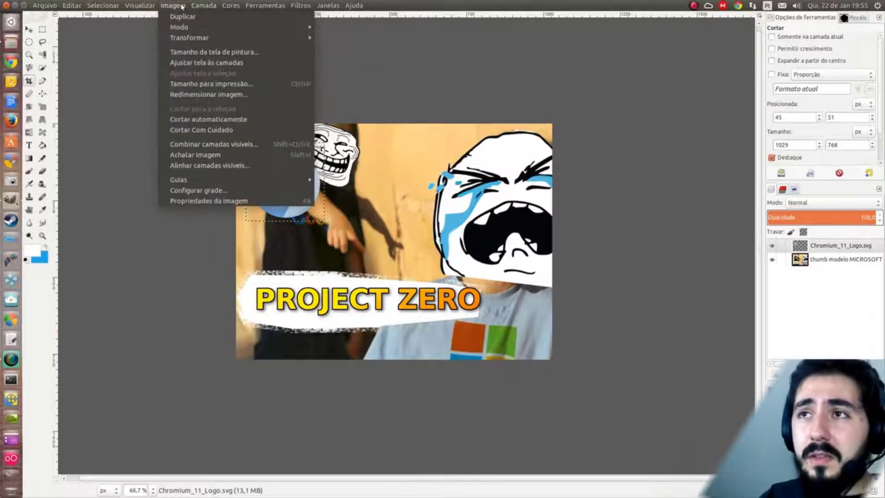
pyautogui.click(83, 112)
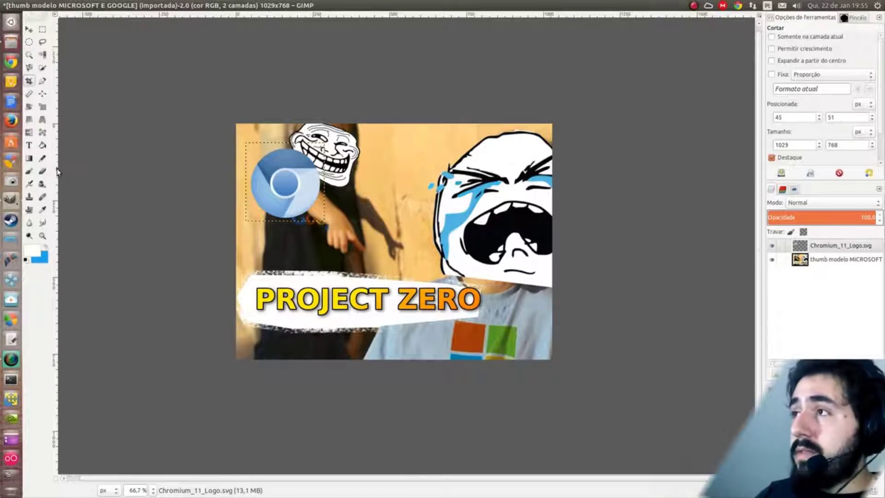
# - Widen the toolbox so its tools are arranged in six columns
pyautogui.moveTo(54, 222); pyautogui.dragTo(113, 191)
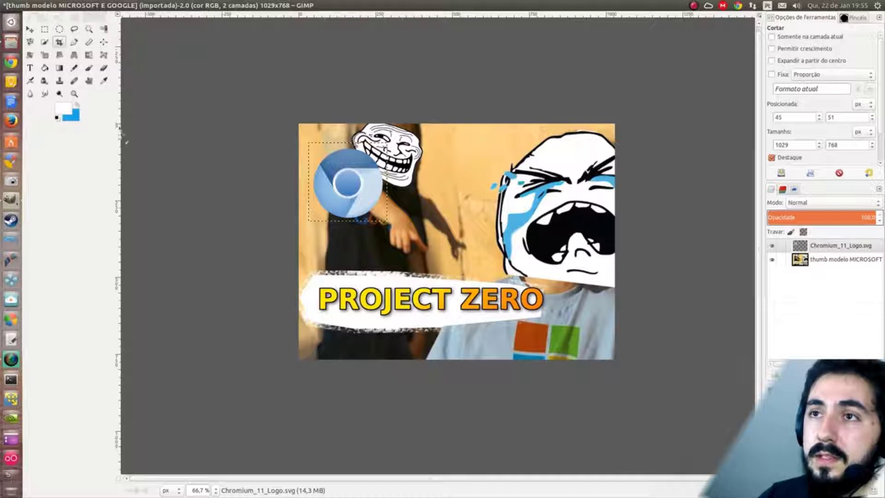
# - Narrow the toolbox to two columns and activate the Move, Rectangle Select, Ellipse Select and Free Select tools in turn
pyautogui.moveTo(119, 145); pyautogui.dragTo(54, 145)
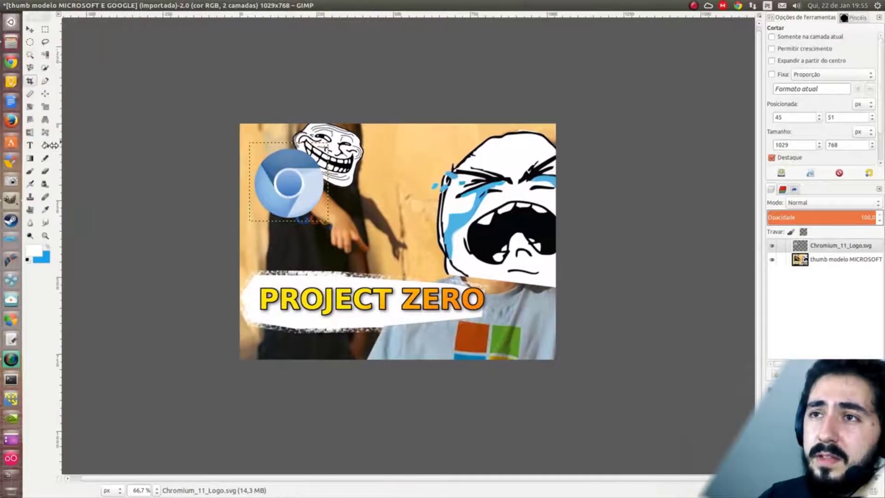
pyautogui.click(30, 32)
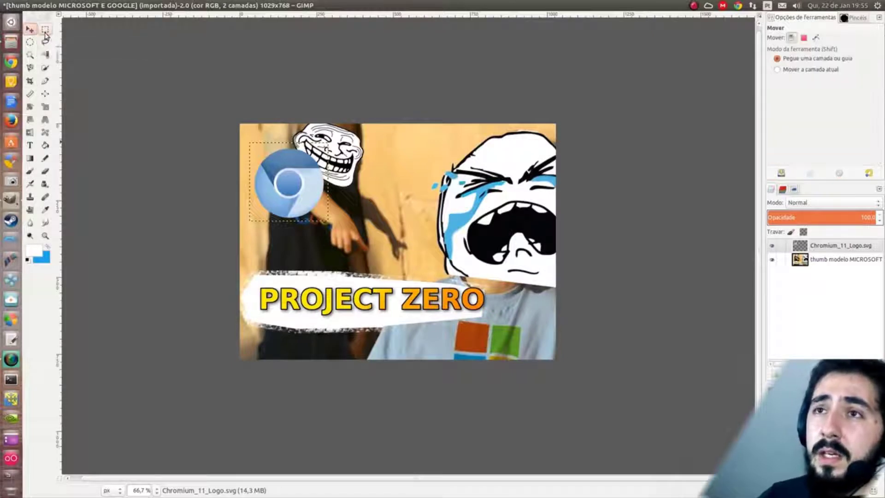
pyautogui.click(45, 31)
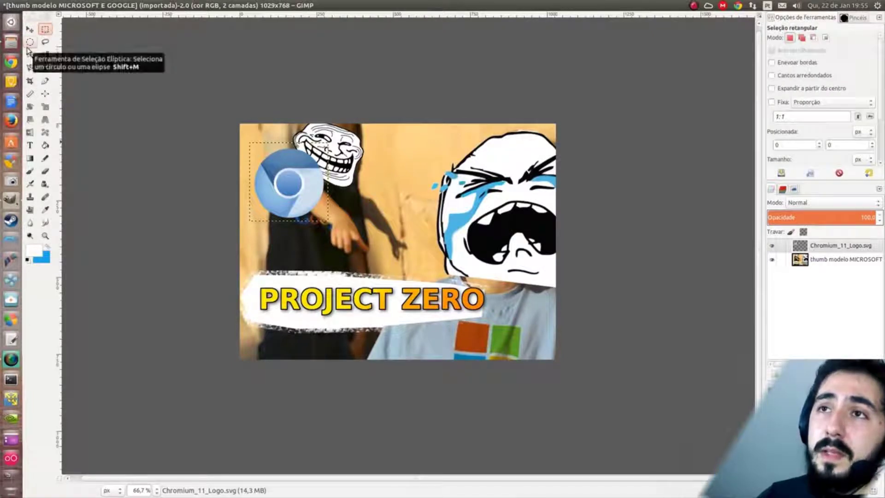
pyautogui.click(30, 41)
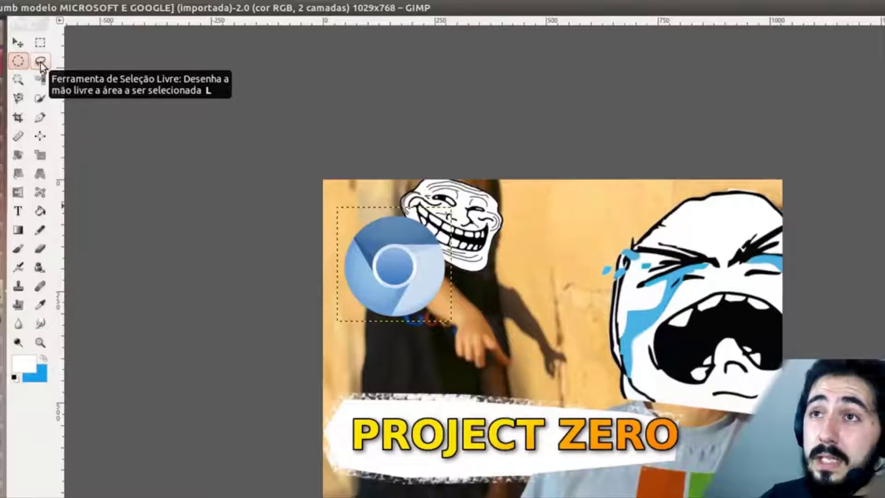
pyautogui.click(45, 43)
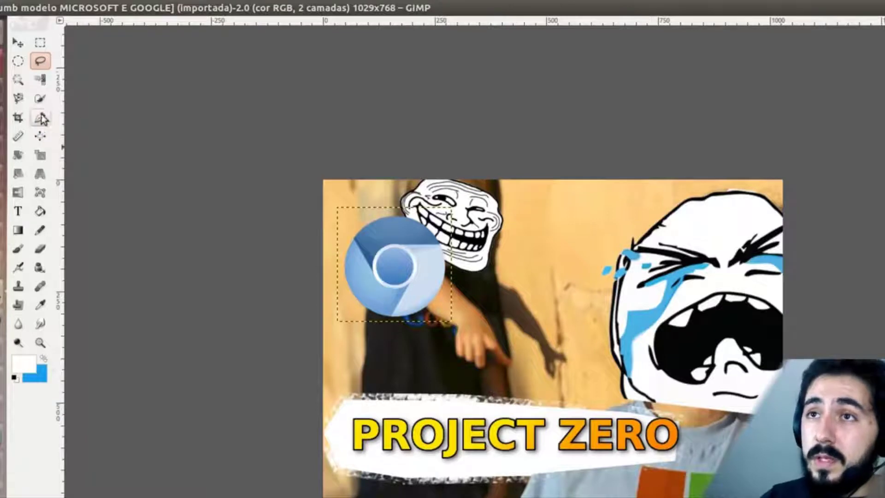
# - Go through the Fuzzy Select, Select by Color, Scissors Select, Foreground Select, Crop and Paths tools one after another
pyautogui.click(18, 80)
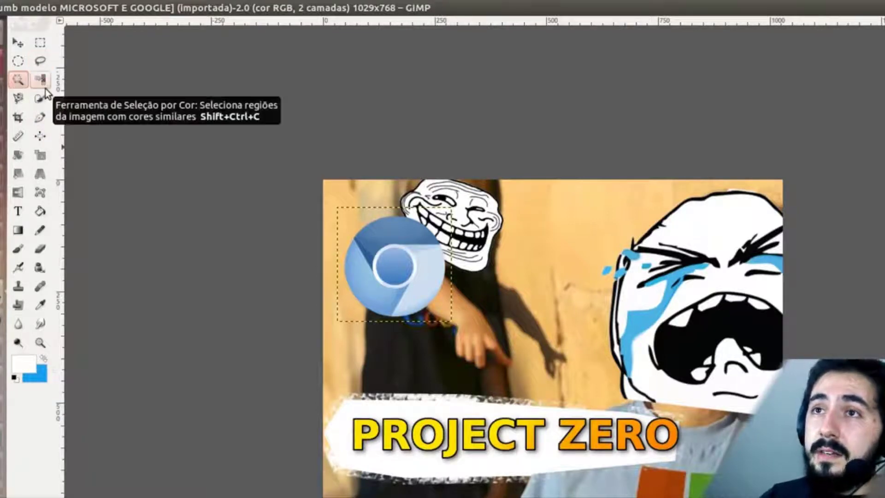
pyautogui.click(45, 87)
pyautogui.click(20, 103)
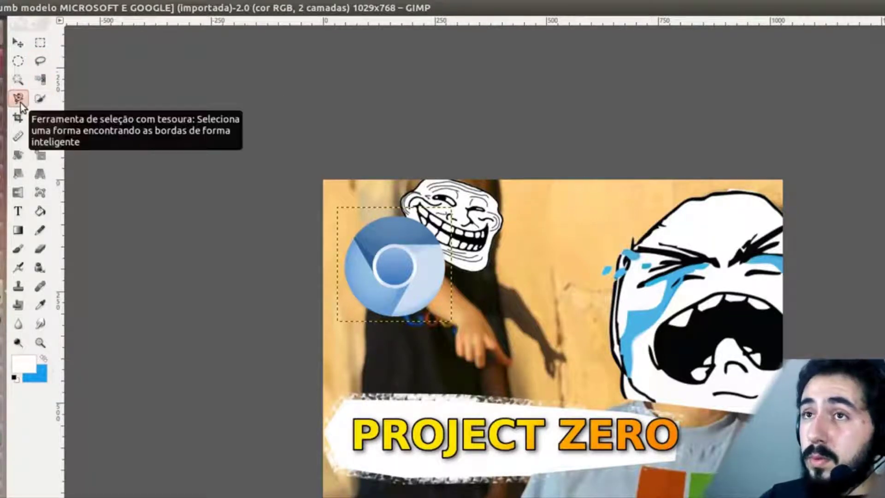
pyautogui.click(47, 100)
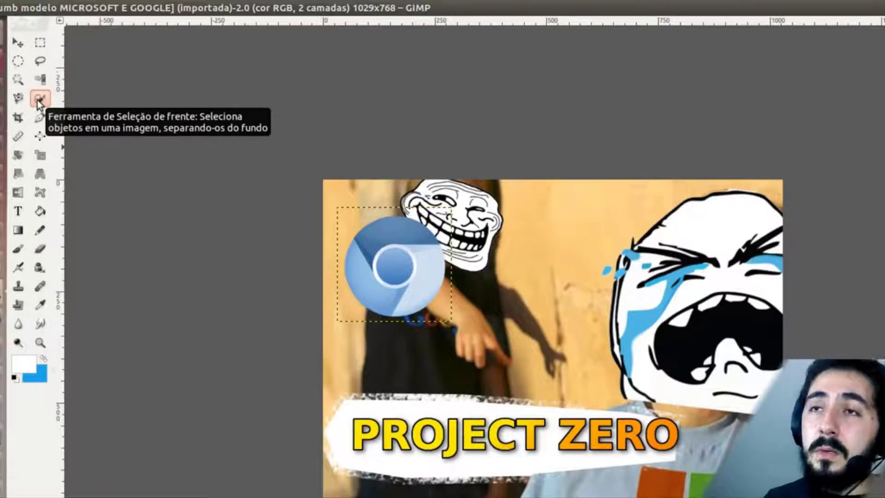
pyautogui.click(18, 118)
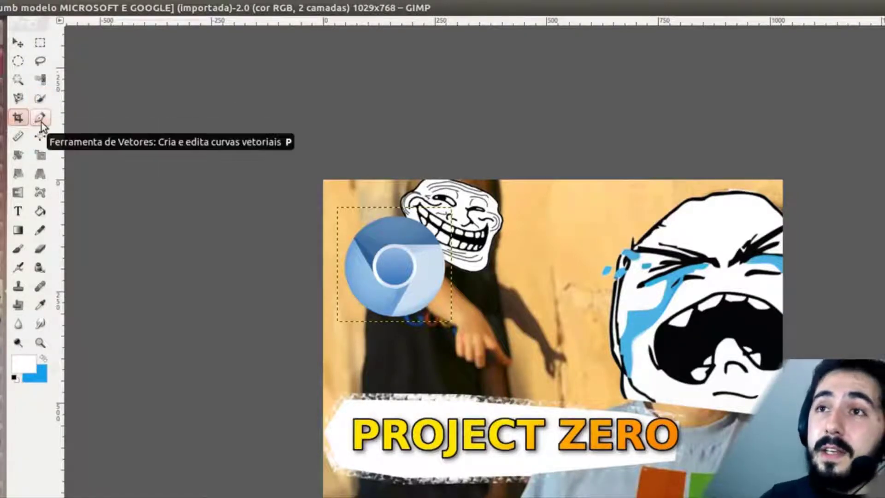
pyautogui.click(40, 119)
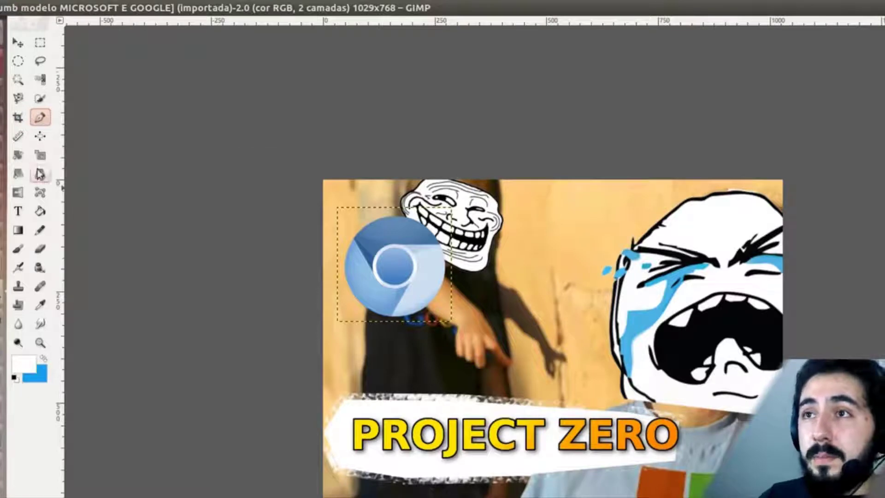
# - Measure the distance from the Chromium logo to the crying face, and clear the measurement
pyautogui.click(17, 136)
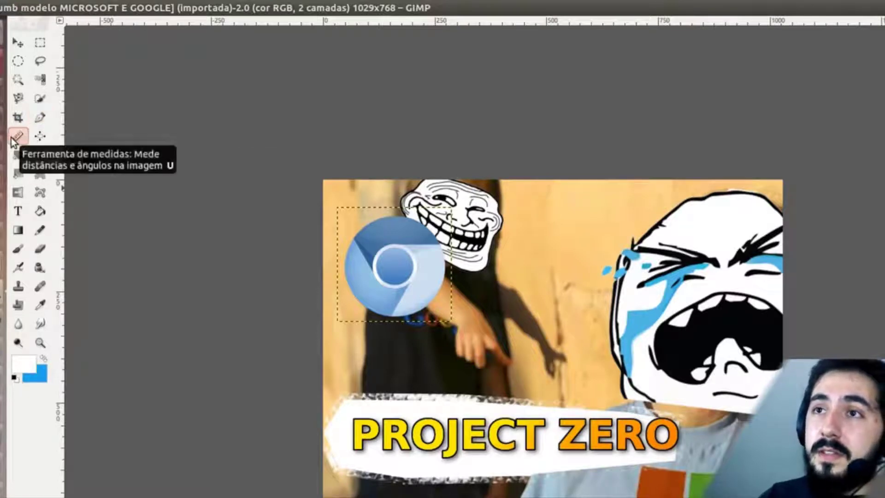
pyautogui.moveTo(401, 254); pyautogui.dragTo(659, 263)
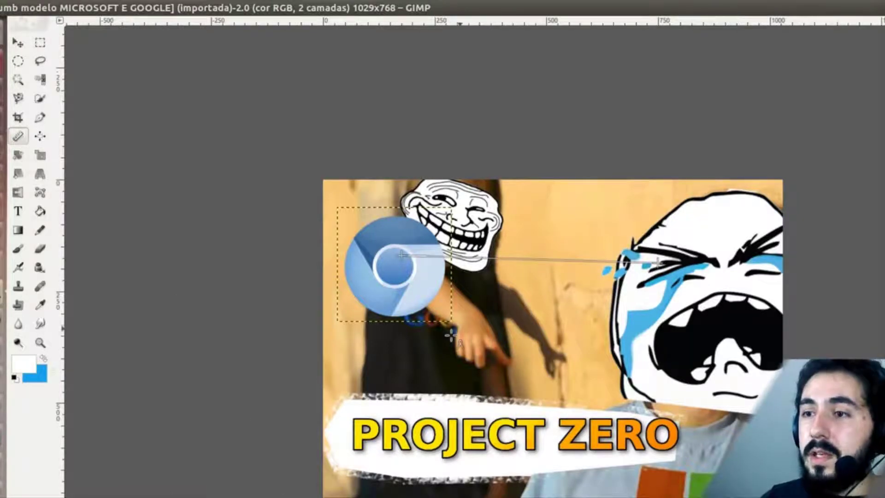
pyautogui.press('Escape')
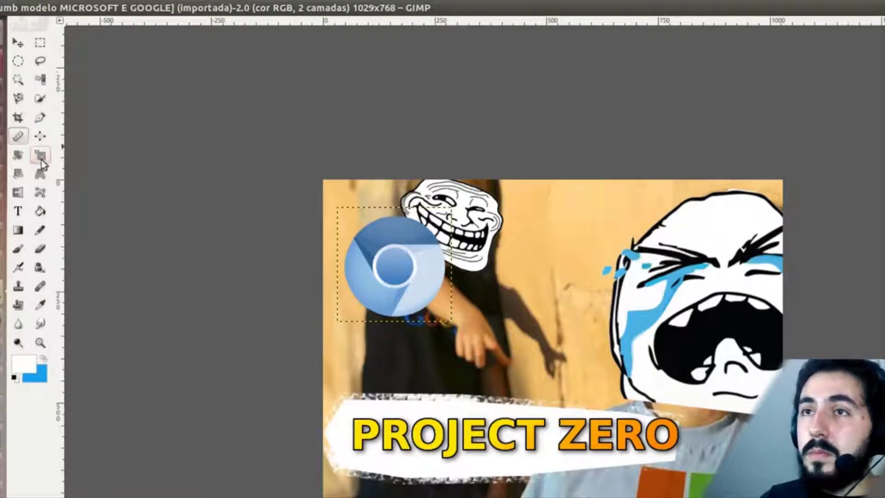
# - Try rotating the Chromium logo layer by about 1.65 degrees around its centre
pyautogui.click(18, 155)
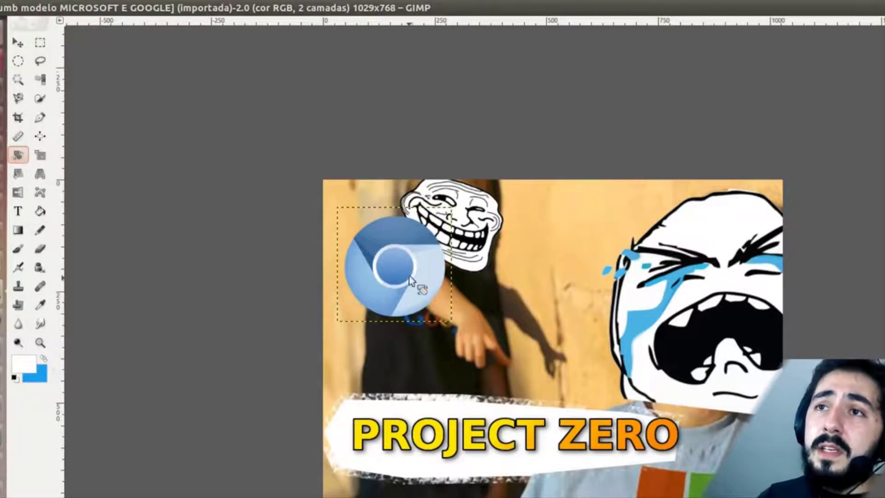
pyautogui.moveTo(415, 282); pyautogui.dragTo(445, 275)
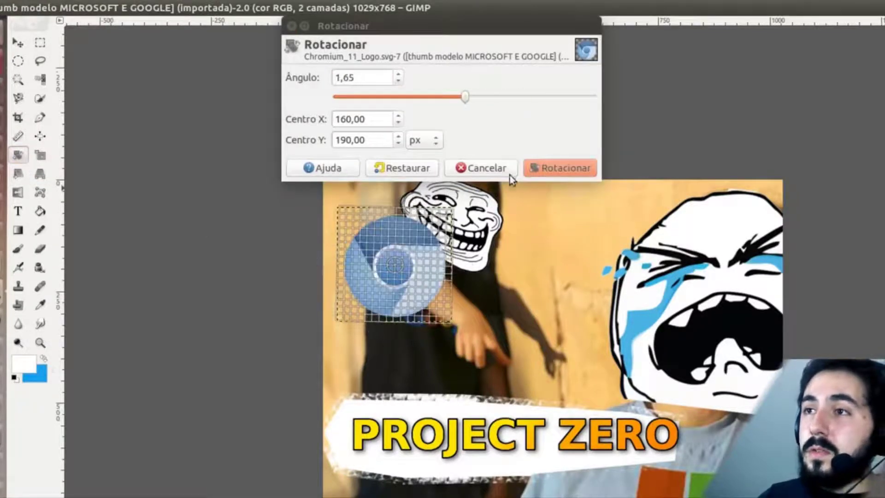
pyautogui.click(543, 168)
# - Try scaling the Chromium logo layer up to about 325 x 325 px, and discard the change
pyautogui.click(40, 155)
pyautogui.click(398, 316)
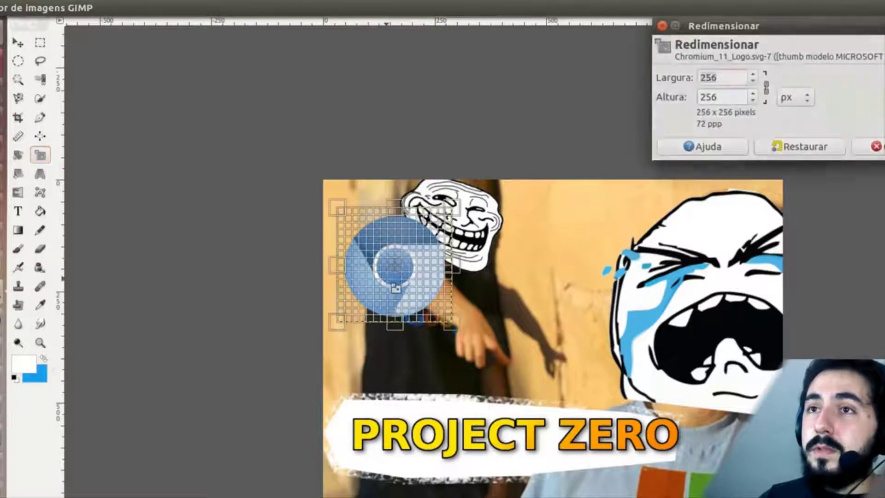
pyautogui.moveTo(454, 323); pyautogui.dragTo(483, 353)
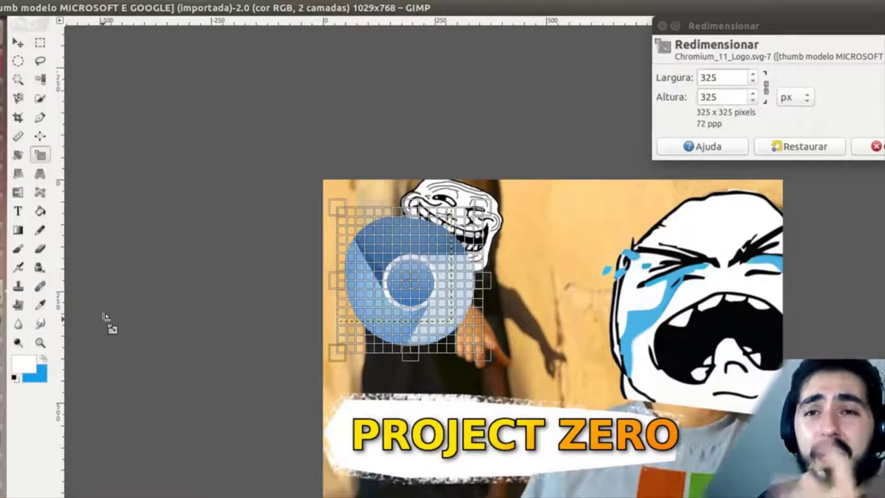
pyautogui.click(867, 146)
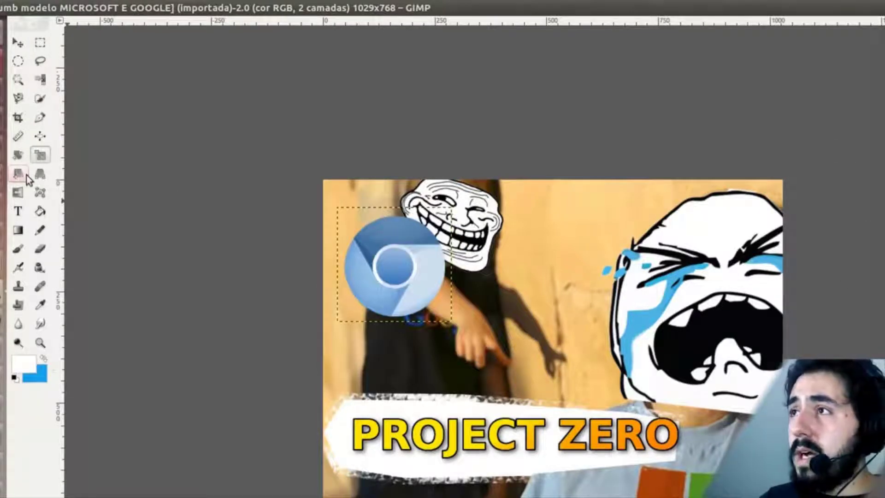
# - Try shearing the Chromium logo layer with an X magnitude of about 39, and discard the change
pyautogui.click(19, 174)
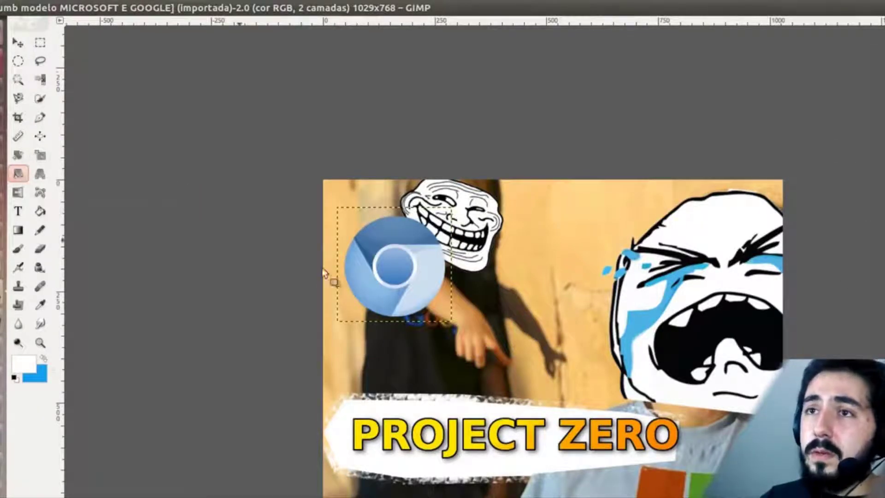
pyautogui.click(403, 296)
pyautogui.moveTo(358, 223)
pyautogui.mouseDown()
pyautogui.moveTo(416, 245)
pyautogui.moveTo(361, 226)
pyautogui.moveTo(330, 236)
pyautogui.moveTo(401, 230)
pyautogui.moveTo(342, 221)
pyautogui.mouseUp()
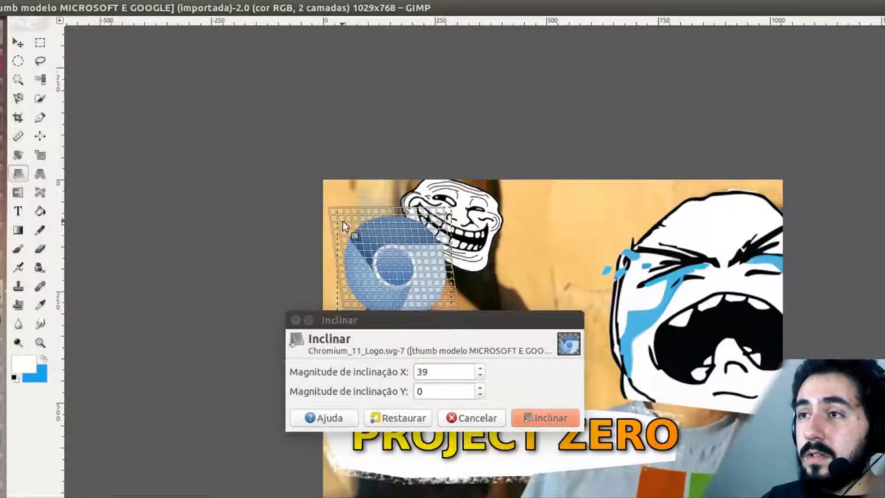
pyautogui.click(460, 413)
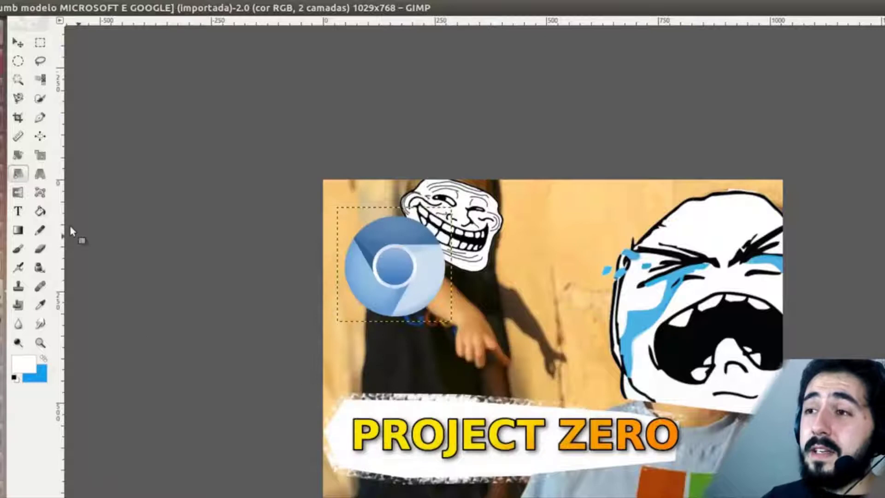
# - Try a perspective transform that pulls two opposite corners of the Chromium logo inward, undo it, and look over the editing commands
pyautogui.click(41, 175)
pyautogui.click(421, 273)
pyautogui.moveTo(456, 318); pyautogui.dragTo(421, 297)
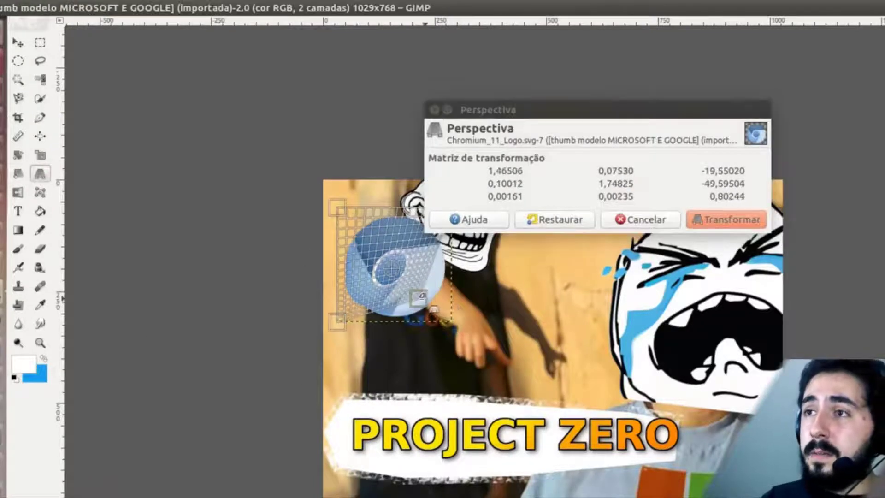
pyautogui.moveTo(340, 213); pyautogui.dragTo(347, 228)
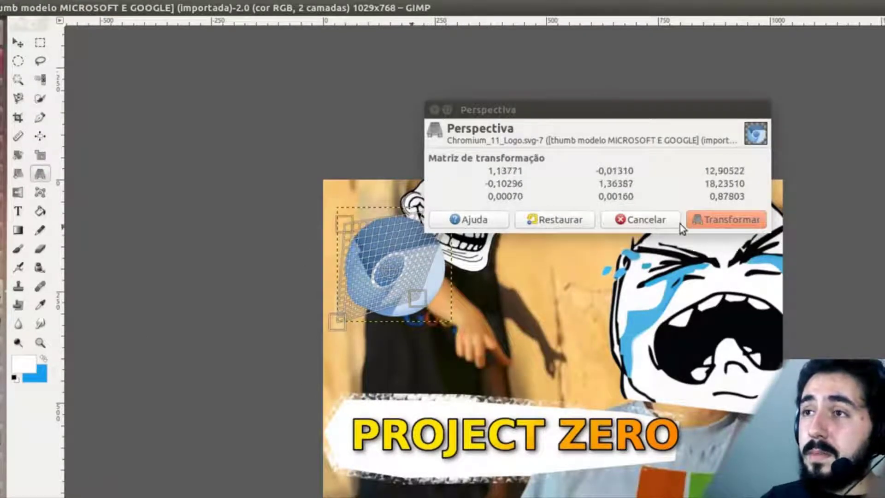
pyautogui.click(745, 219)
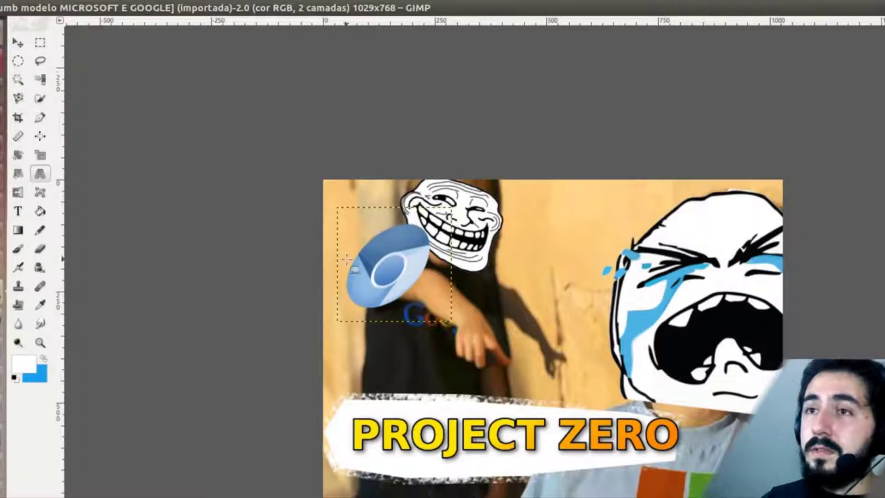
pyautogui.hotkey('ctrl', 'z')
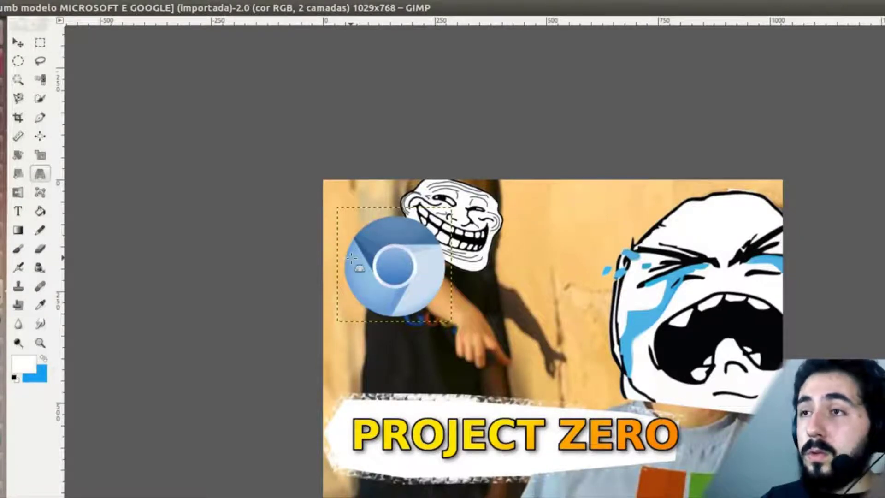
pyautogui.click(79, 8)
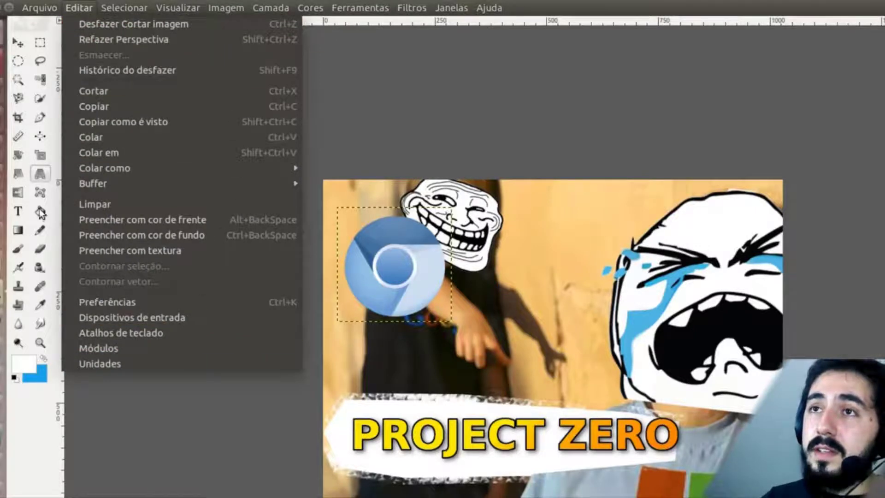
pyautogui.click(18, 231)
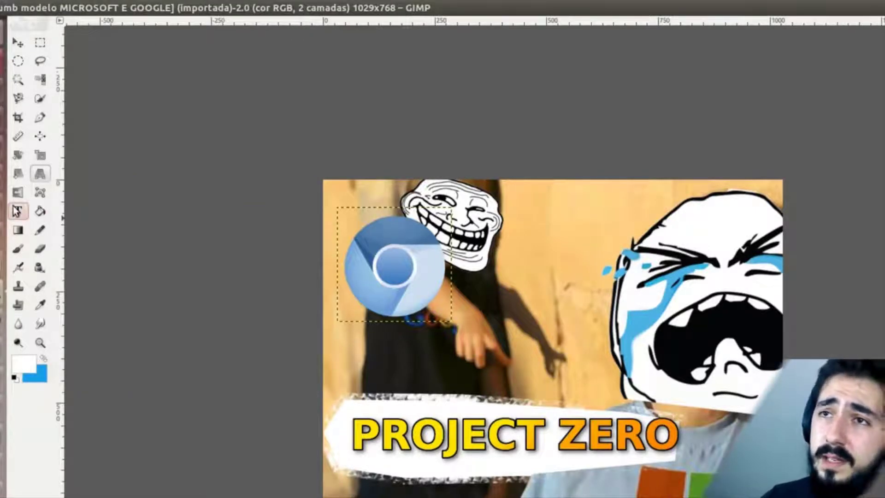
# - Go through the Text, Paintbrush, Eraser, Bucket Fill, Blur, Zoom and Color Picker tools one after another
pyautogui.click(17, 211)
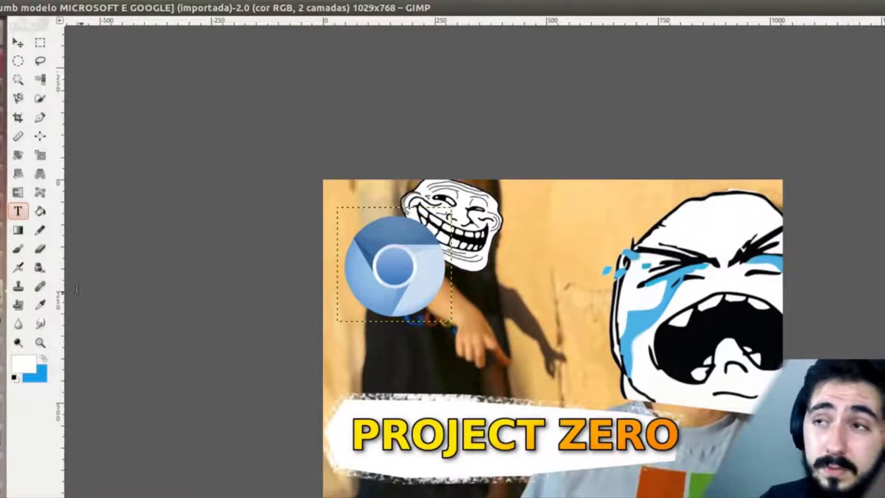
pyautogui.click(20, 248)
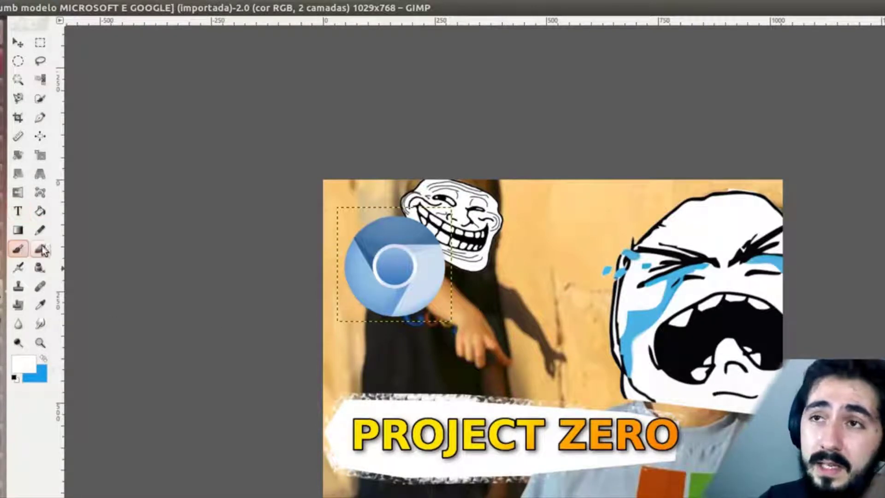
pyautogui.click(45, 246)
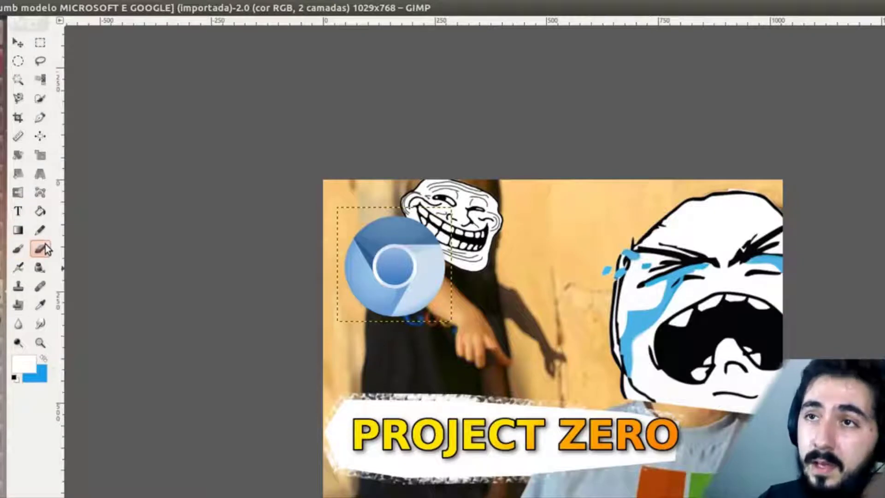
pyautogui.click(40, 211)
pyautogui.click(21, 326)
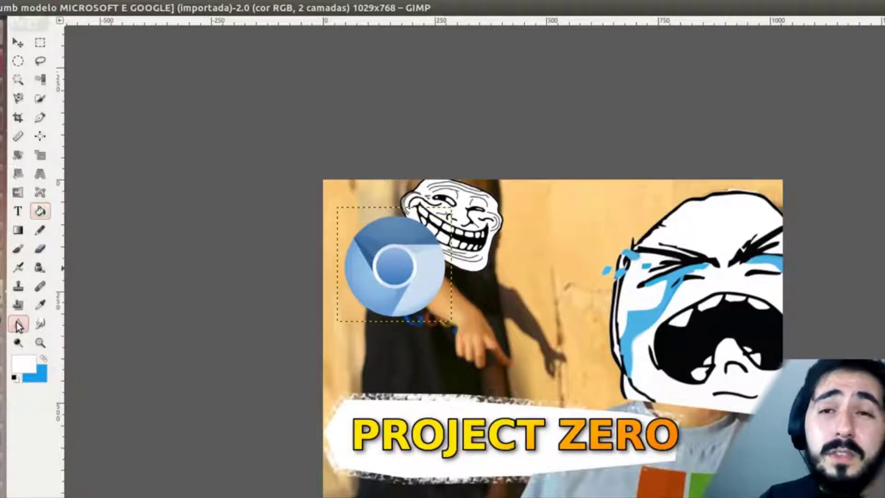
pyautogui.click(44, 343)
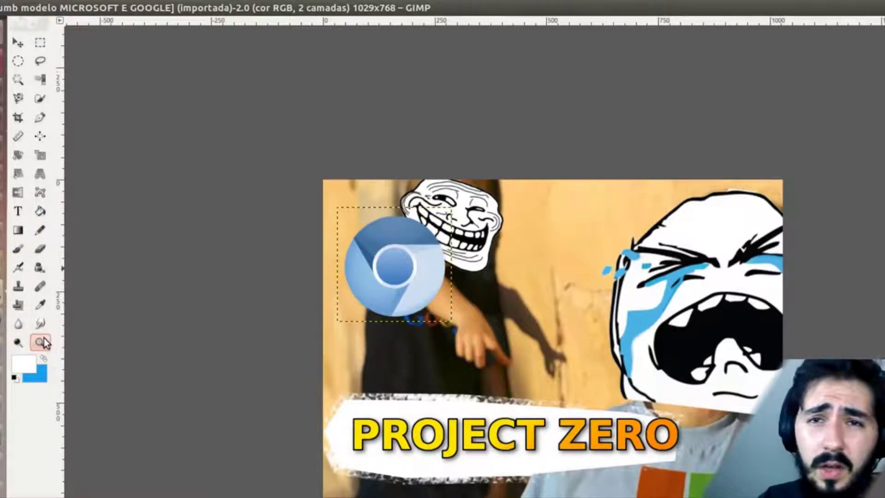
pyautogui.click(42, 309)
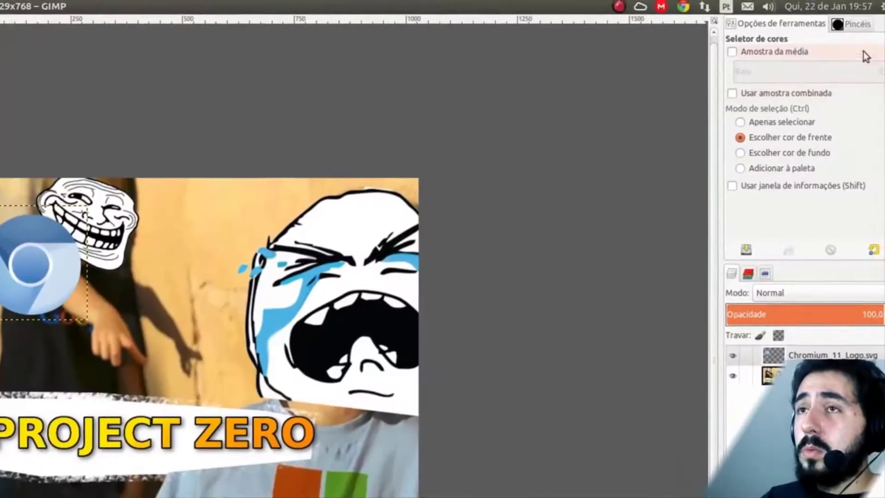
# - Display the available brushes and lower the Chromium logo layer's opacity to about 96.7
pyautogui.click(847, 25)
pyautogui.scroll(3, 841, 159)
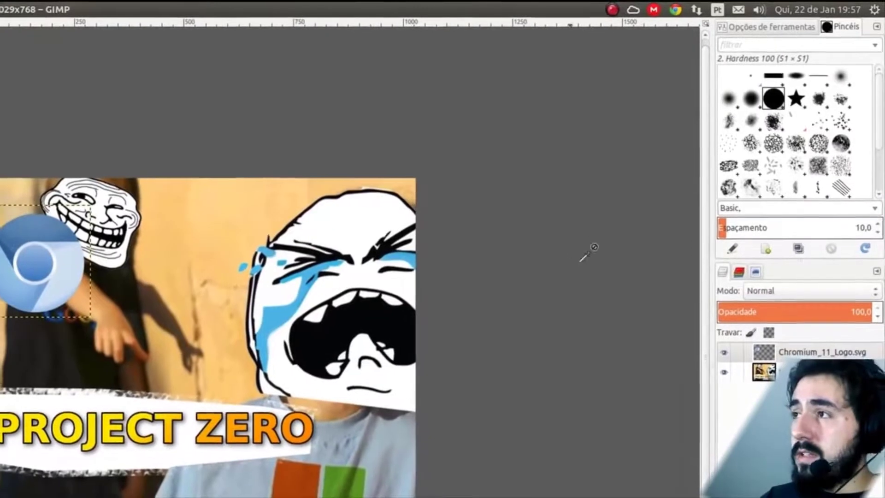
pyautogui.moveTo(799, 311); pyautogui.dragTo(758, 310)
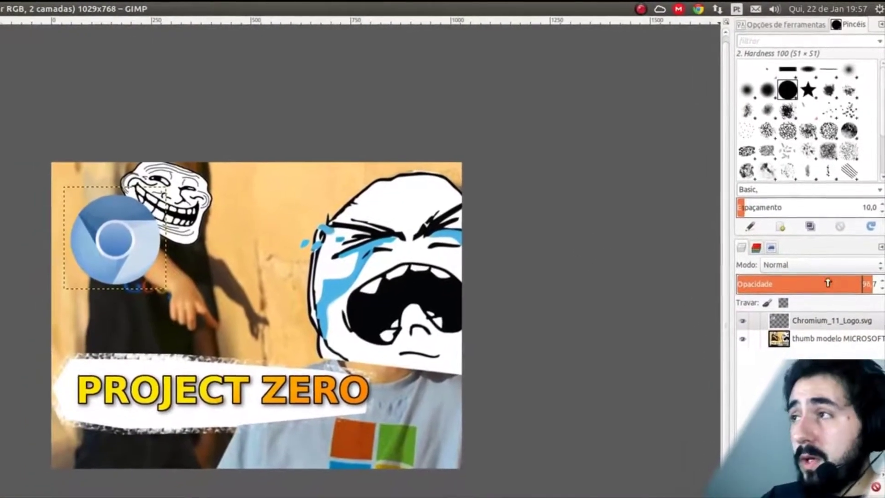
# - Lower the Chromium logo layer's opacity to about 65.4
pyautogui.click(769, 291)
pyautogui.moveTo(780, 270); pyautogui.dragTo(833, 269)
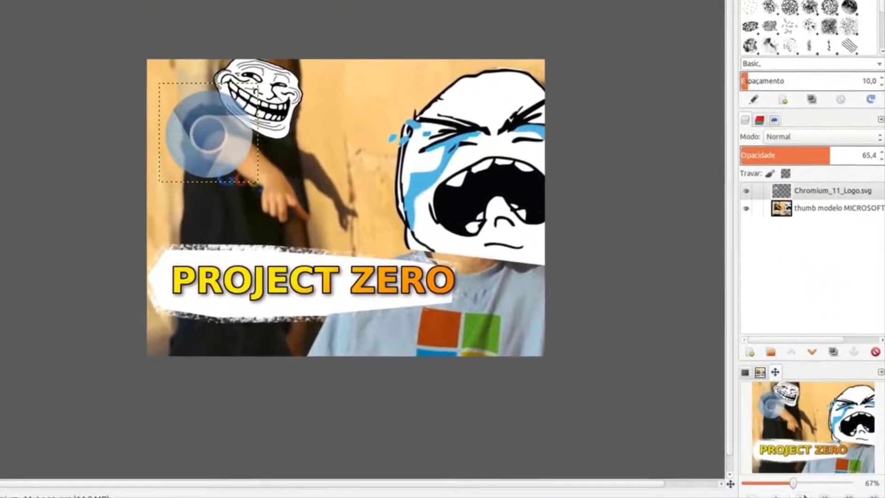
# - Inspect different areas of the image through the navigation preview at several zoom levels, finishing at 200%
pyautogui.moveTo(853, 472); pyautogui.dragTo(850, 473)
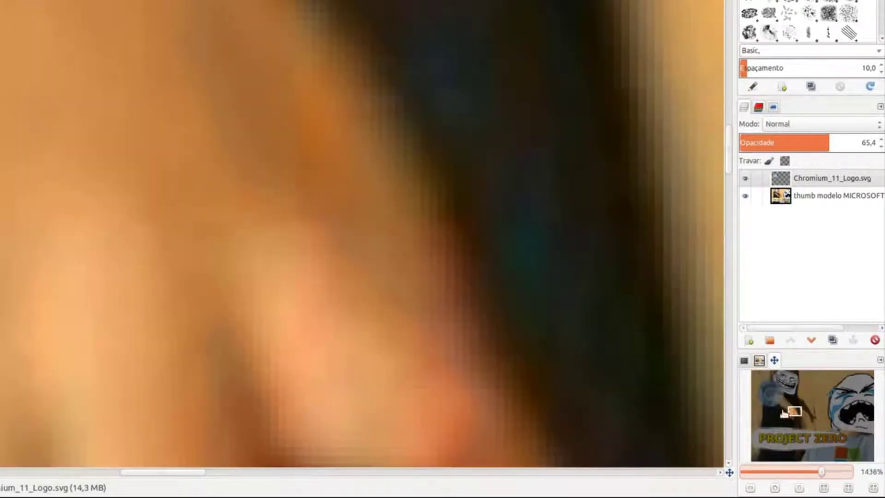
pyautogui.moveTo(795, 410); pyautogui.dragTo(774, 394)
pyautogui.moveTo(810, 474); pyautogui.dragTo(795, 473)
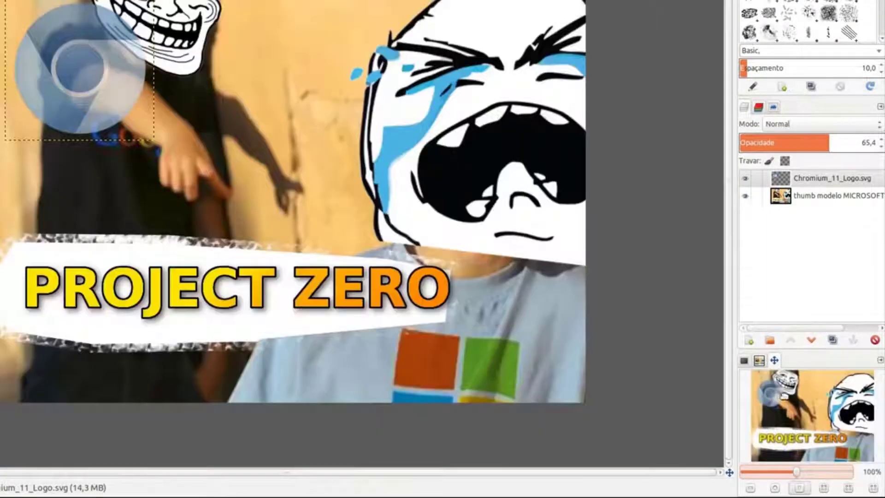
pyautogui.click(809, 472)
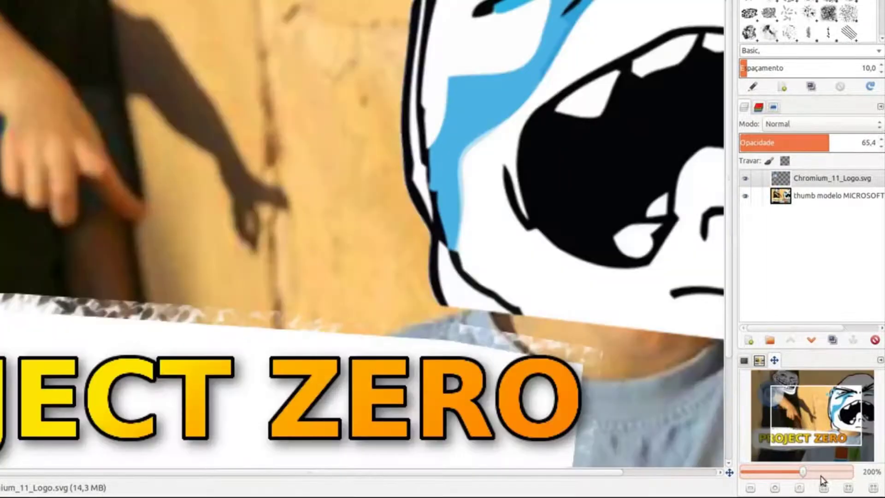
pyautogui.moveTo(808, 435); pyautogui.dragTo(807, 390)
# - Look through the recently used images and add Tux.png as a new layer above the Chromium logo
pyautogui.click(739, 360)
pyautogui.scroll(-8, 775, 391)
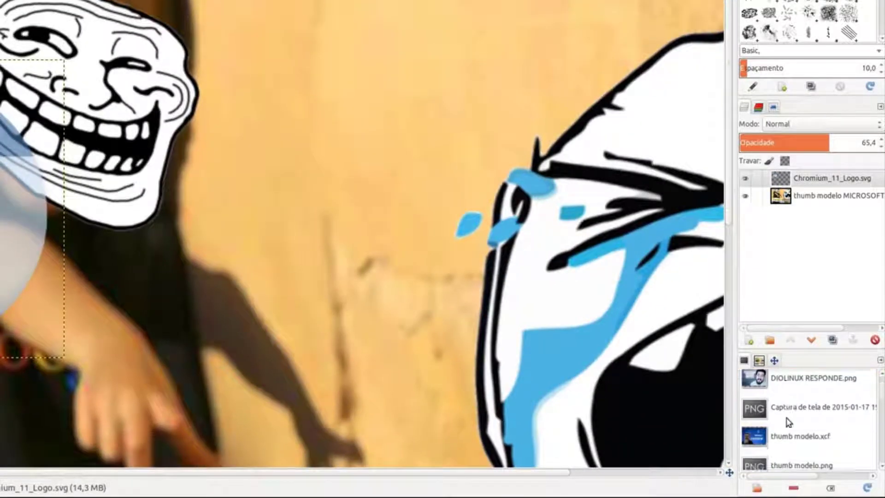
pyautogui.scroll(10, 775, 391)
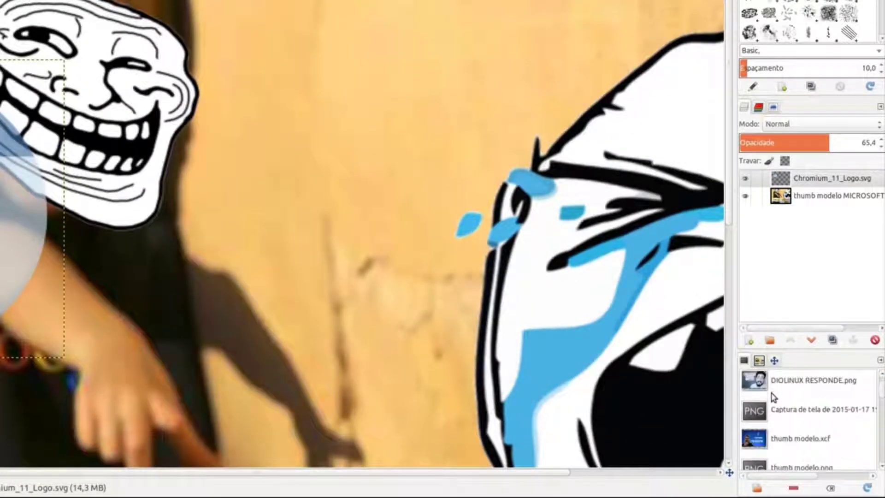
pyautogui.scroll(-2, 775, 406)
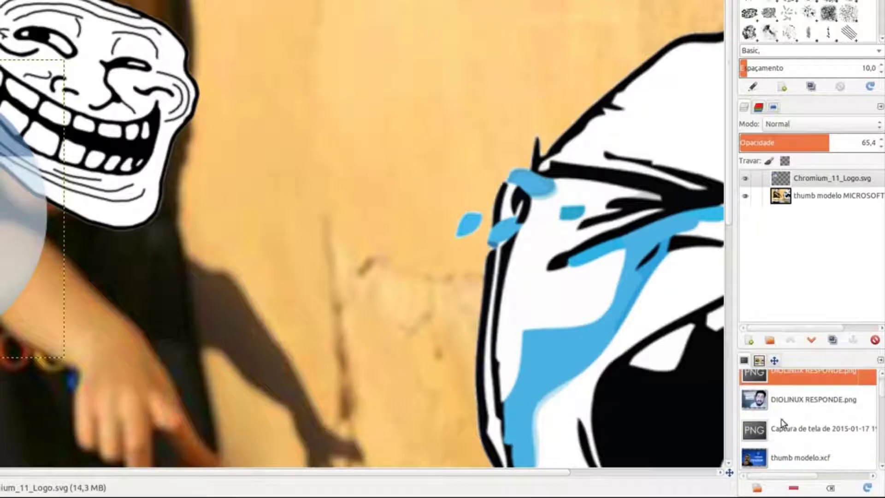
pyautogui.scroll(-2, 785, 417)
pyautogui.scroll(5, 784, 423)
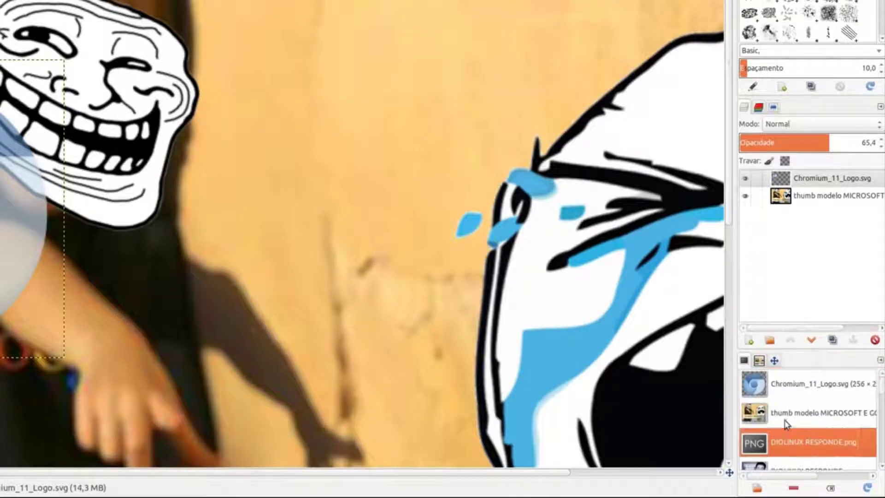
pyautogui.scroll(-2, 785, 424)
pyautogui.scroll(-4, 788, 423)
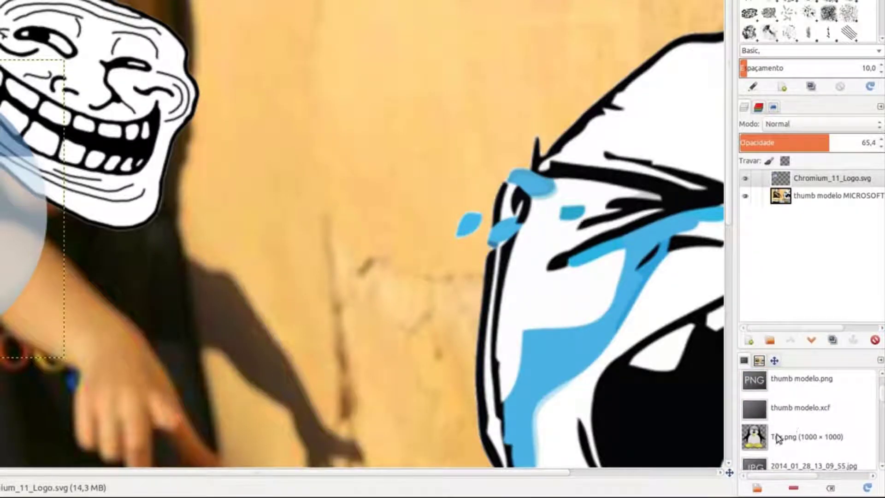
pyautogui.moveTo(777, 438); pyautogui.dragTo(208, 228)
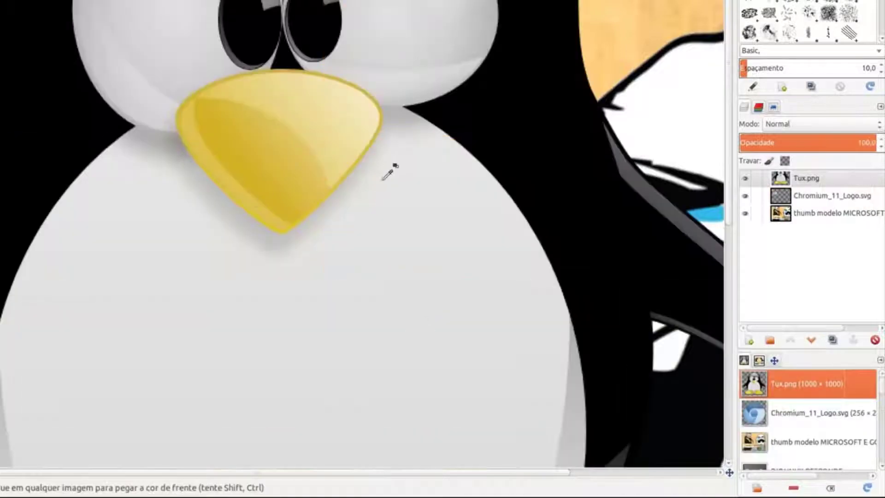
pyautogui.scroll(-3, 142, 168)
pyautogui.scroll(1, 169, 180)
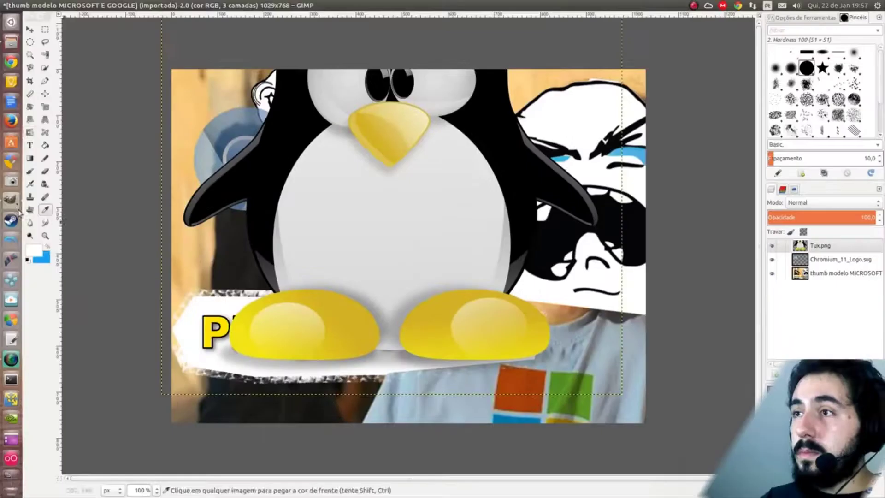
pyautogui.click(428, 231)
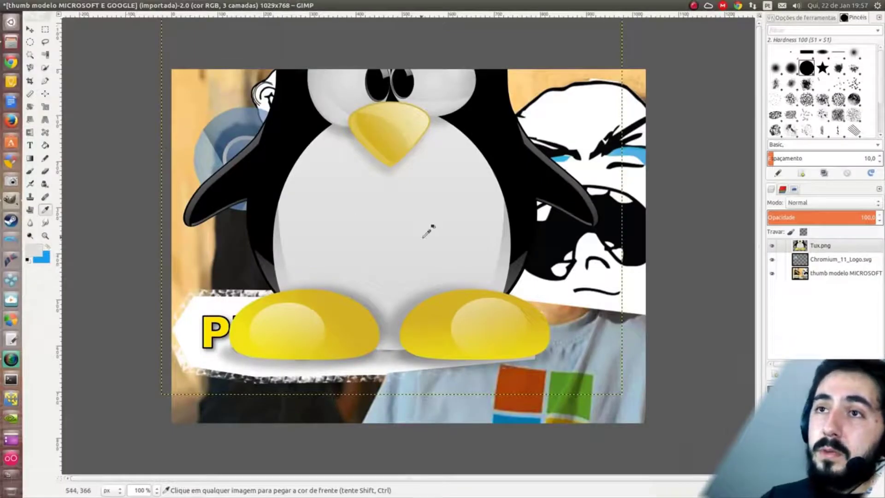
# - Try scaling the Tux layer freehand to about 993 × 862 px, and undo back to before the layer was added
pyautogui.click(45, 107)
pyautogui.click(403, 222)
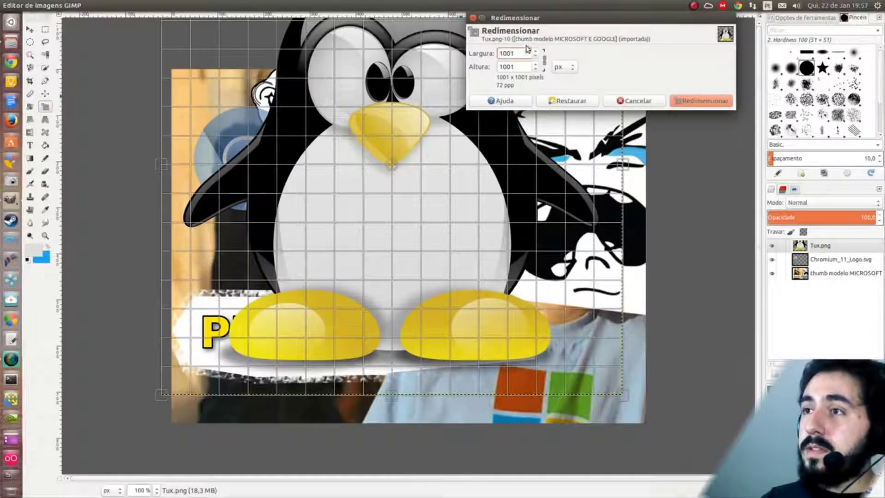
pyautogui.click(544, 60)
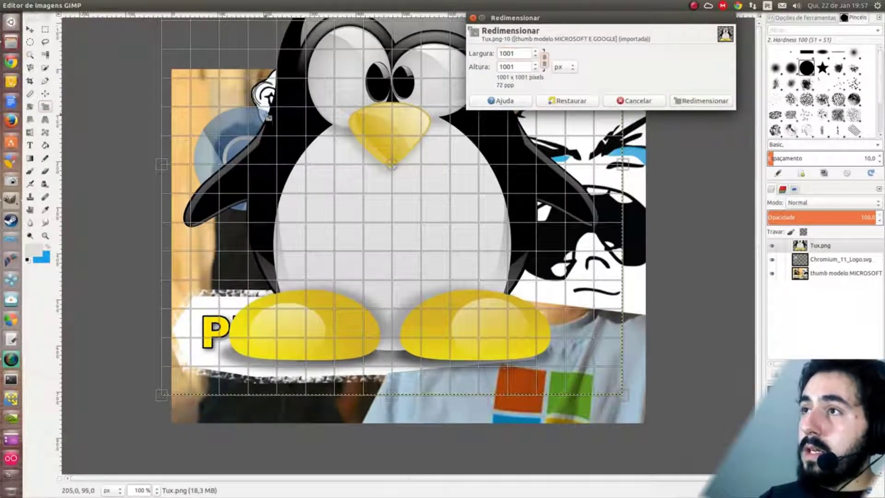
pyautogui.moveTo(239, 110); pyautogui.dragTo(421, 144)
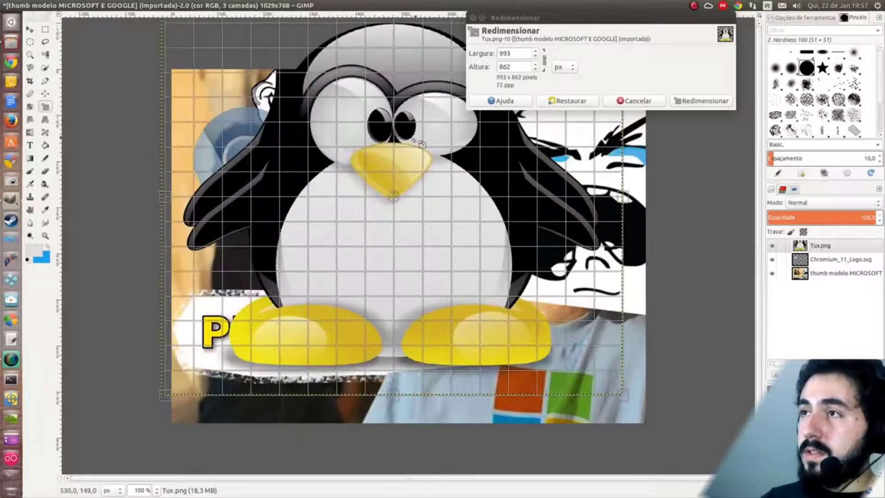
pyautogui.hotkey('ctrl', 'z')
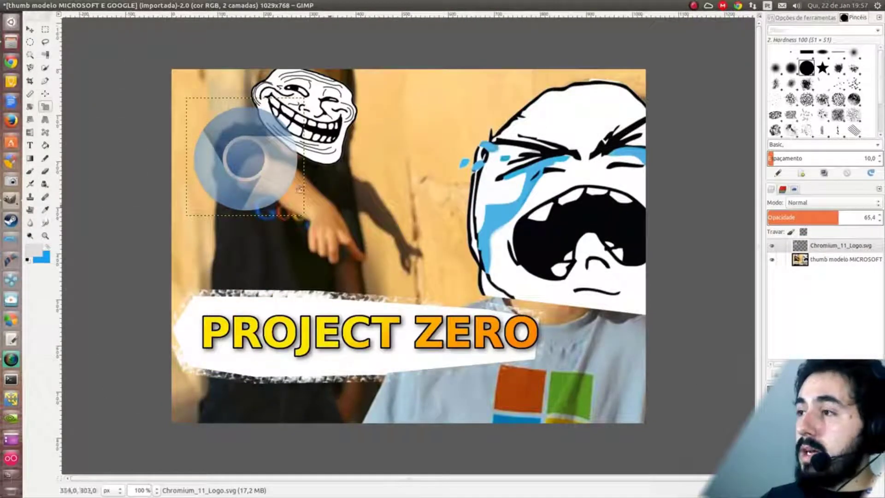
# - Add Tux.png as a layer again, try scaling it proportionally to about 565 × 565 px, and discard the resize
pyautogui.moveTo(355, 232); pyautogui.dragTo(367, 253)
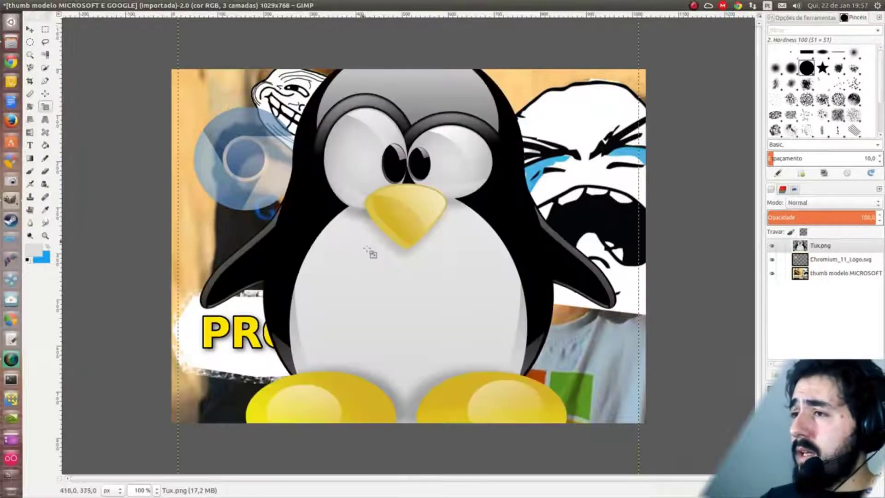
pyautogui.click(367, 253)
pyautogui.click(545, 59)
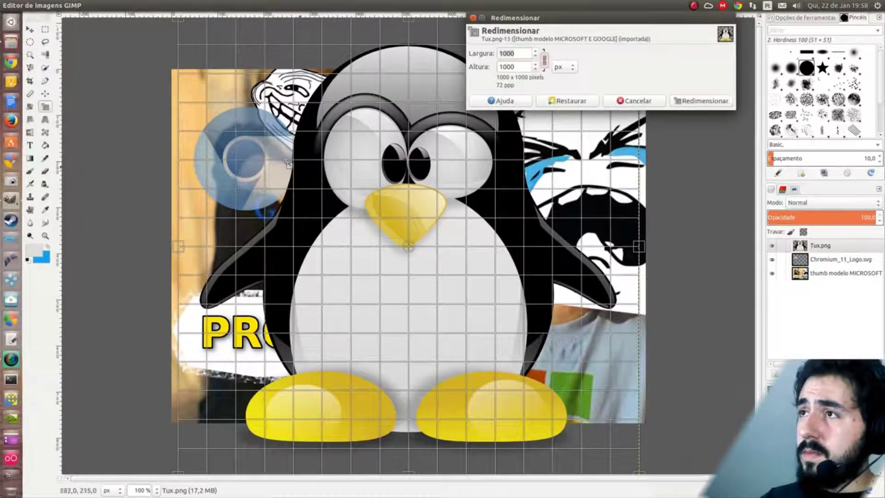
pyautogui.moveTo(253, 134); pyautogui.dragTo(332, 212)
pyautogui.moveTo(556, 340); pyautogui.dragTo(434, 50)
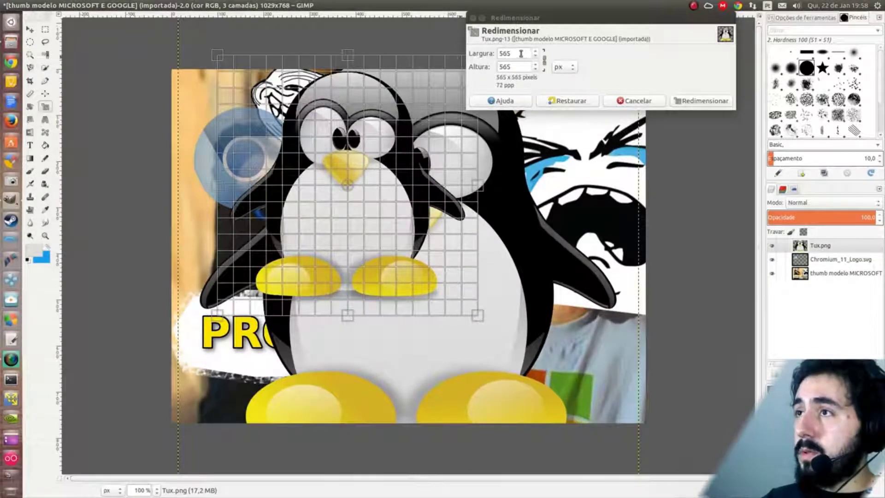
pyautogui.moveTo(521, 54); pyautogui.dragTo(486, 65)
pyautogui.click(472, 18)
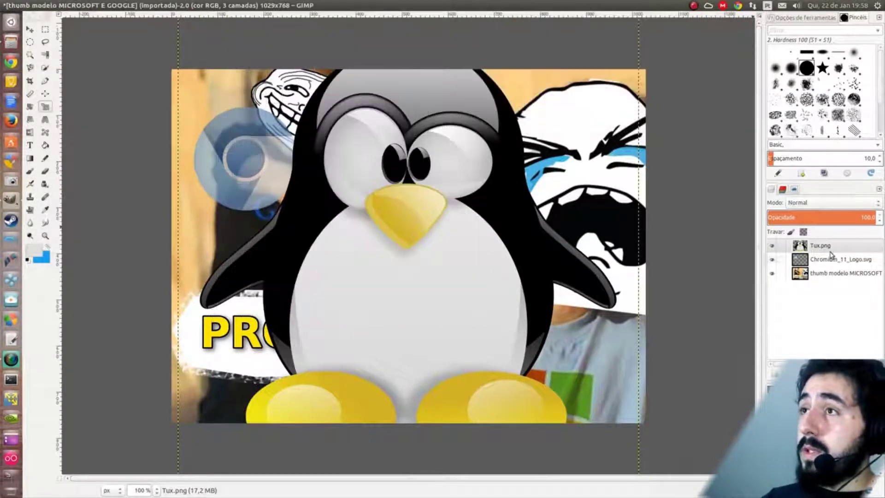
# - Delete the Chromium logo, Tux and thumbnail layers from the image
pyautogui.click(831, 259)
pyautogui.click(872, 374)
pyautogui.click(872, 373)
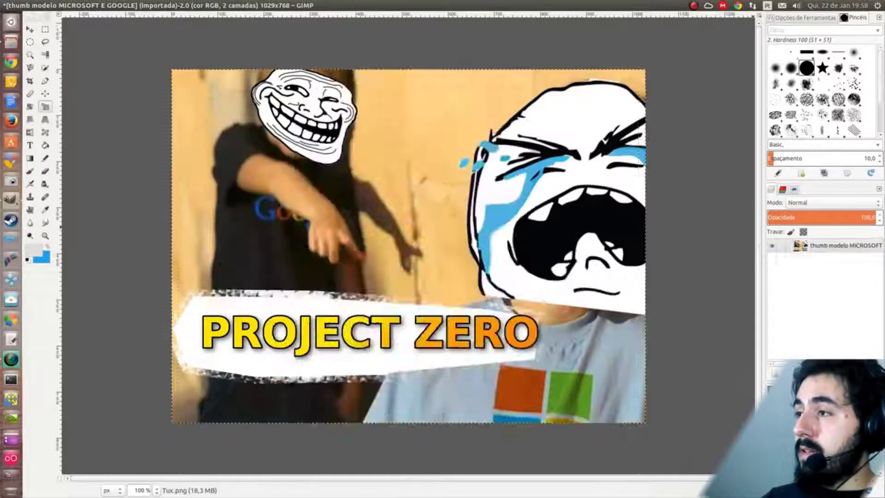
pyautogui.click(872, 374)
# - Create a transparent layer and a layer group above it, and toggle their visibility off and on
pyautogui.click(773, 373)
pyautogui.click(500, 330)
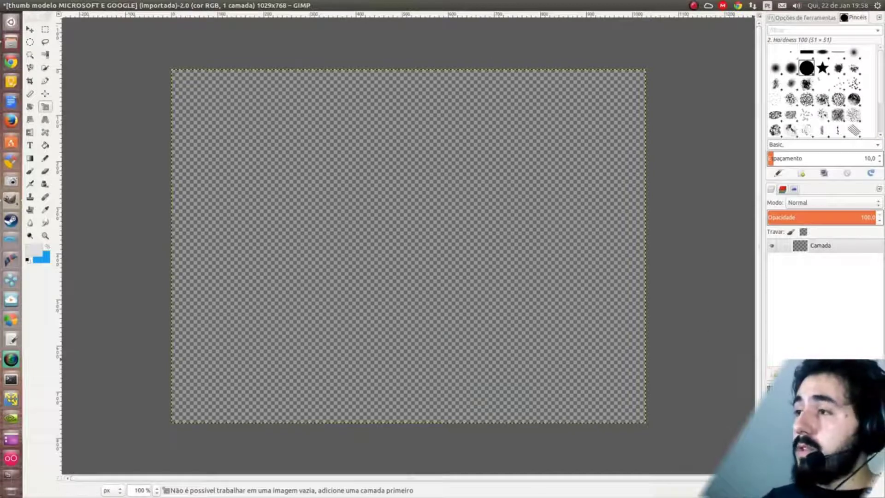
pyautogui.click(790, 374)
pyautogui.doubleClick(849, 246)
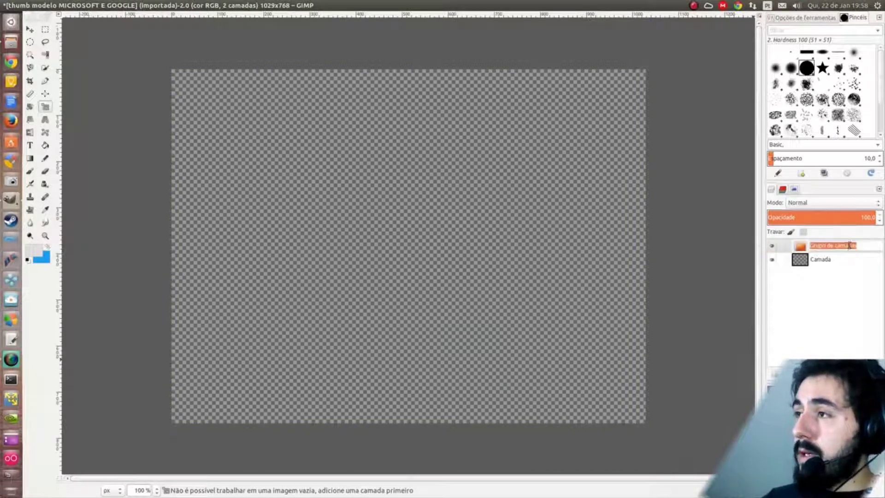
pyautogui.click(822, 268)
pyautogui.click(771, 261)
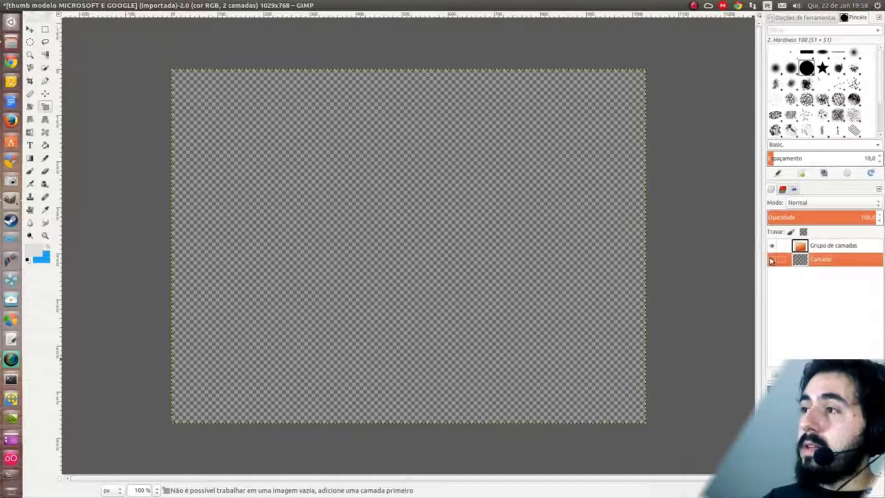
pyautogui.click(773, 246)
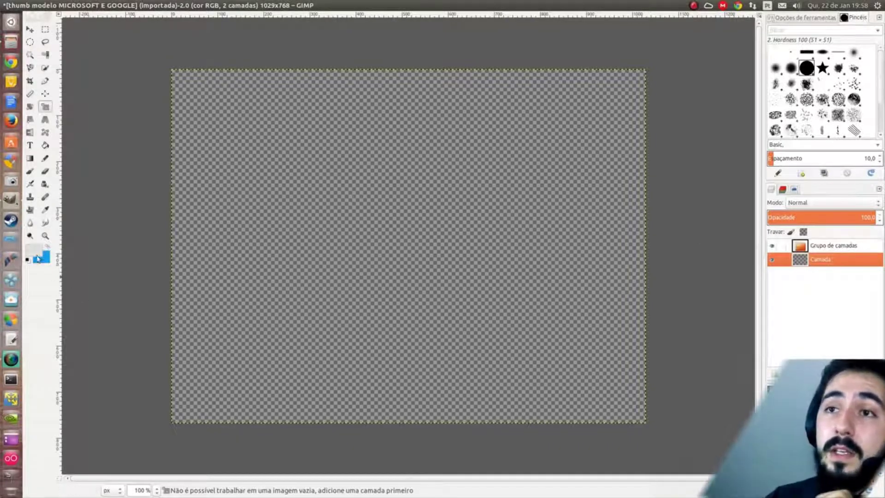
# - Display the foreground colour settings and go through the saturation, value, red, green and blue selection modes
pyautogui.click(32, 256)
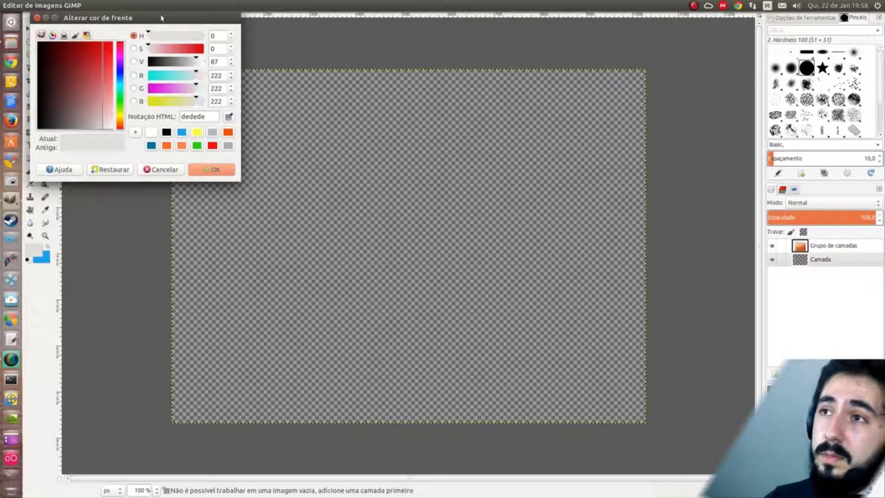
pyautogui.moveTo(161, 18); pyautogui.dragTo(385, 58)
pyautogui.doubleClick(432, 157)
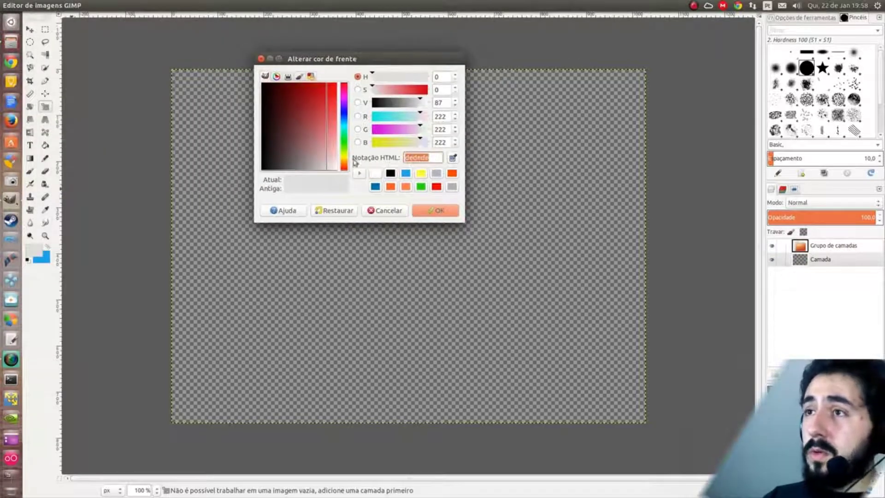
pyautogui.click(358, 89)
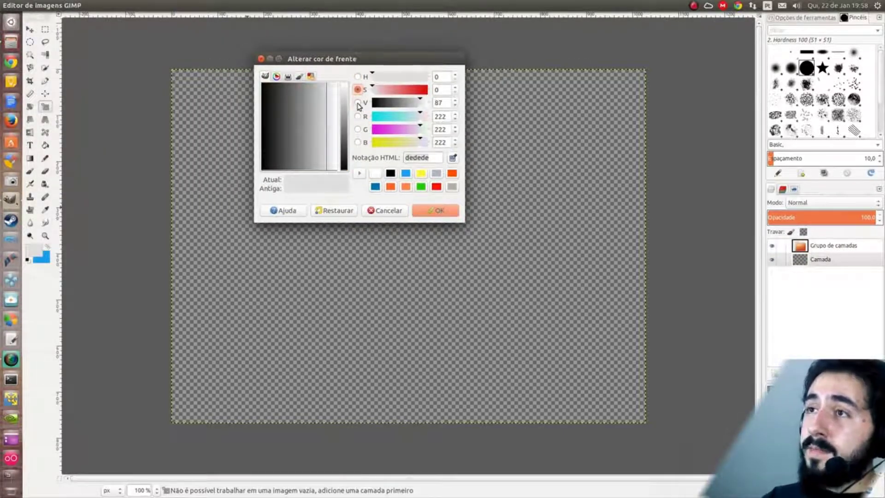
pyautogui.click(358, 103)
pyautogui.click(358, 116)
pyautogui.click(358, 129)
pyautogui.click(357, 142)
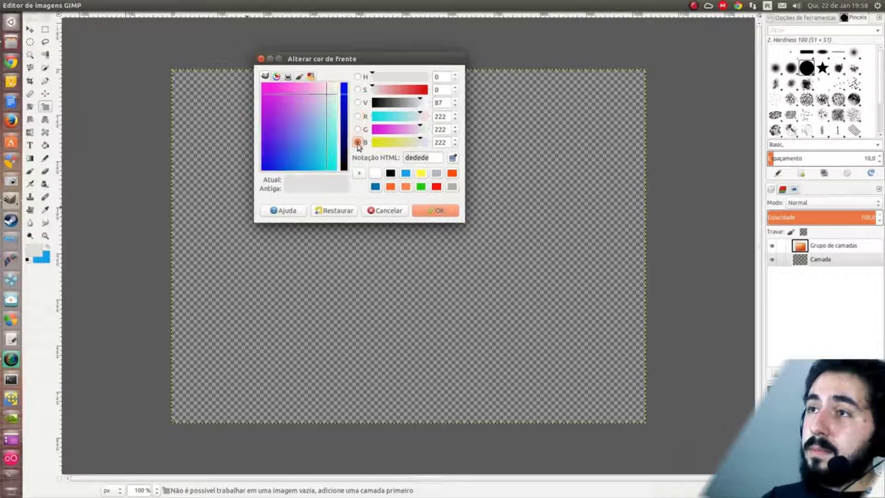
pyautogui.click(358, 129)
pyautogui.click(358, 102)
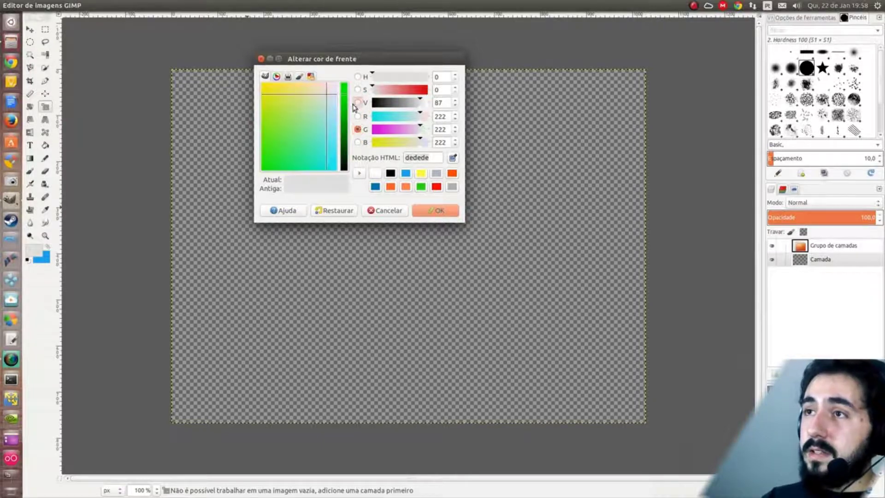
pyautogui.click(357, 89)
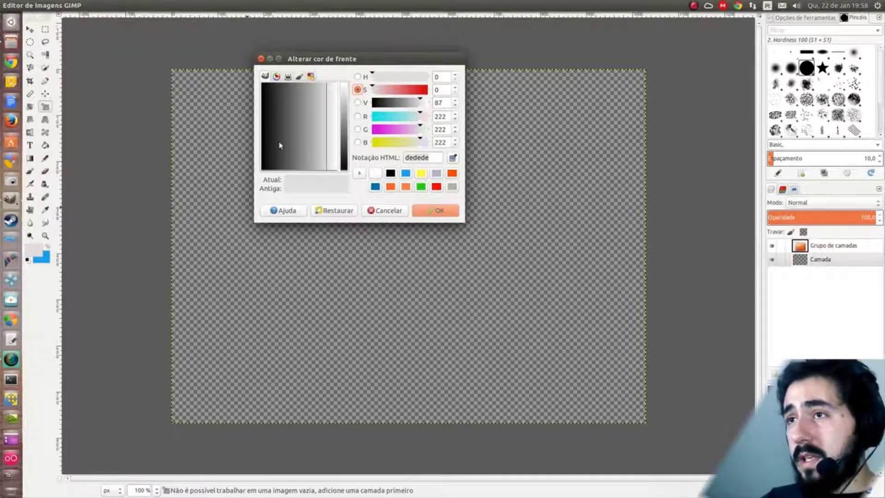
# - Try a dark grey foreground colour (6d6e6b) on the colour wheel, and discard the change
pyautogui.click(277, 77)
pyautogui.moveTo(311, 137); pyautogui.dragTo(288, 123)
pyautogui.moveTo(289, 91); pyautogui.dragTo(321, 95)
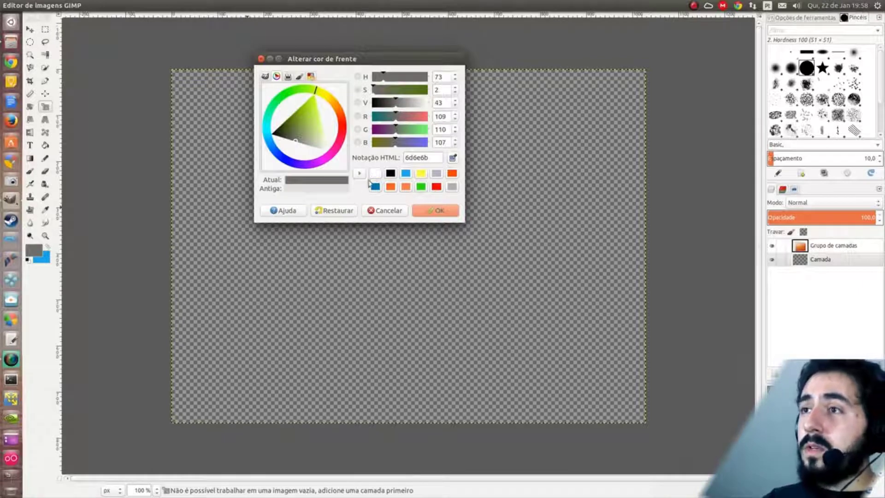
pyautogui.click(383, 211)
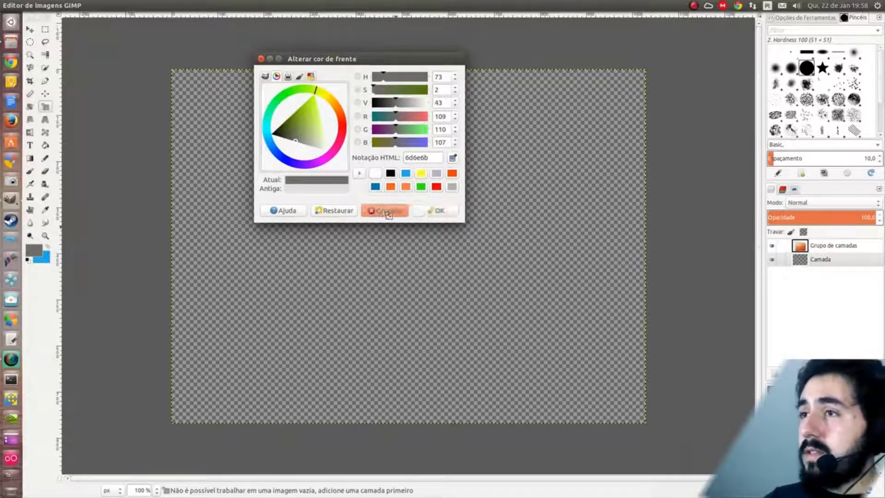
# - Add the text "diolinux" near the middle of the empty canvas in 18 px Ubuntu Medium
pyautogui.press('t')
pyautogui.click(319, 240)
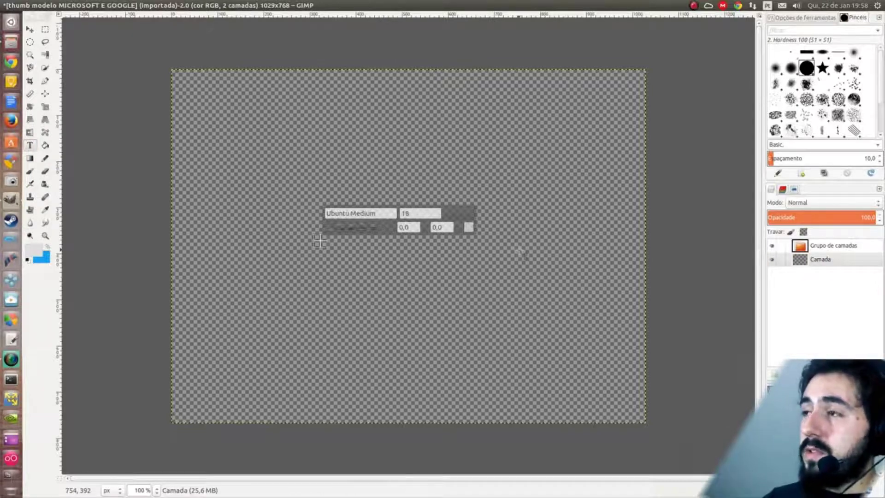
pyautogui.write('diolinux')
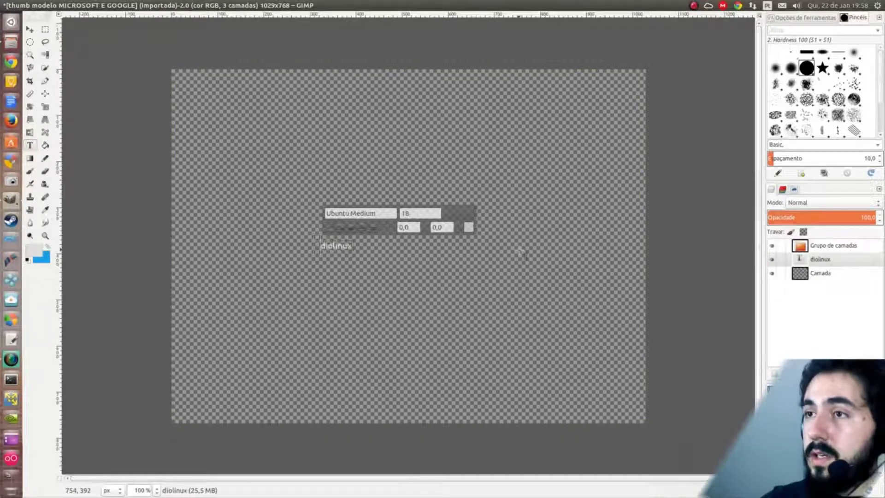
# - Set the size of the whole "diolinux" text to 152 px
pyautogui.hotkey('ctrl', 'a')
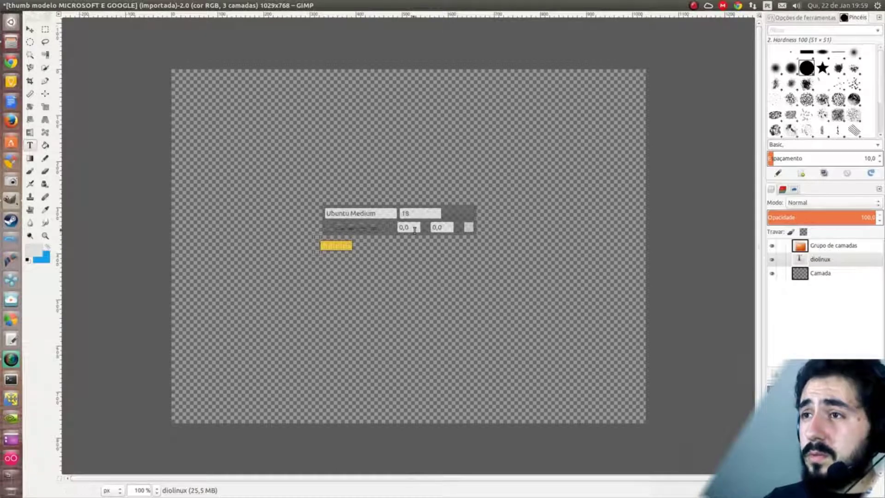
pyautogui.write('2')
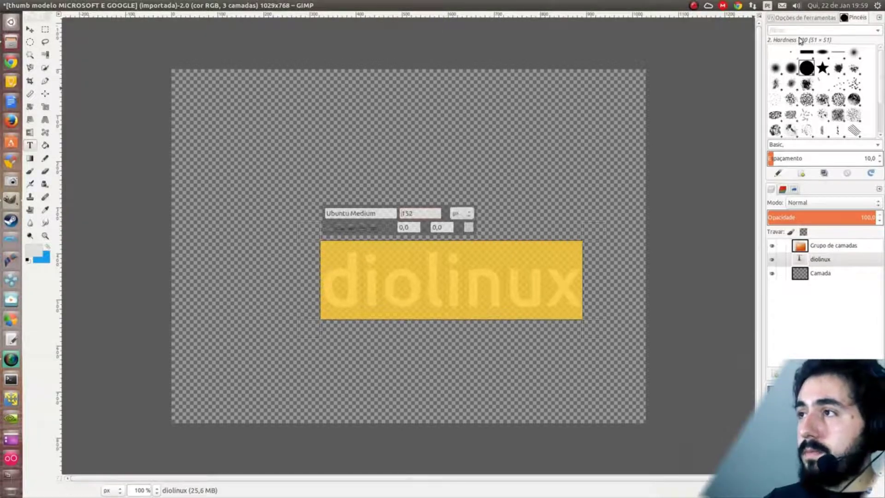
# - Examine the text tool's options, including the hinting choices, justification, spacing, box and language settings
pyautogui.click(820, 18)
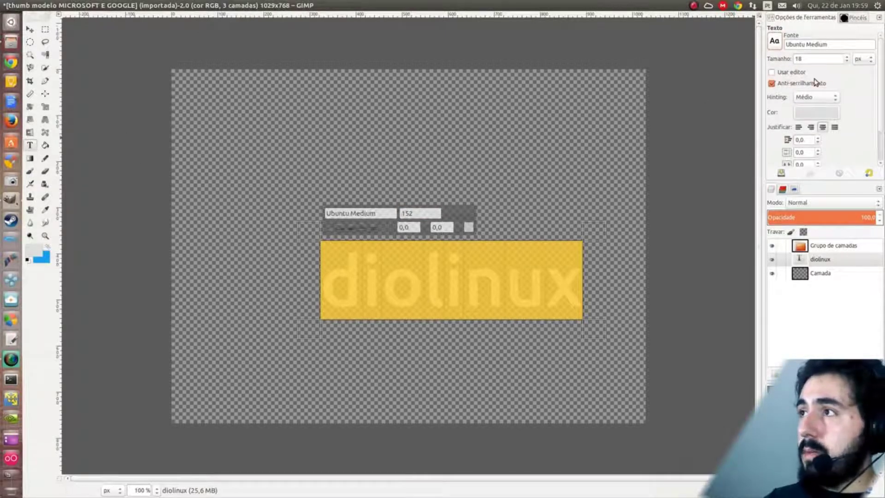
pyautogui.click(829, 102)
pyautogui.click(829, 101)
pyautogui.click(828, 101)
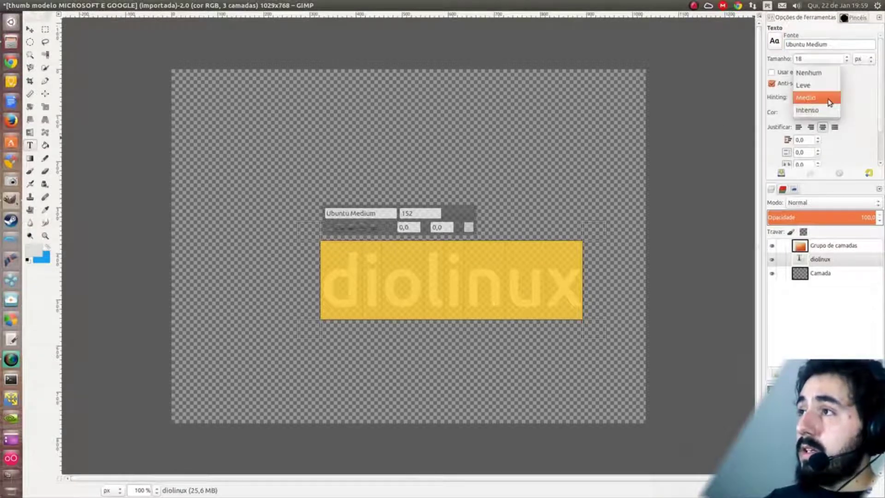
pyautogui.click(828, 101)
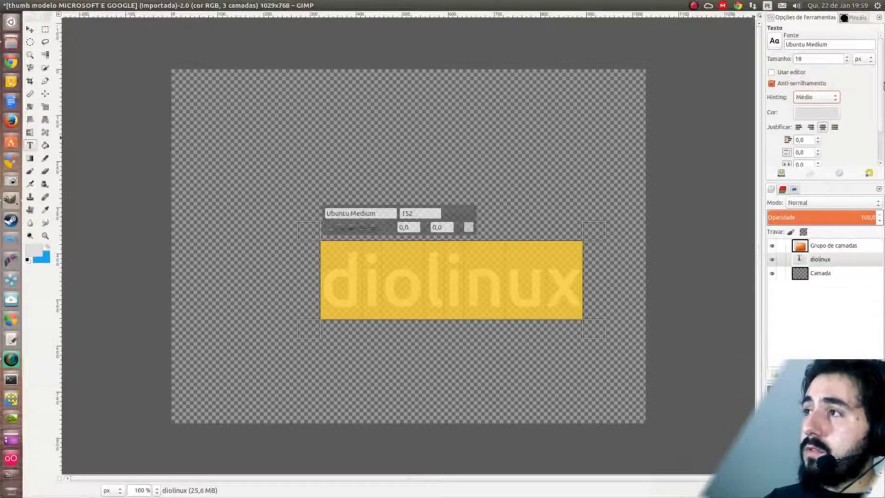
pyautogui.scroll(-2, 875, 122)
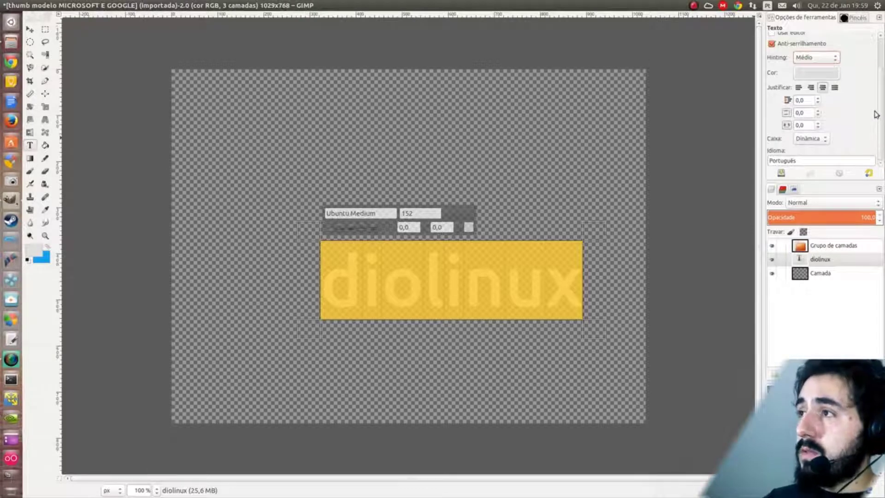
# - Move the "diolinux" text up and left towards the centre of the canvas, and make all of it bold
pyautogui.click(29, 29)
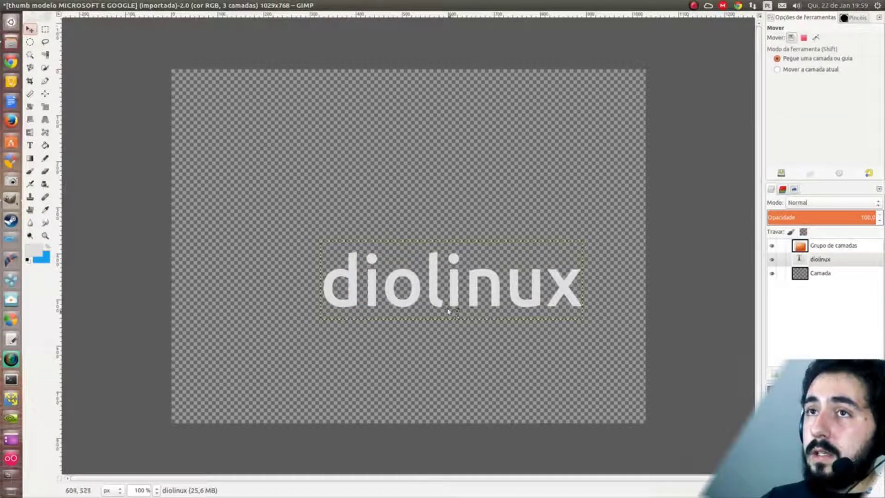
pyautogui.moveTo(434, 302); pyautogui.dragTo(388, 261)
pyautogui.click(30, 145)
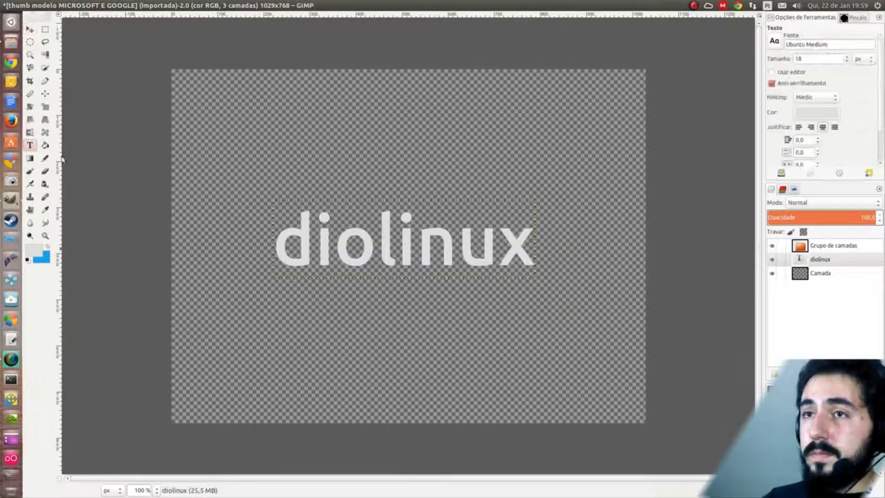
pyautogui.click(418, 251)
pyautogui.hotkey('ctrl', 'a')
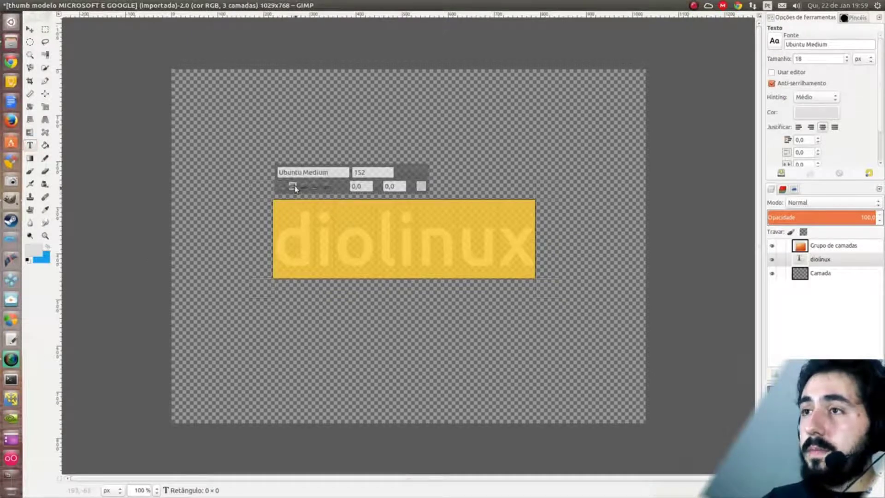
pyautogui.click(293, 186)
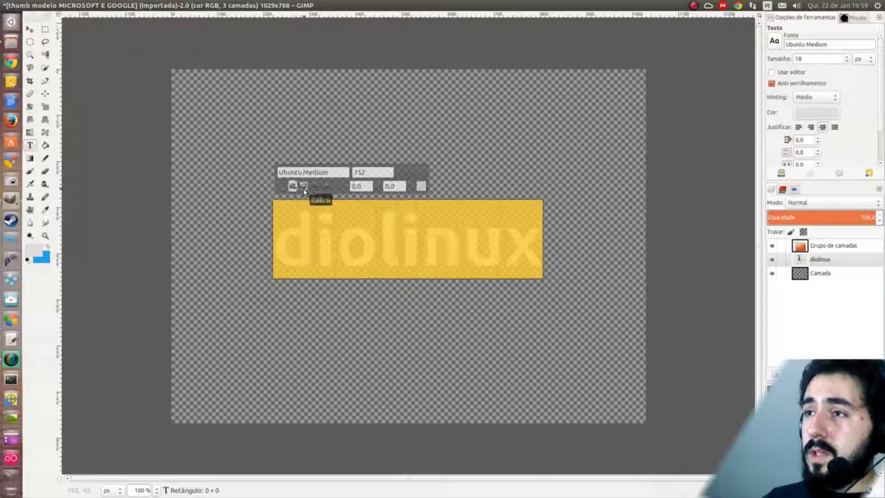
# - Try italic and strikethrough styling on the "diolinux" text, turning each one off again
pyautogui.click(304, 187)
pyautogui.click(303, 187)
pyautogui.click(325, 186)
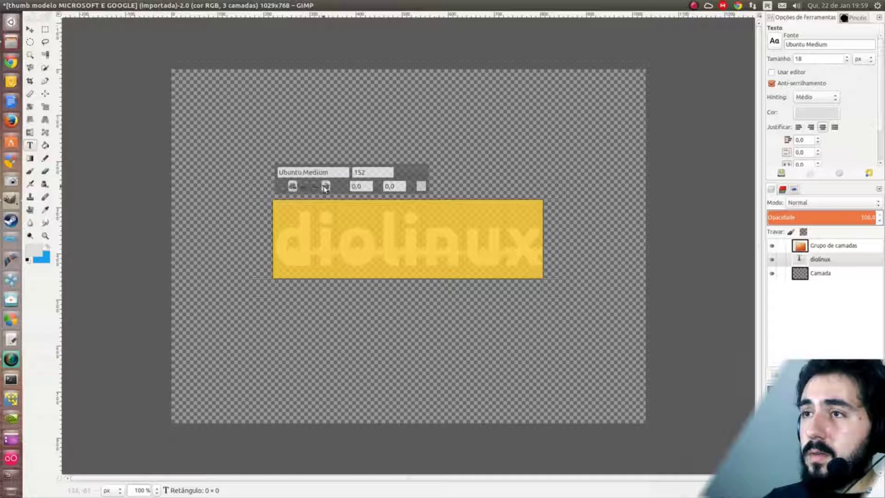
pyautogui.click(324, 187)
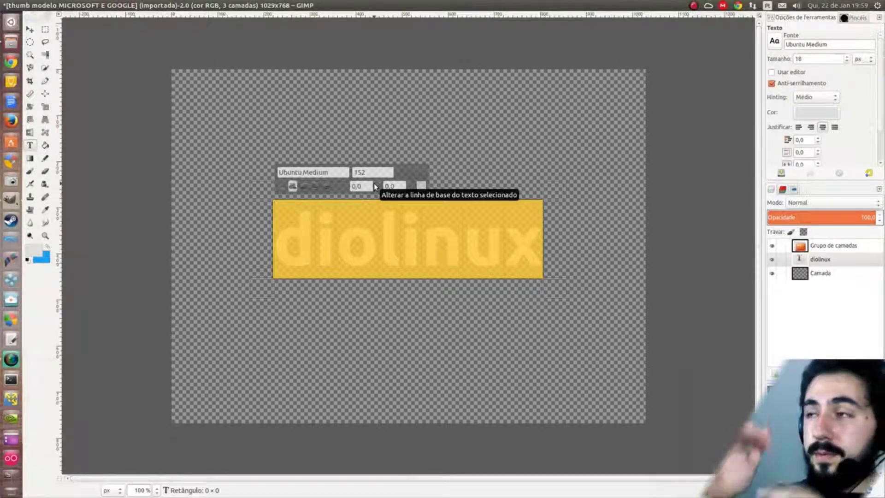
# - Display the image's colour channels and the text layer's histogram, and return to the layer list
pyautogui.click(782, 189)
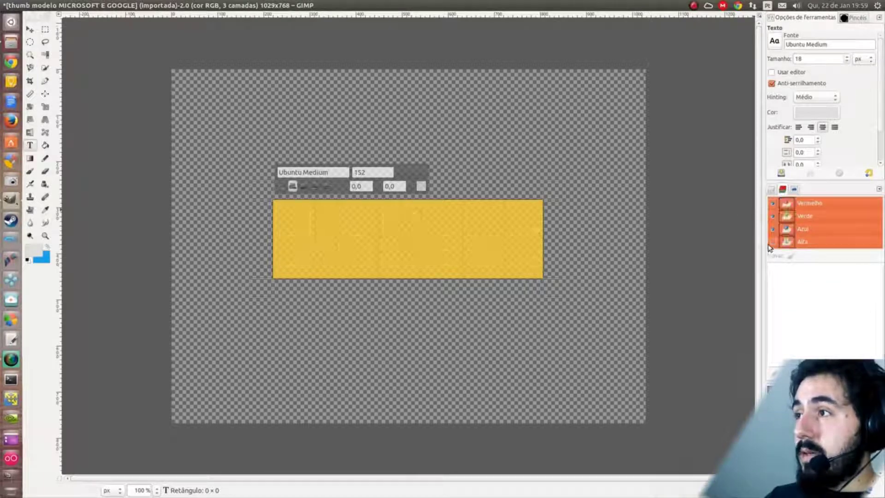
pyautogui.click(795, 190)
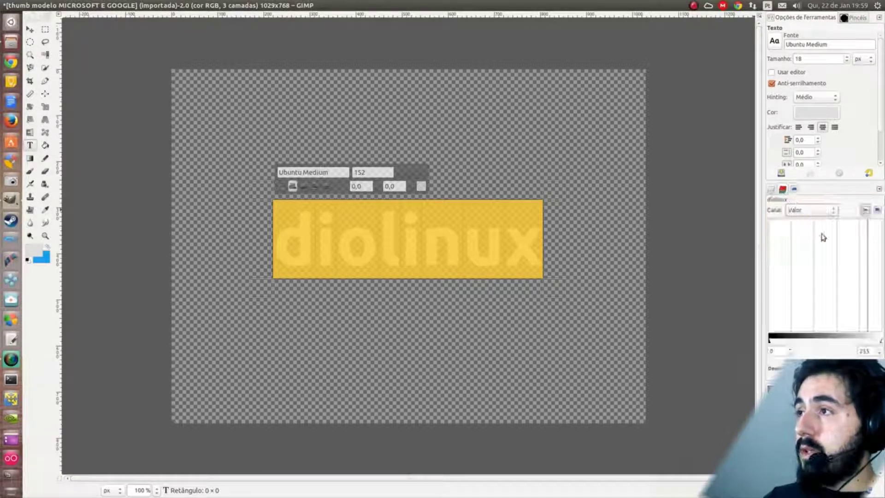
pyautogui.click(770, 190)
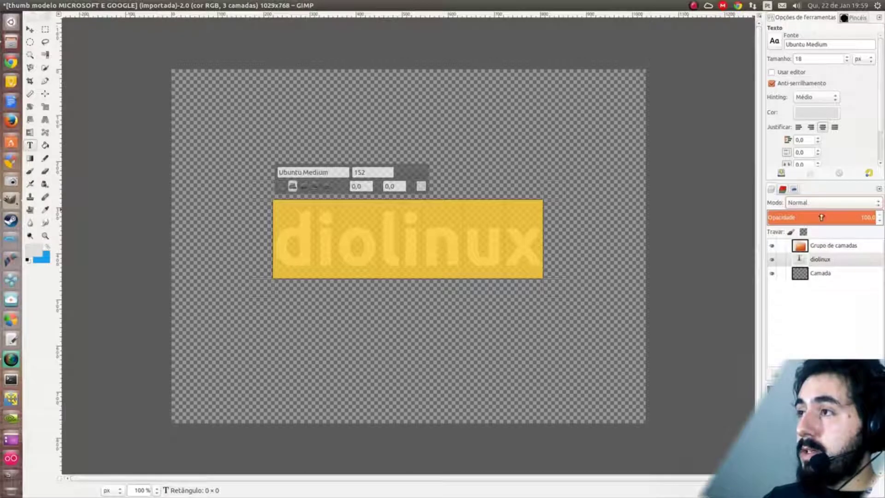
# - Try the Dissolver blend mode on the diolinux layer, restore Normal, and look over the other available modes
pyautogui.click(843, 203)
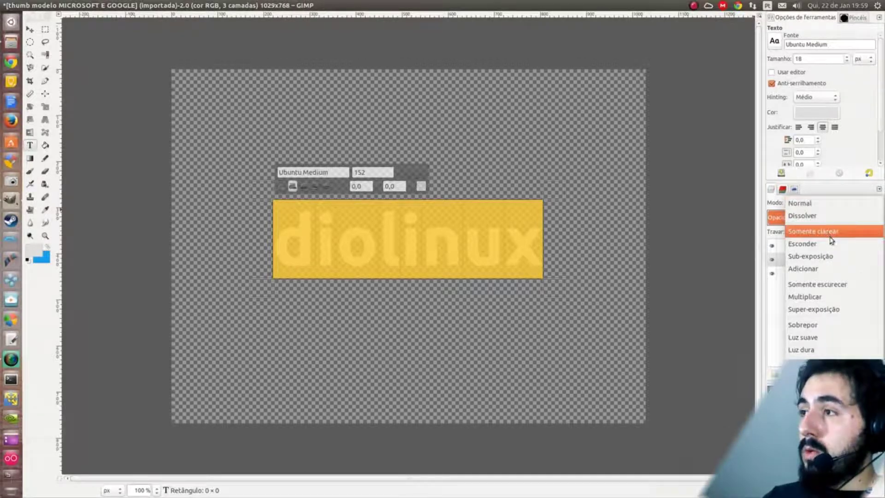
pyautogui.click(824, 217)
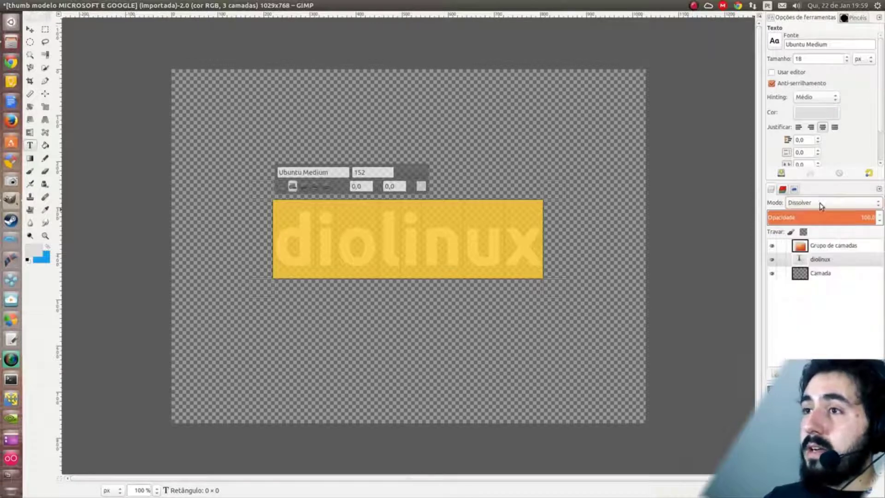
pyautogui.click(820, 206)
pyautogui.click(803, 189)
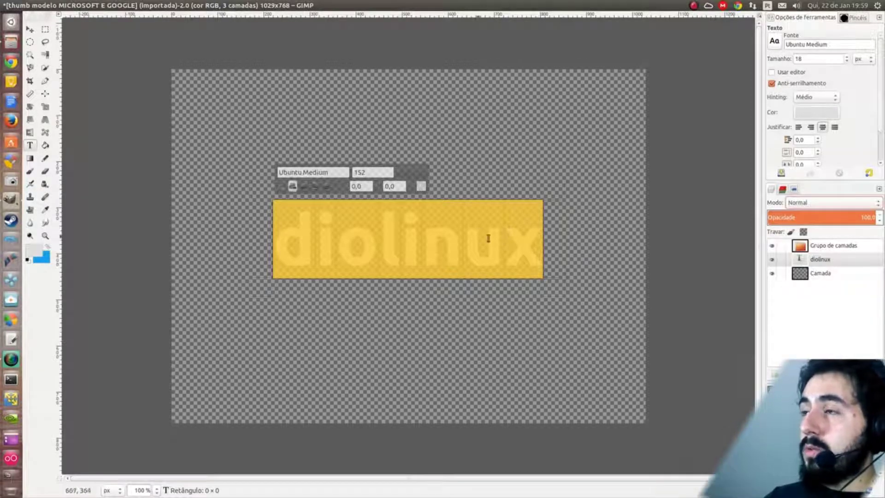
pyautogui.click(854, 206)
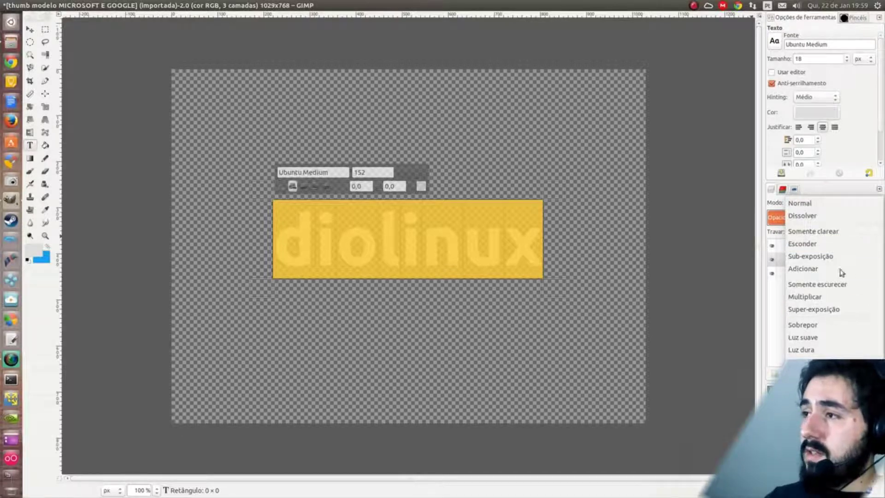
pyautogui.click(488, 238)
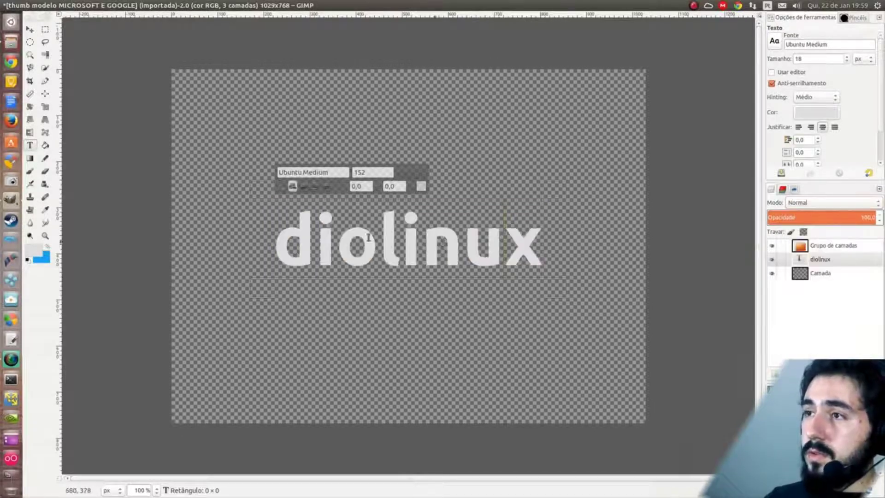
# - Shift the "diolinux" text slightly left and turn its layer's alpha into a selection of the letter shapes
pyautogui.click(30, 29)
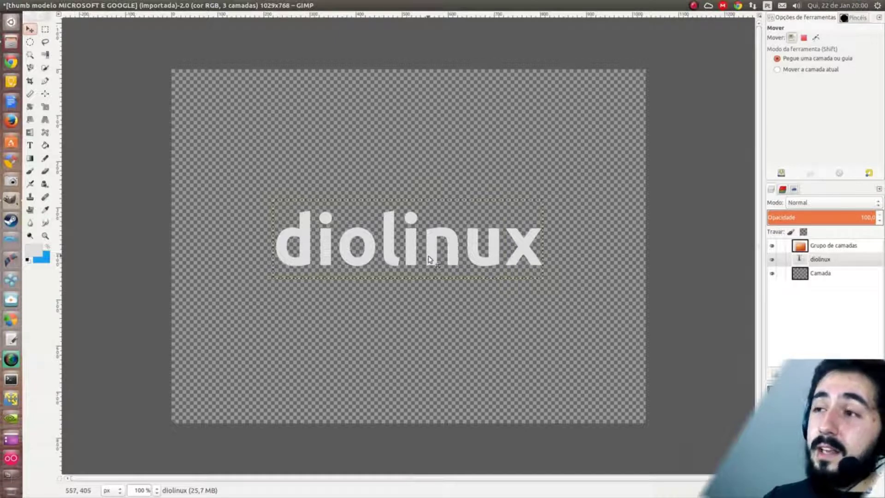
pyautogui.moveTo(429, 257); pyautogui.dragTo(424, 259)
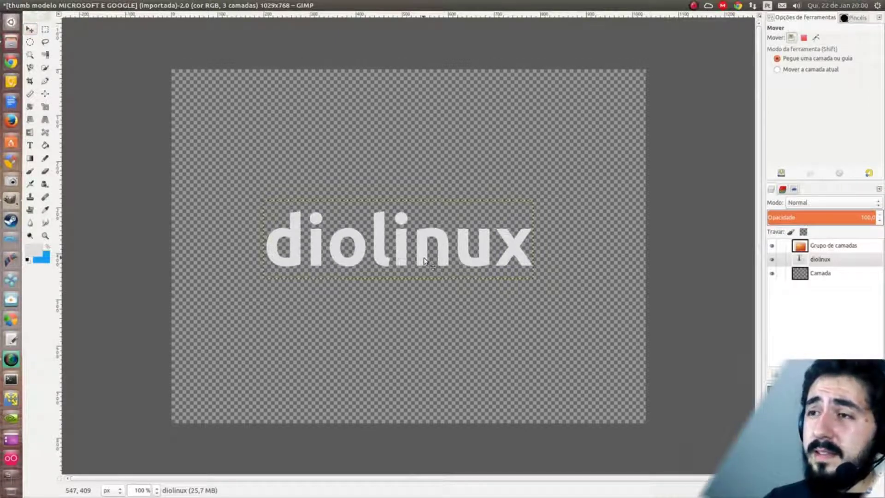
pyautogui.click(31, 145)
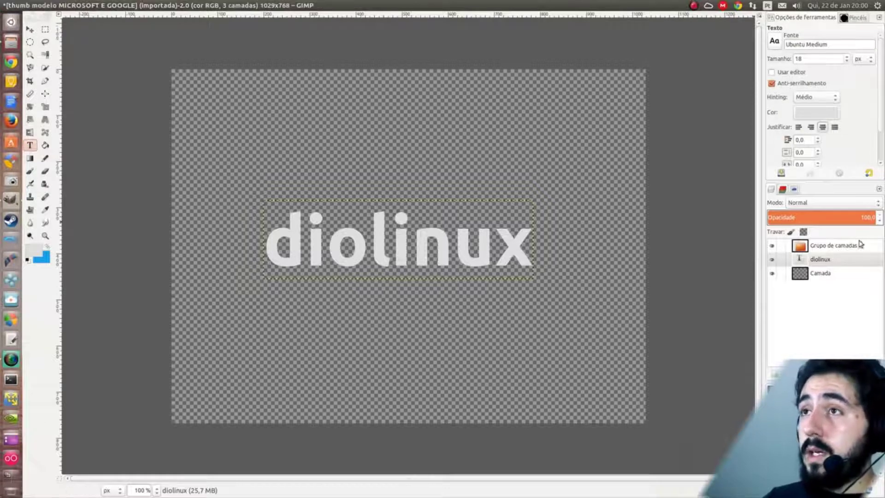
pyautogui.click(840, 262)
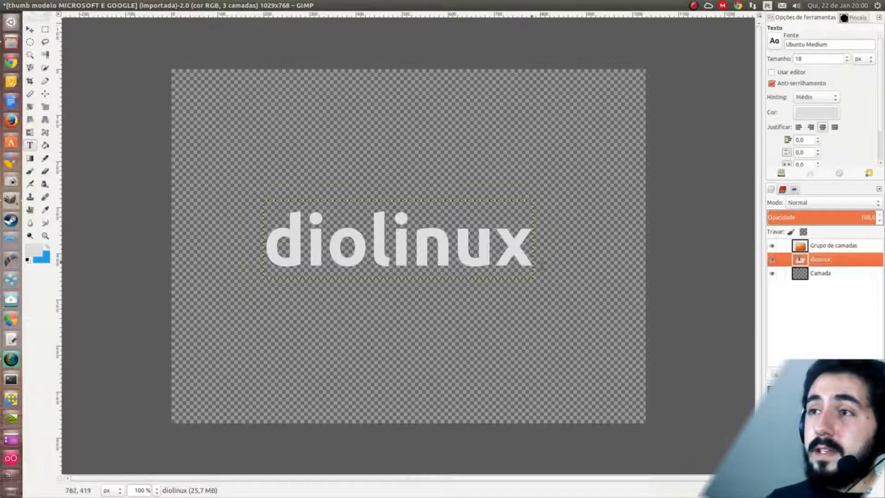
pyautogui.rightClick(826, 260)
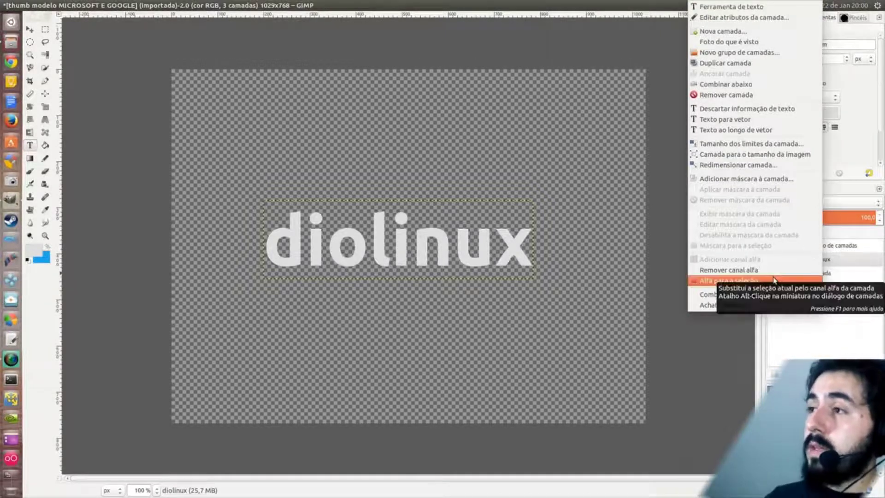
pyautogui.click(788, 281)
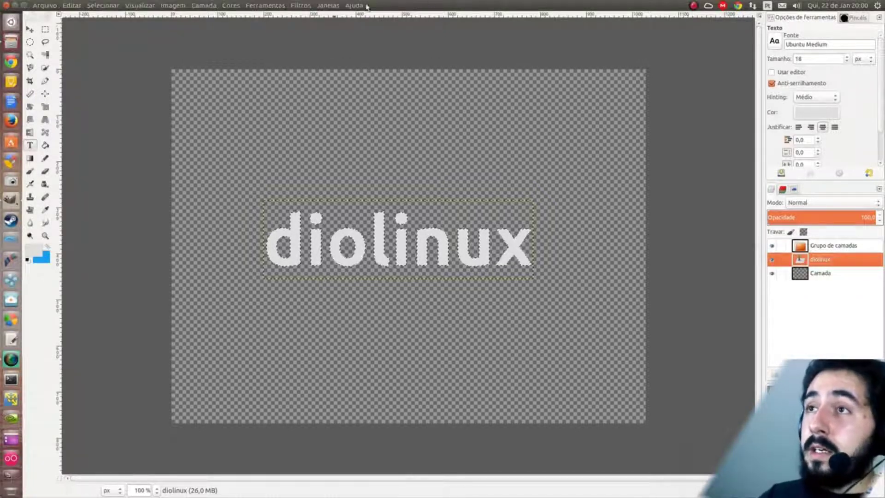
# - Apply the Drop Shadow filter to the selected "diolinux" letters and clear the selection
pyautogui.click(367, 7)
pyautogui.moveTo(301, 5)
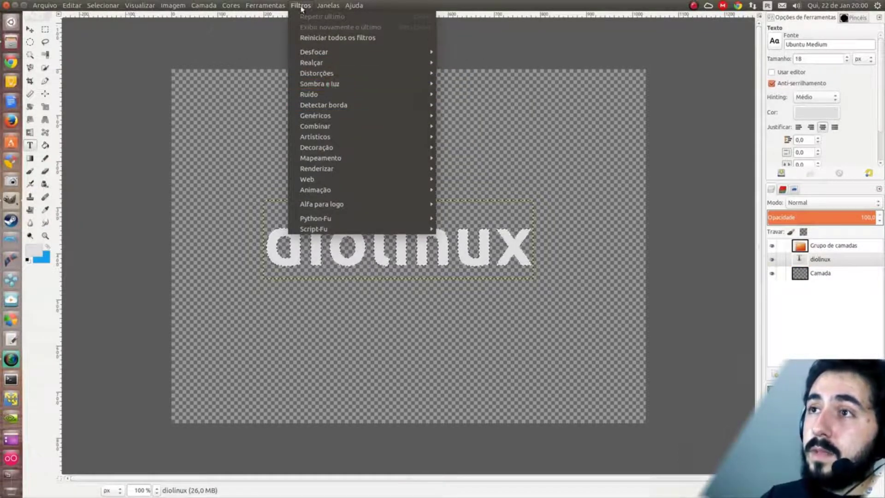
pyautogui.moveTo(341, 84)
pyautogui.click(507, 140)
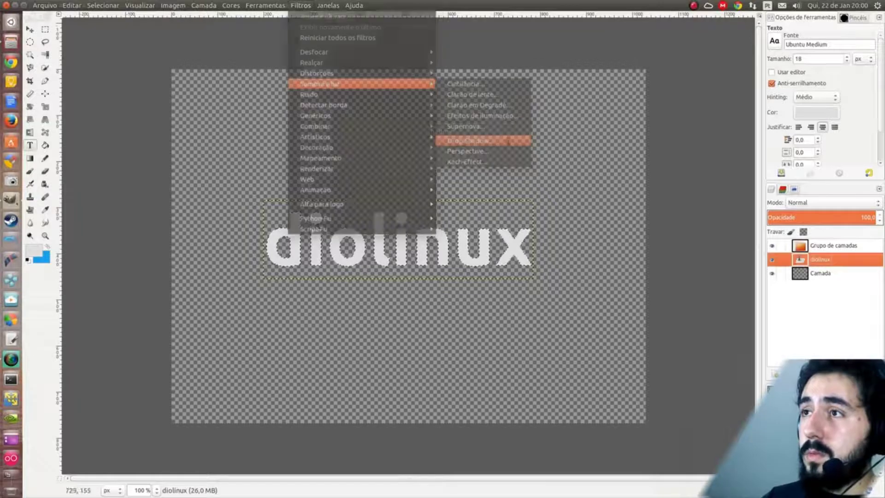
pyautogui.click(536, 274)
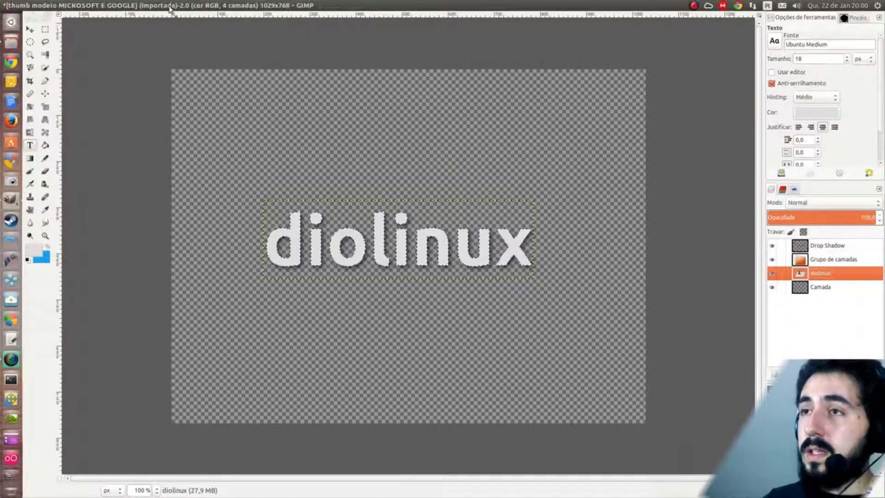
pyautogui.click(102, 5)
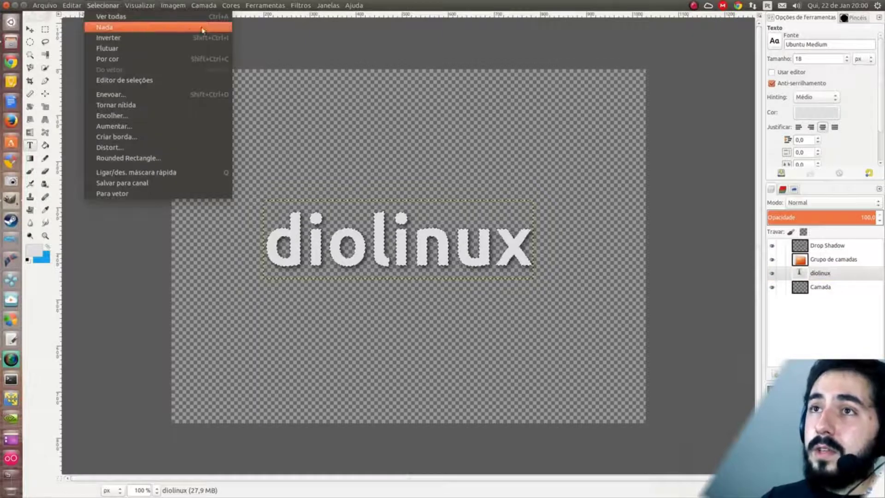
pyautogui.click(579, 188)
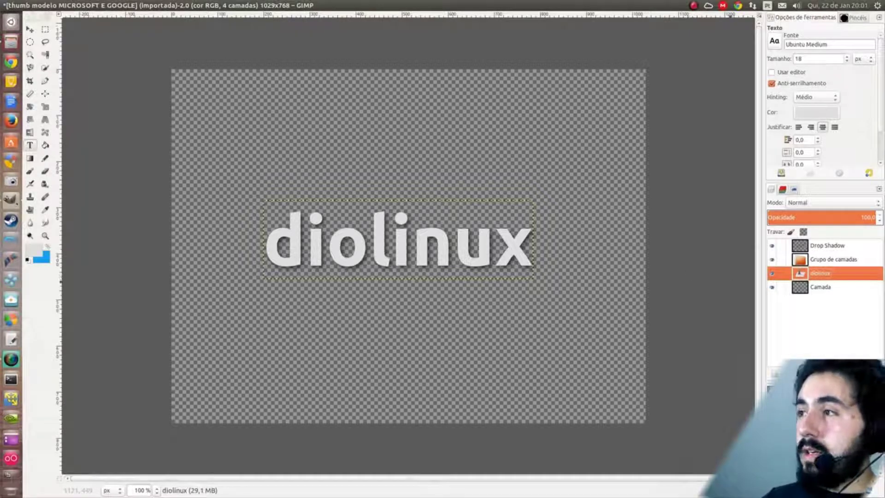
# - Fill the bottom layer, Camada, with blue after swapping the foreground and background colours, and reselect the diolinux text layer
pyautogui.click(820, 288)
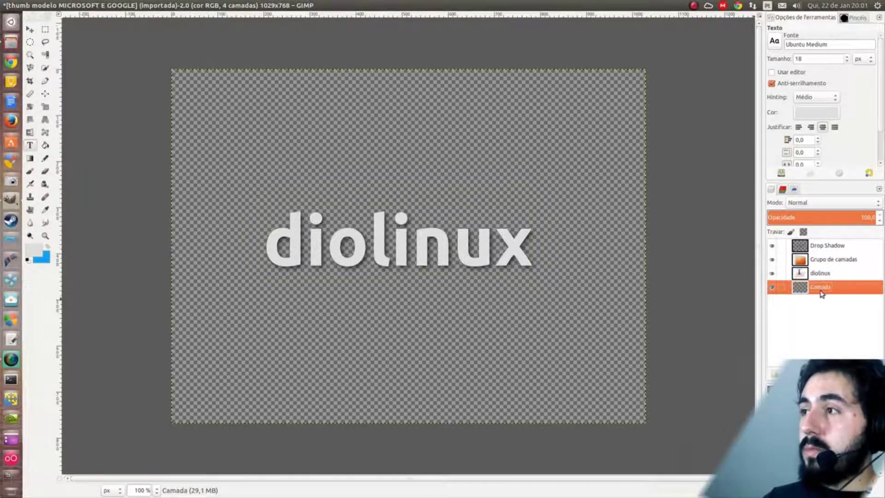
pyautogui.click(48, 247)
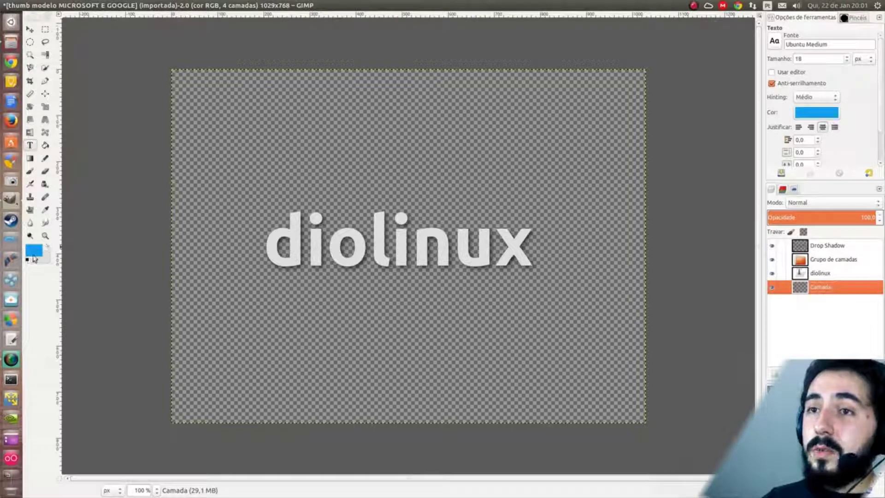
pyautogui.click(46, 145)
pyautogui.click(401, 343)
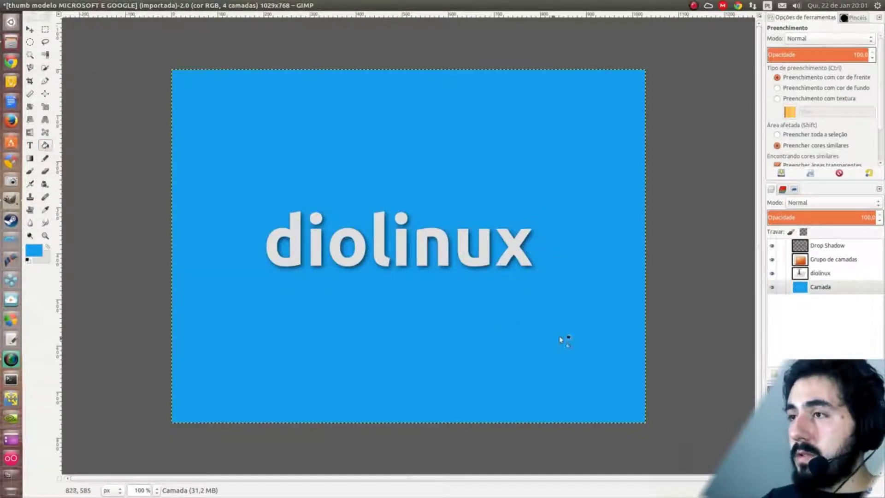
pyautogui.click(835, 274)
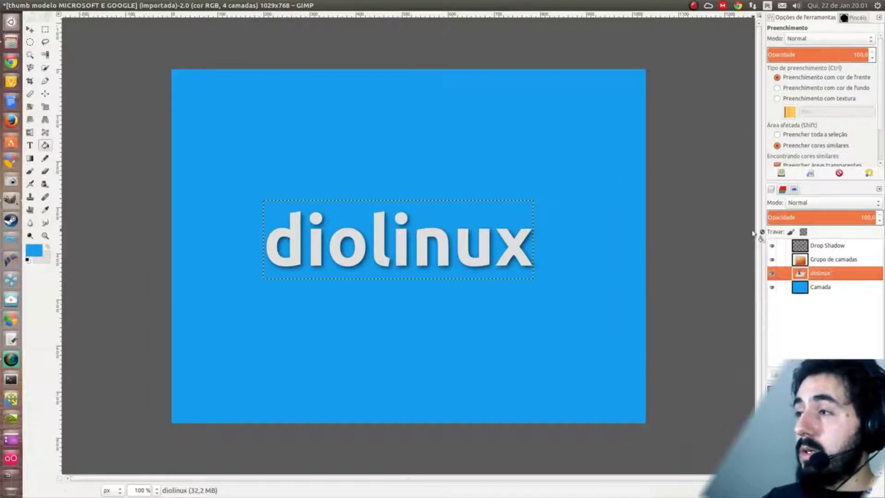
# - Undo the drop shadow and blue fill, and refill the Camada layer with blue with nothing selected
pyautogui.hotkey('ctrl', 'z')
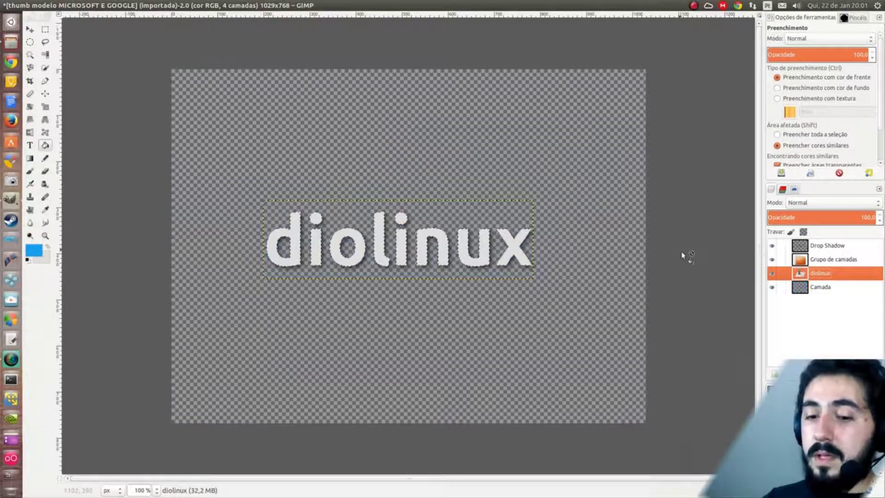
pyautogui.hotkey('ctrl', 'z')
pyautogui.click(825, 274)
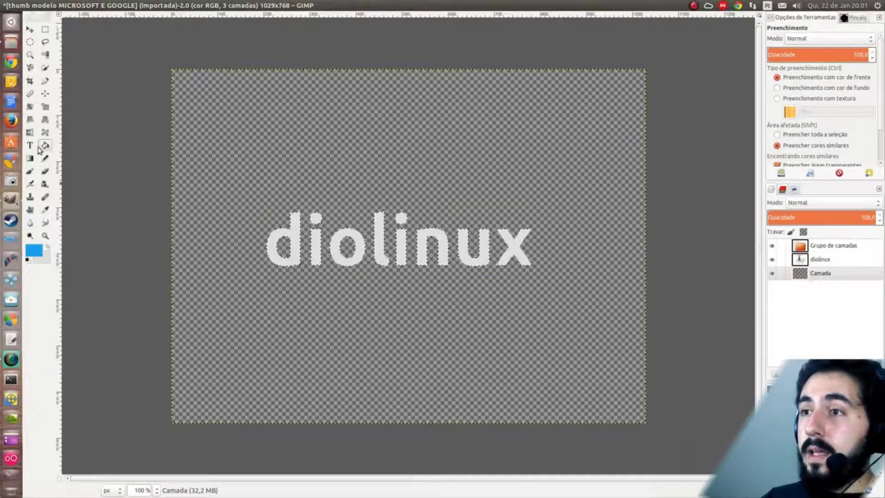
pyautogui.click(849, 271)
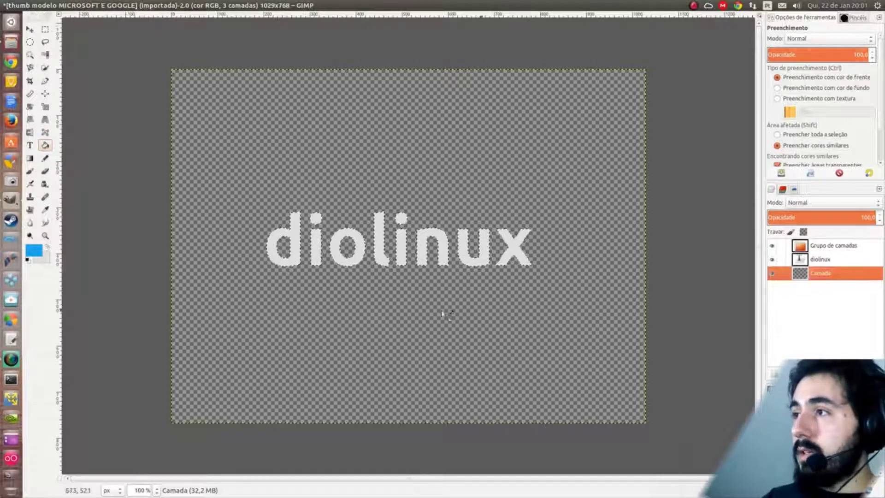
pyautogui.hotkey('ctrl', 'shift', 'a')
pyautogui.click(437, 314)
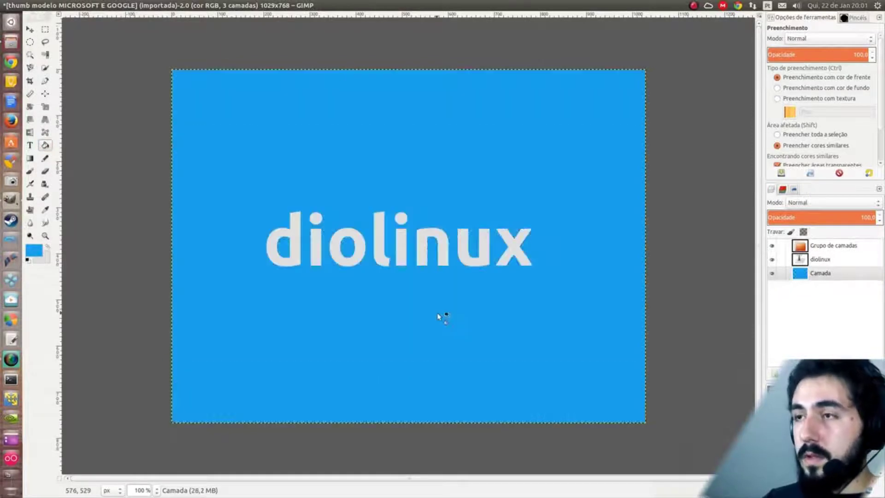
# - Apply the Xach-Effect light and shadow filter with its default settings to the diolinux text layer
pyautogui.click(839, 260)
pyautogui.click(282, 5)
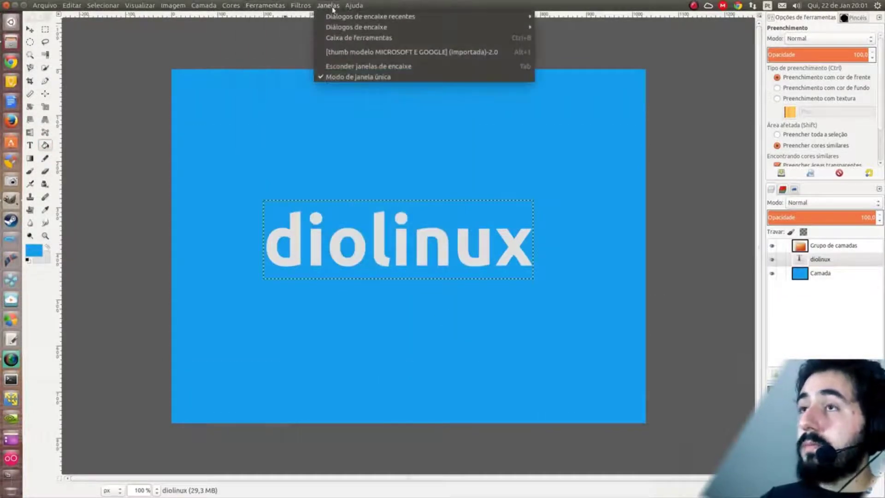
pyautogui.moveTo(300, 5)
pyautogui.moveTo(425, 94)
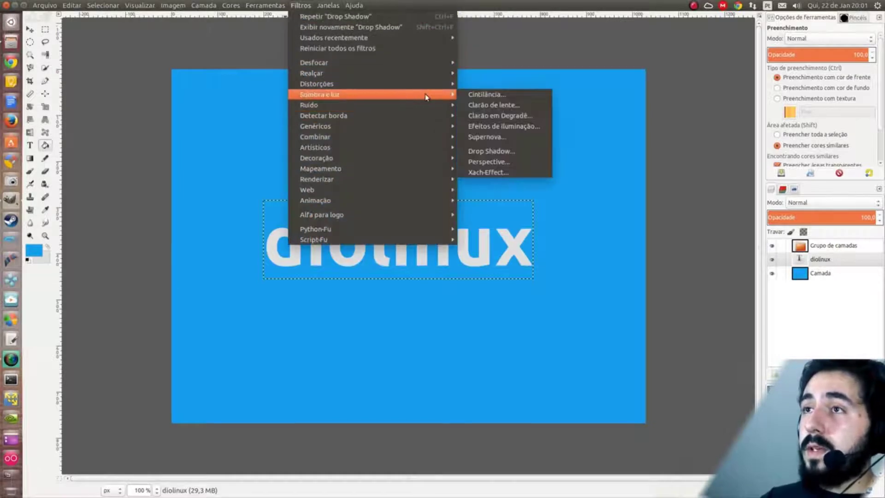
pyautogui.click(528, 173)
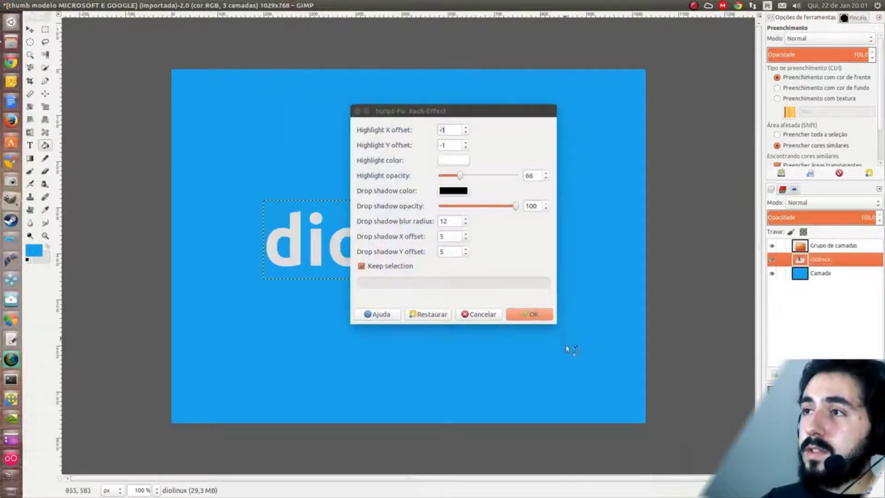
pyautogui.click(528, 312)
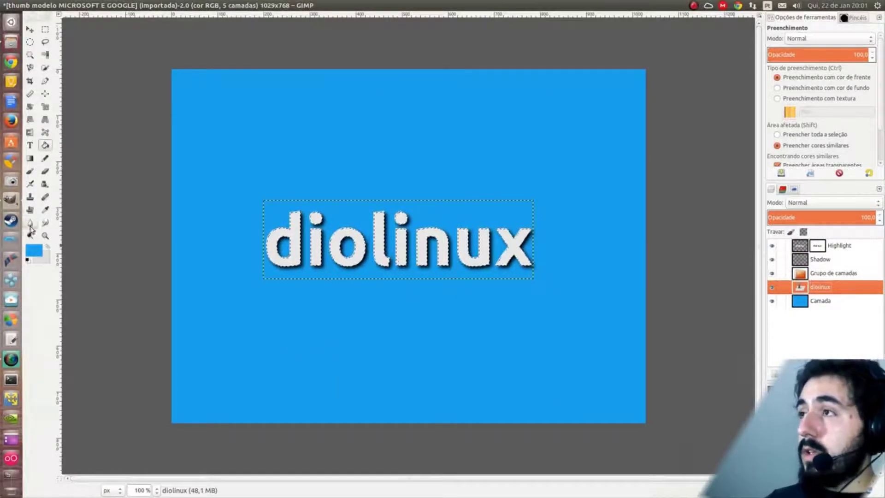
# - Fill the selected diolinux letters with the linear Yellow Orange gradient, trying several gradient directions
pyautogui.click(30, 158)
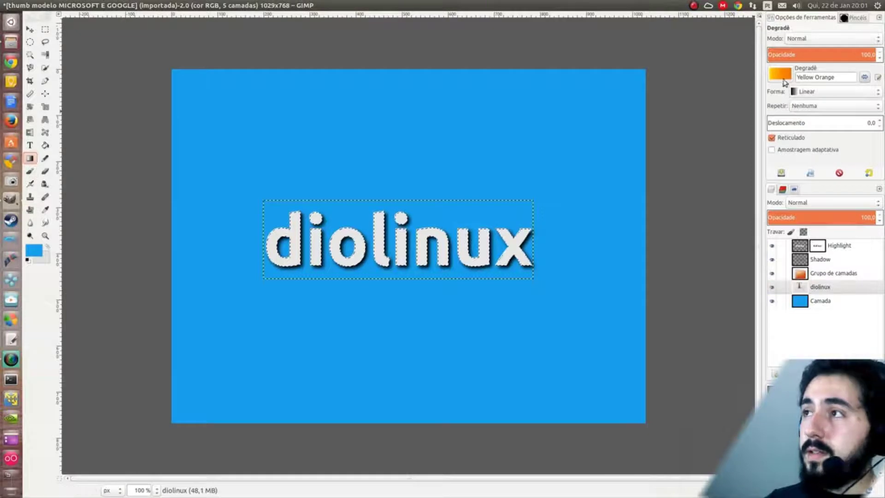
pyautogui.moveTo(273, 211); pyautogui.dragTo(631, 333)
pyautogui.moveTo(411, 196); pyautogui.dragTo(221, 462)
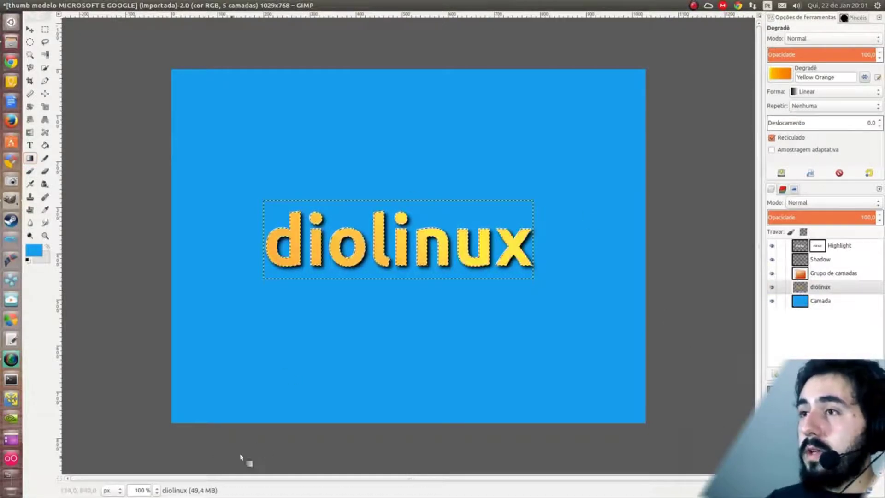
pyautogui.moveTo(327, 171); pyautogui.dragTo(481, 446)
# - Recolour the selected diolinux letters with the Wood 1 linear gradient
pyautogui.click(782, 72)
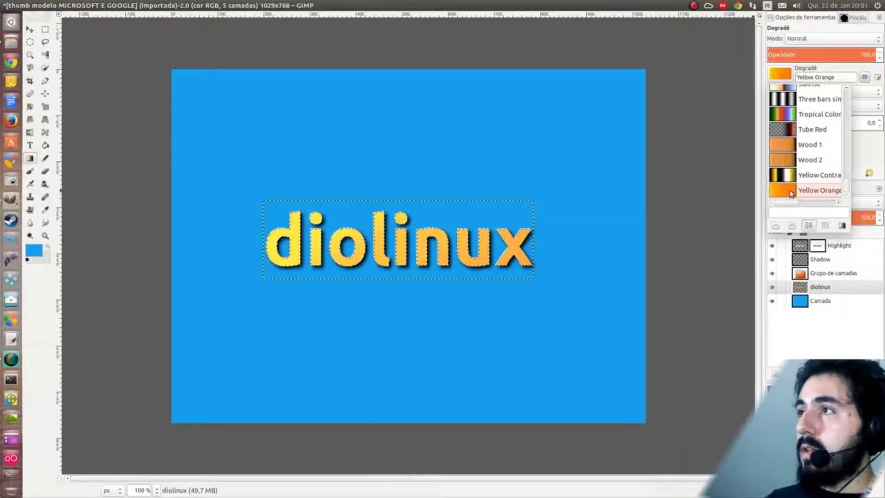
pyautogui.click(810, 145)
pyautogui.moveTo(451, 349); pyautogui.dragTo(460, 355)
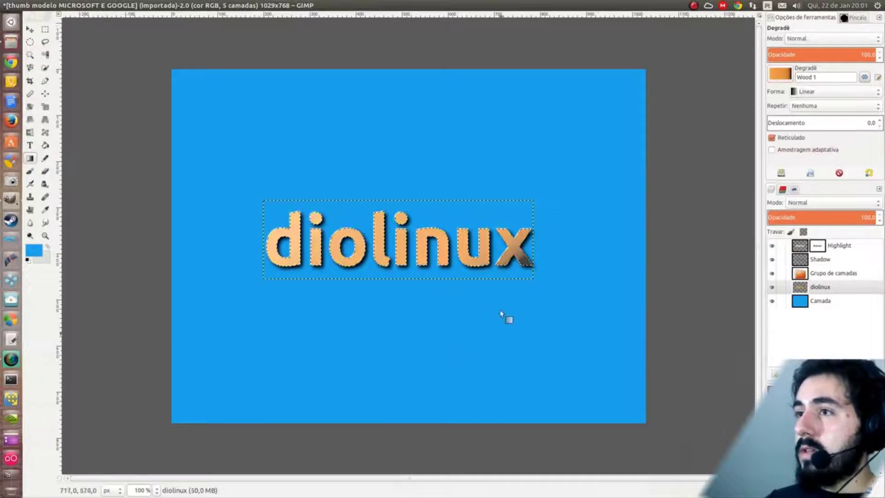
# - Apply the Pastel Rainbow linear gradient horizontally across the full width of the diolinux letters
pyautogui.click(780, 79)
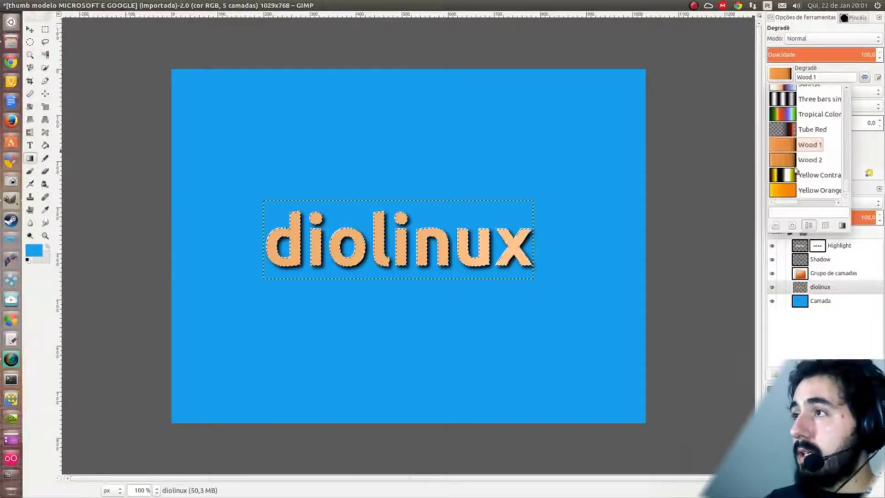
pyautogui.scroll(6, 796, 135)
pyautogui.scroll(3, 797, 131)
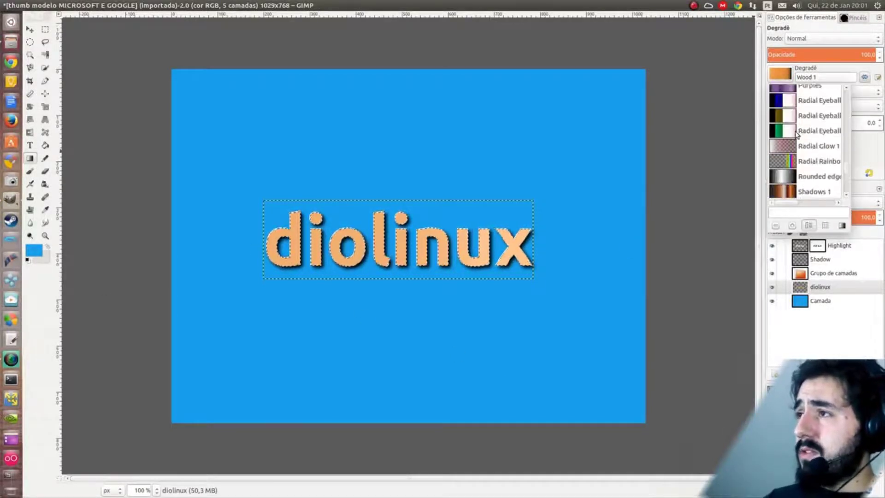
pyautogui.click(798, 109)
pyautogui.moveTo(263, 239); pyautogui.dragTo(543, 239)
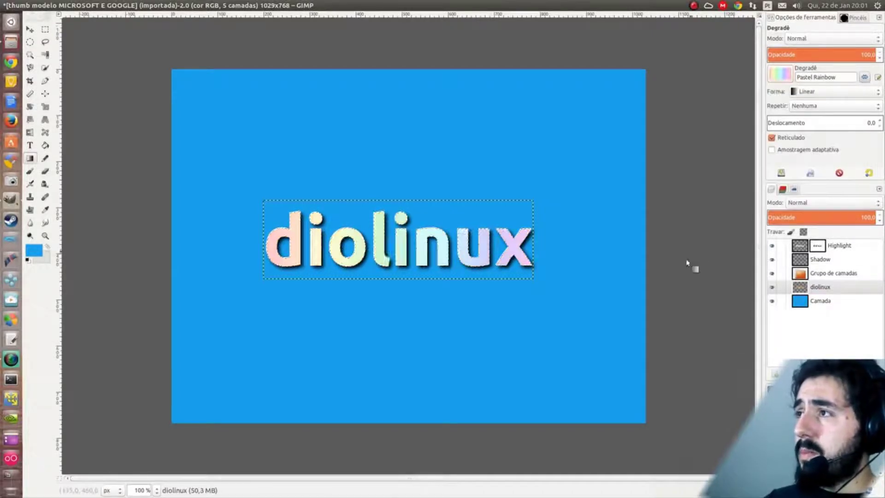
# - Fill the diolinux letters with the Incandescent linear gradient, redrawing it repeatedly in different directions and lengths
pyautogui.click(785, 76)
pyautogui.scroll(5, 808, 169)
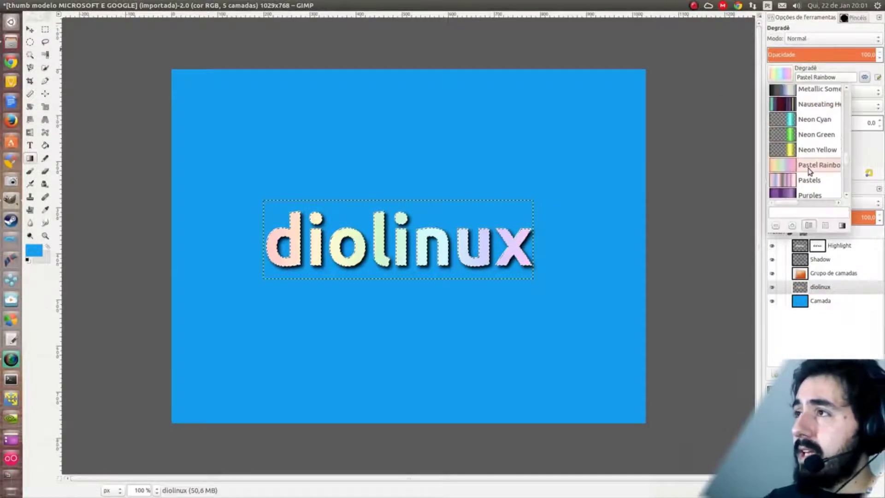
pyautogui.click(798, 119)
pyautogui.moveTo(430, 233); pyautogui.dragTo(121, 278)
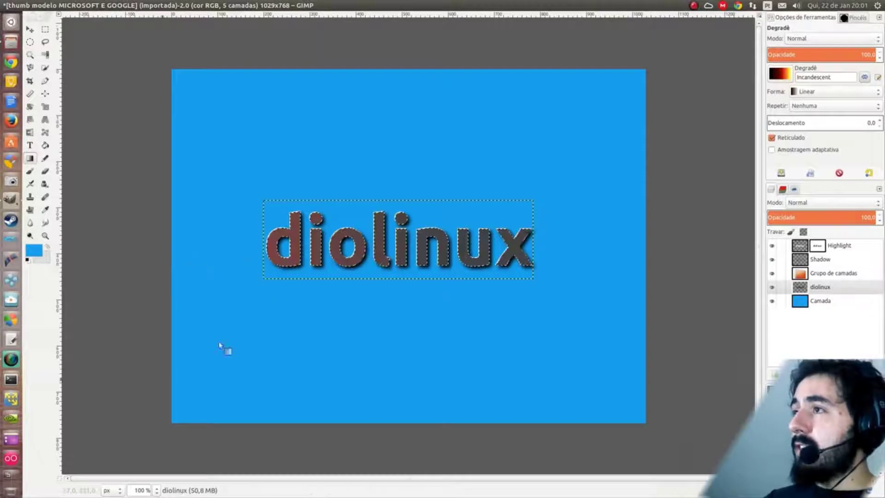
pyautogui.moveTo(221, 344); pyautogui.dragTo(691, 376)
pyautogui.moveTo(411, 203); pyautogui.dragTo(322, 405)
pyautogui.moveTo(385, 121); pyautogui.dragTo(407, 492)
pyautogui.moveTo(488, 248); pyautogui.dragTo(129, 150)
pyautogui.moveTo(300, 242)
pyautogui.mouseDown()
pyautogui.moveTo(488, 239)
pyautogui.moveTo(752, 268)
pyautogui.mouseUp()
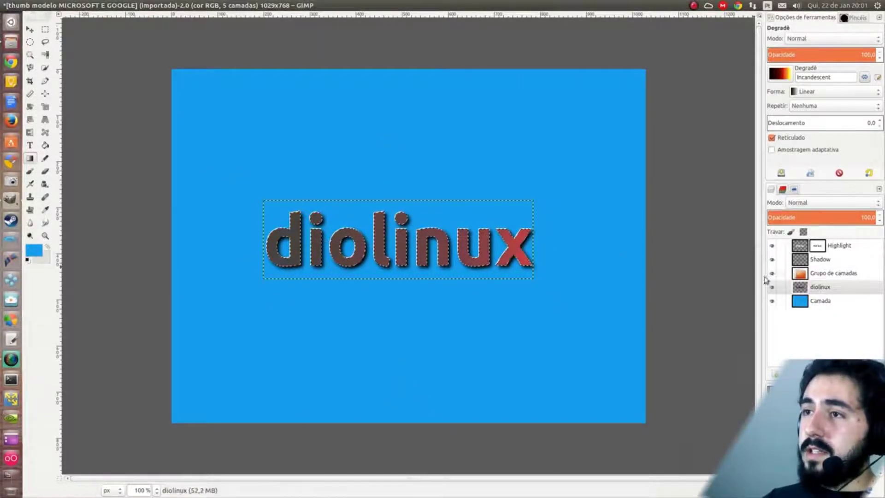
pyautogui.moveTo(391, 239); pyautogui.dragTo(152, 231)
pyautogui.moveTo(289, 217); pyautogui.dragTo(565, 366)
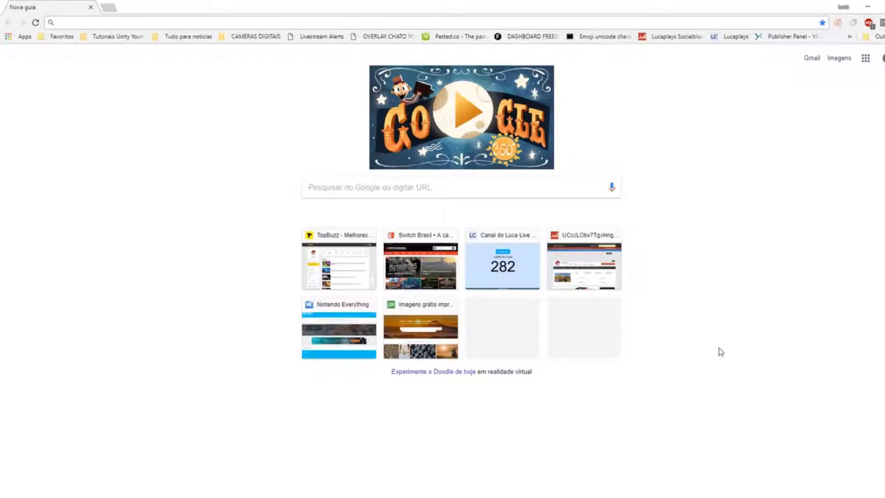
pyautogui.click(168, 22)
pyautogui.write('www.g')
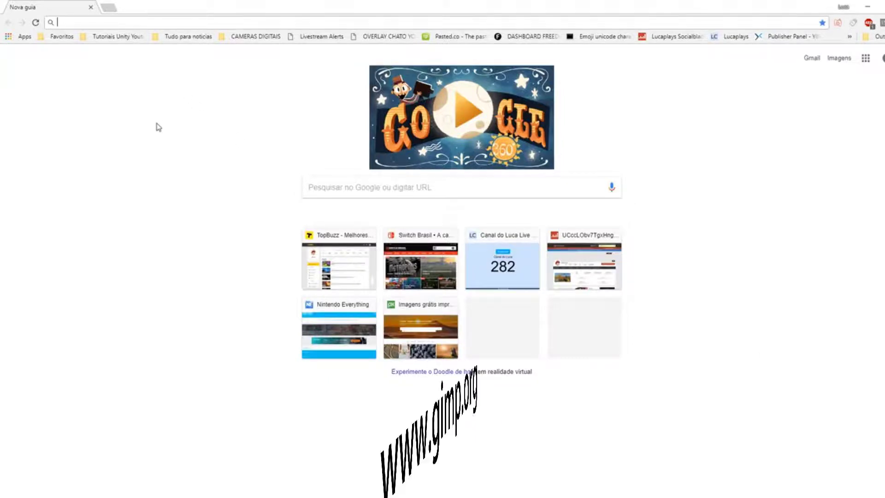
pyautogui.write('ipm.org')
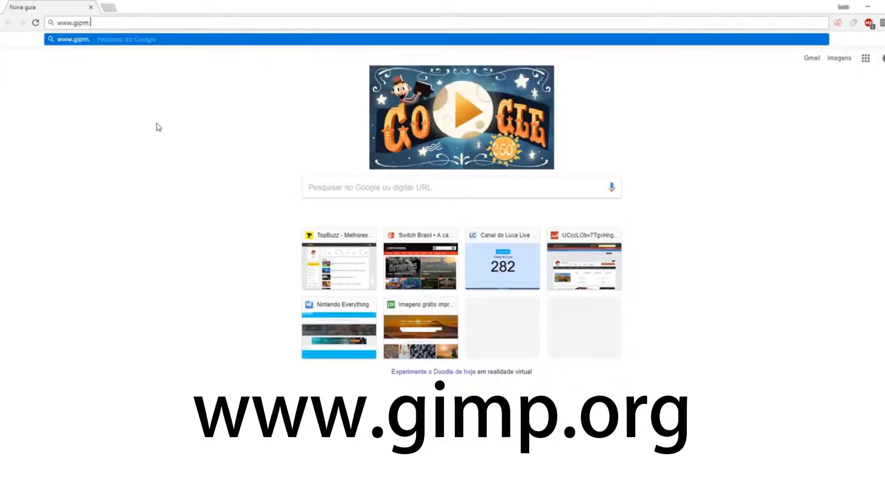
pyautogui.press('Return')
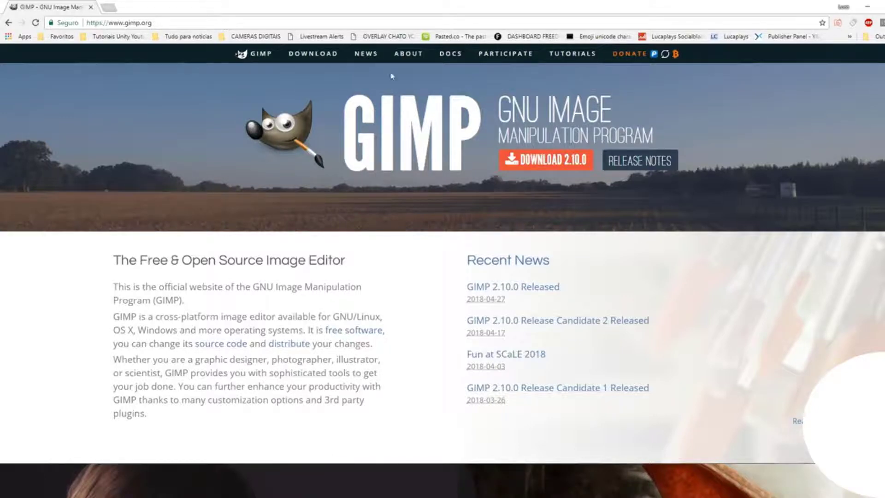
pyautogui.click(541, 161)
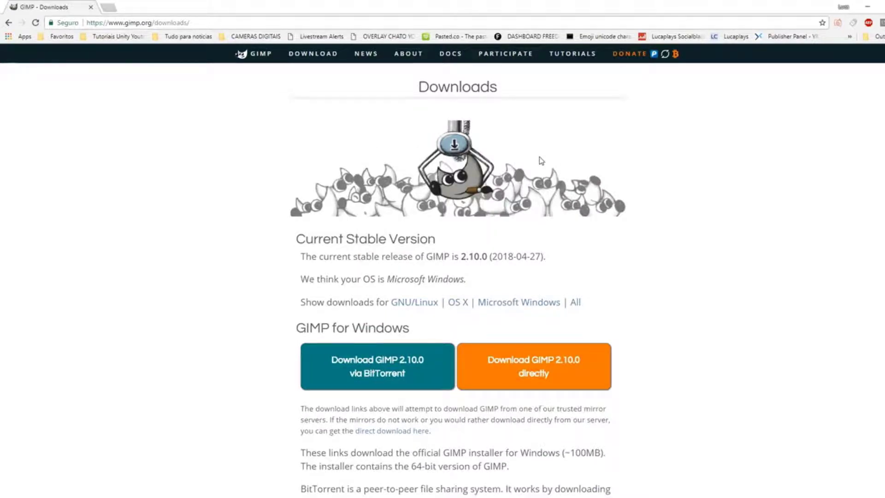
# - Download GIMP 2.10.0 for Windows directly, saving gimp-2.10.0-x64-setup.exe in the Documentos folder, and launch the downloaded installer
pyautogui.scroll(-1, 419, 223)
pyautogui.tripleClick(449, 193)
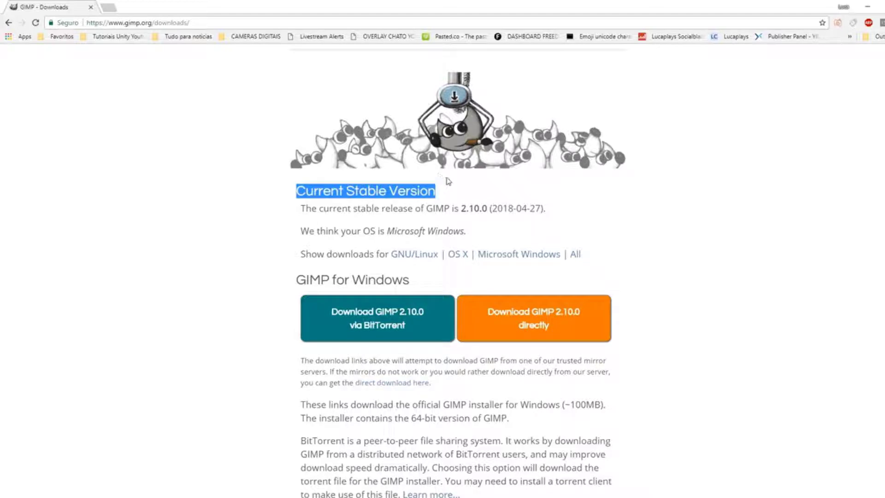
pyautogui.click(448, 181)
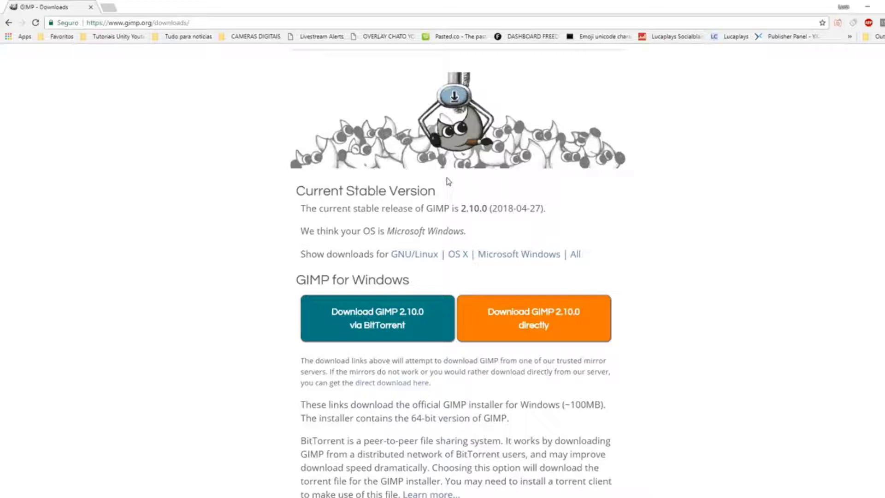
pyautogui.scroll(-2, 448, 181)
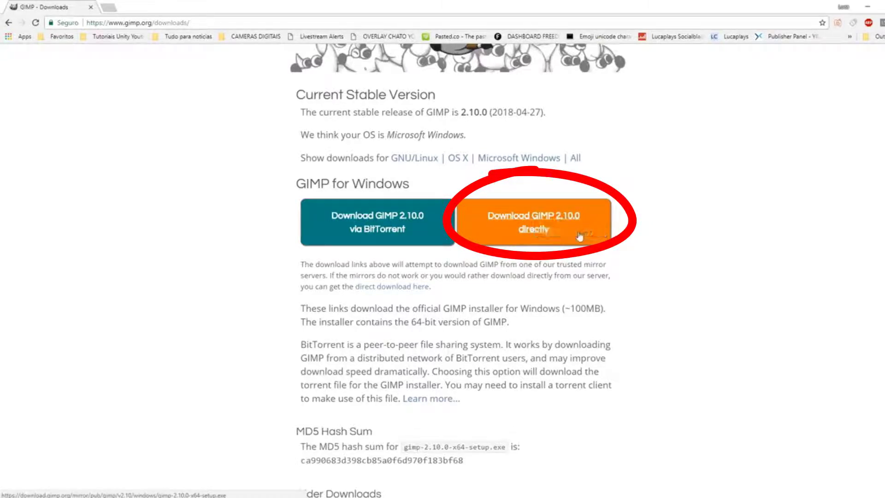
pyautogui.click(540, 215)
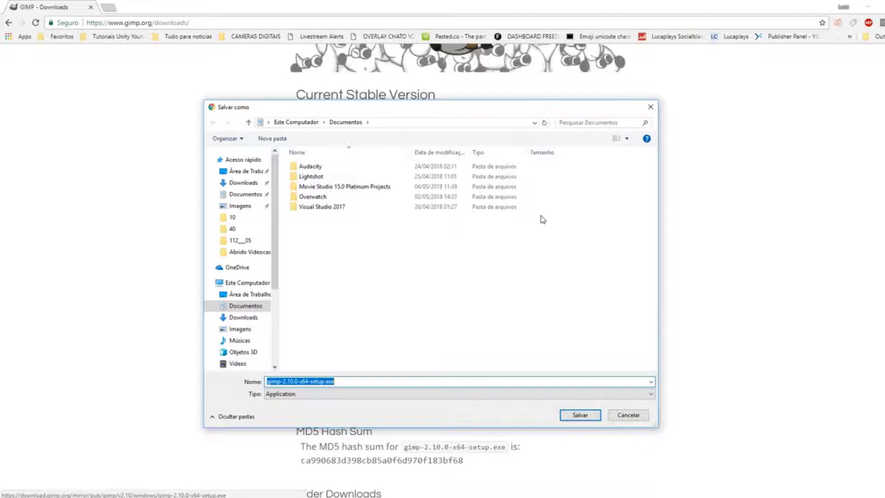
pyautogui.click(245, 306)
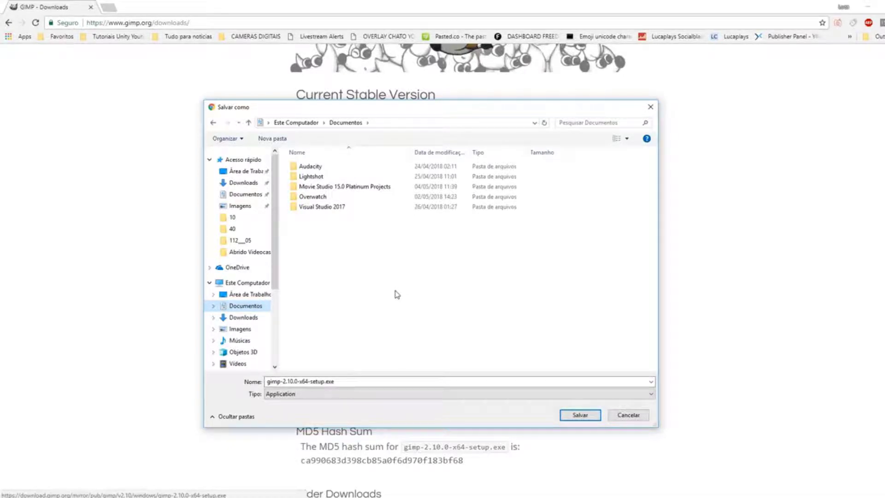
pyautogui.click(568, 417)
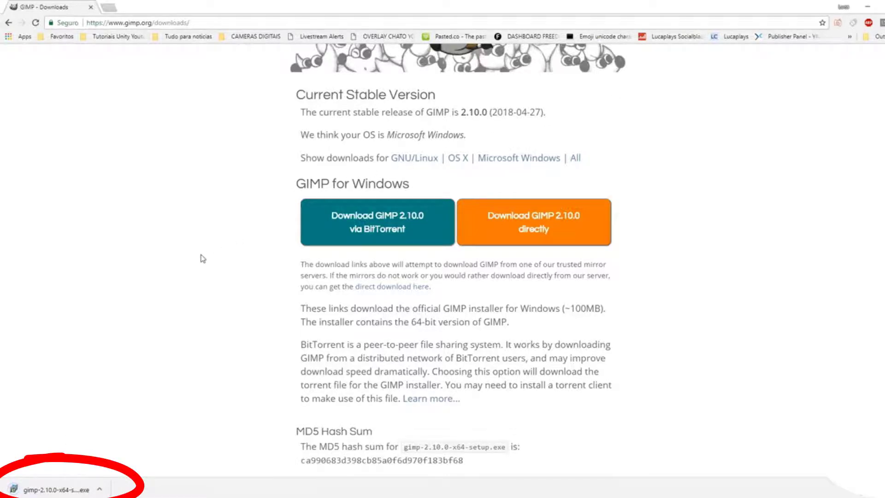
pyautogui.click(33, 488)
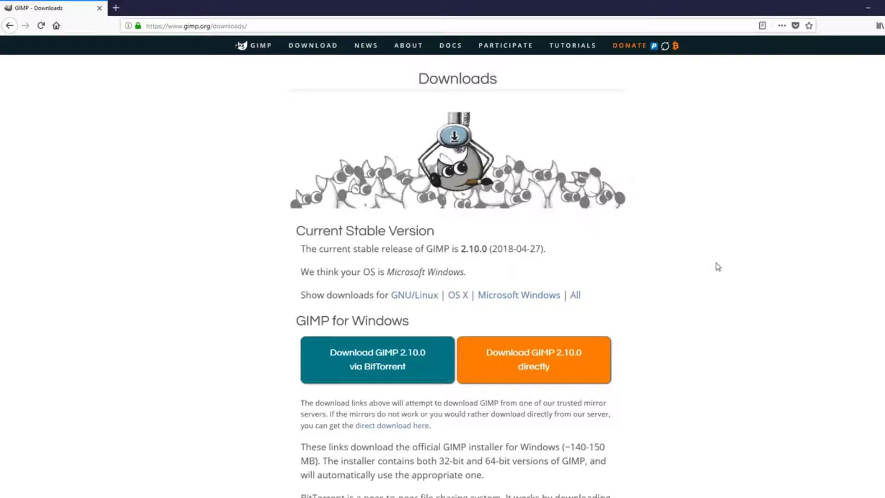
# - In Firefox, download GIMP 2.10.0 directly, saving gimp-2.10.0-setup-1.exe, and open the full list of downloads
pyautogui.click(534, 355)
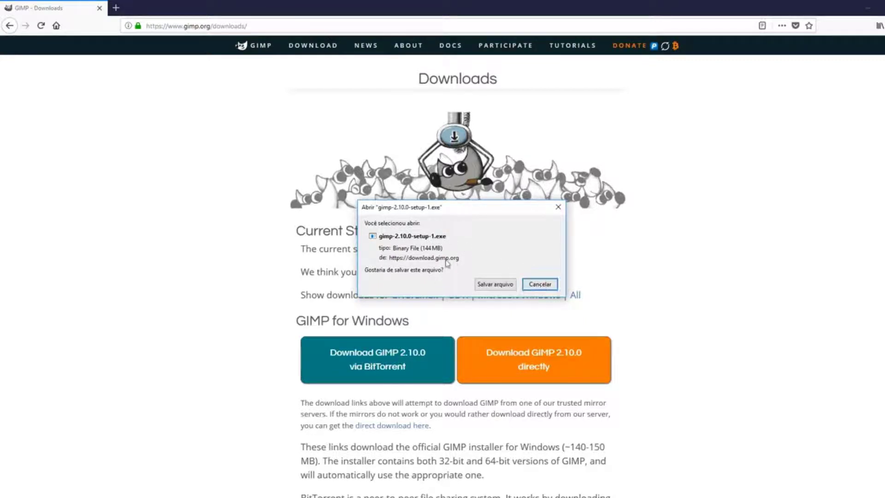
pyautogui.click(495, 284)
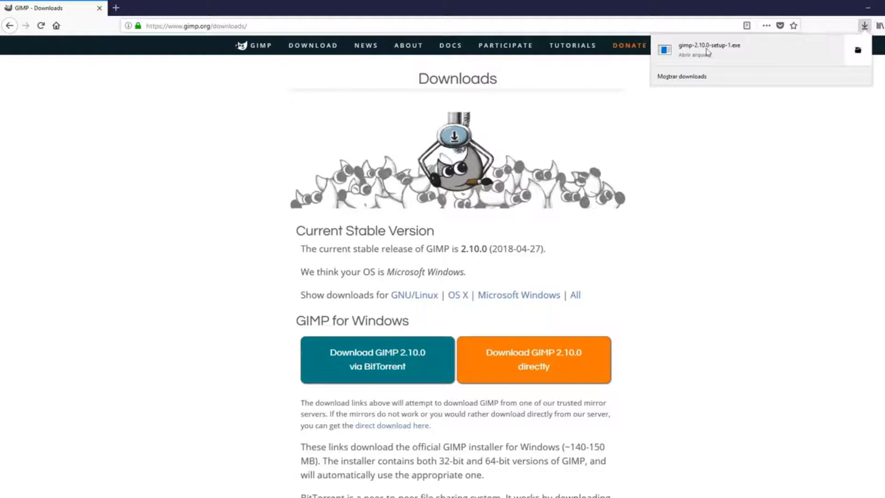
pyautogui.click(736, 114)
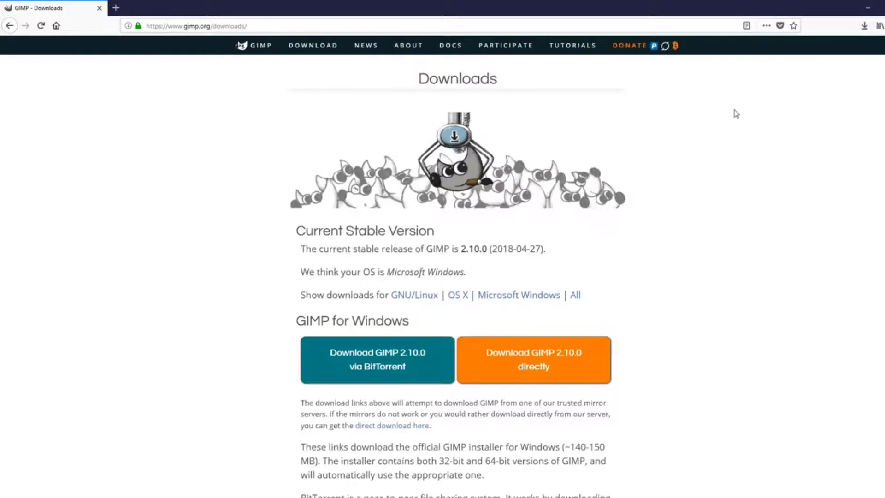
pyautogui.click(865, 28)
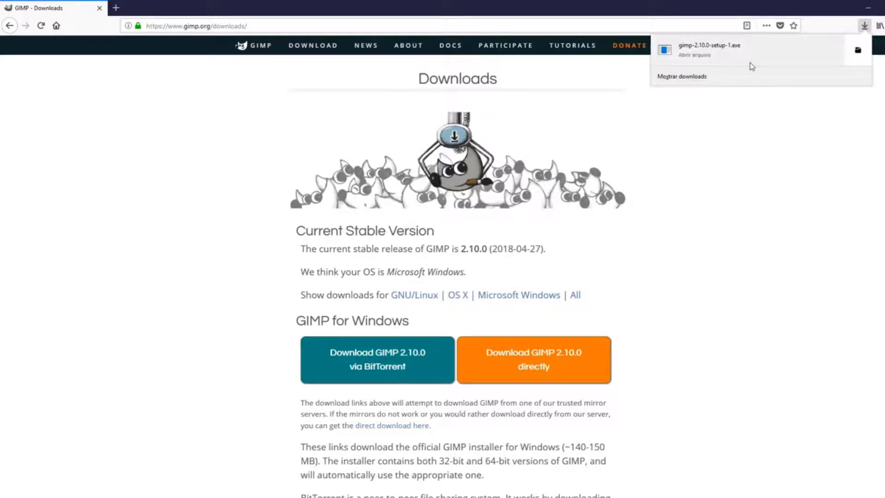
pyautogui.click(681, 77)
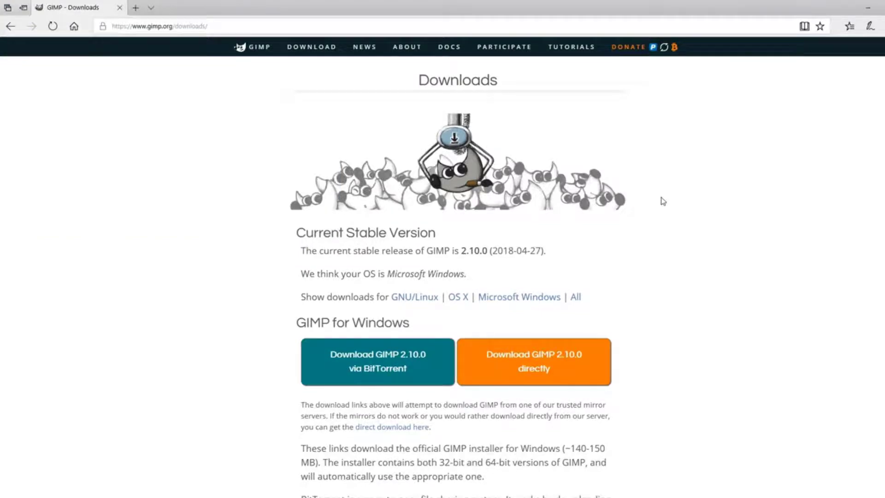
# - In Edge, download GIMP 2.10.0 directly and save the gimp-2.10.0-setup-1.exe installer
pyautogui.click(539, 353)
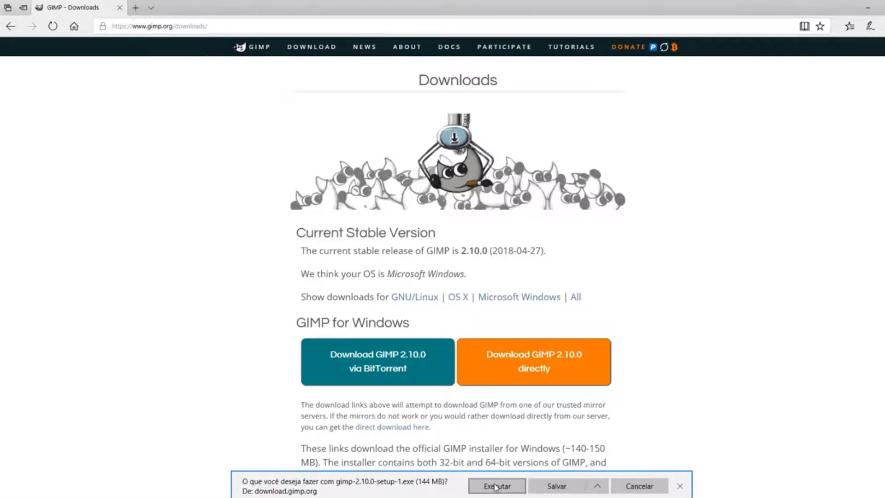
pyautogui.click(597, 487)
pyautogui.click(558, 491)
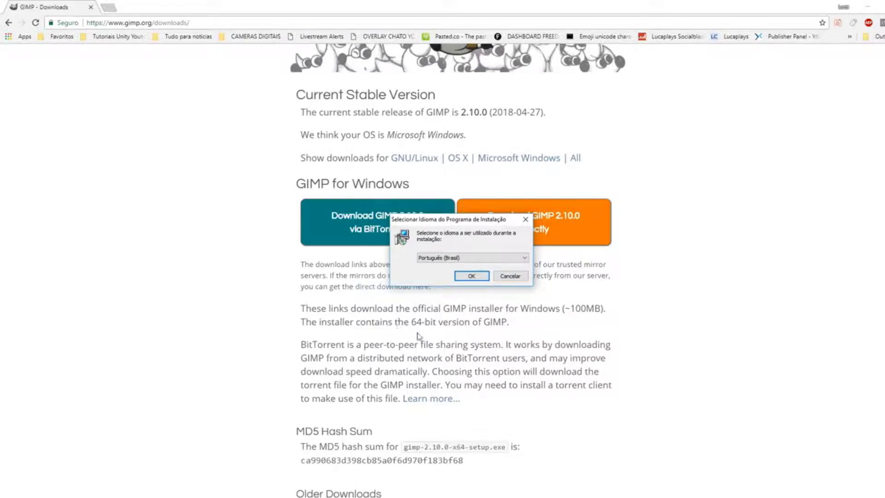
# - Install GIMP 2.10 with Português (Brasil) as the setup language and finish the installation wizard
pyautogui.click(434, 258)
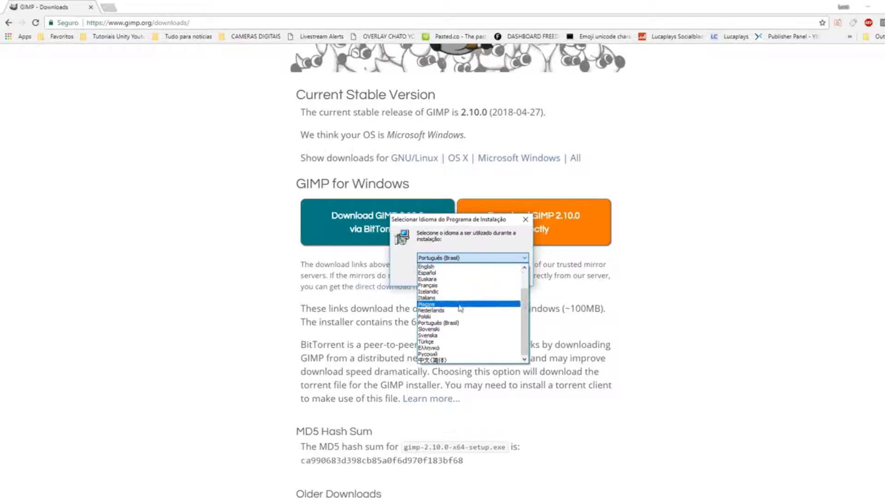
pyautogui.moveTo(525, 319)
pyautogui.mouseDown()
pyautogui.moveTo(528, 281)
pyautogui.moveTo(525, 323)
pyautogui.mouseUp()
pyautogui.click(438, 323)
pyautogui.click(471, 276)
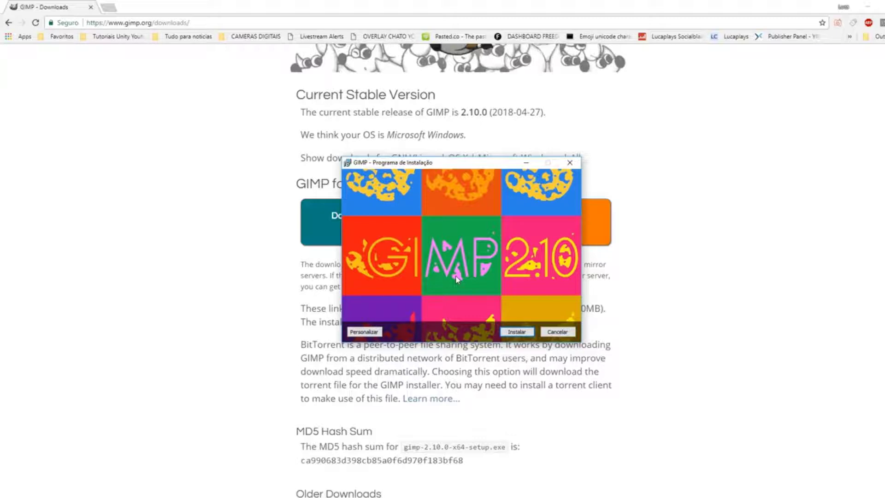
pyautogui.click(516, 333)
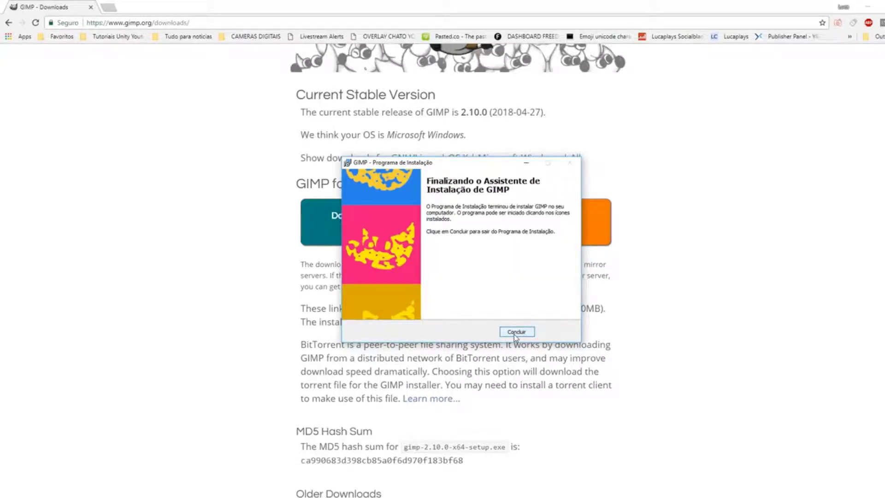
pyautogui.click(515, 332)
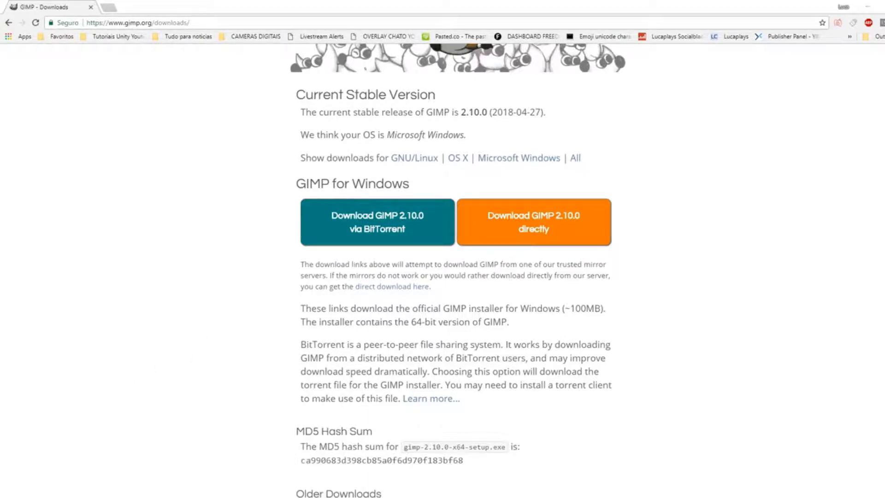
# - Search Windows for gimp and launch GIMP 2
pyautogui.press('super')
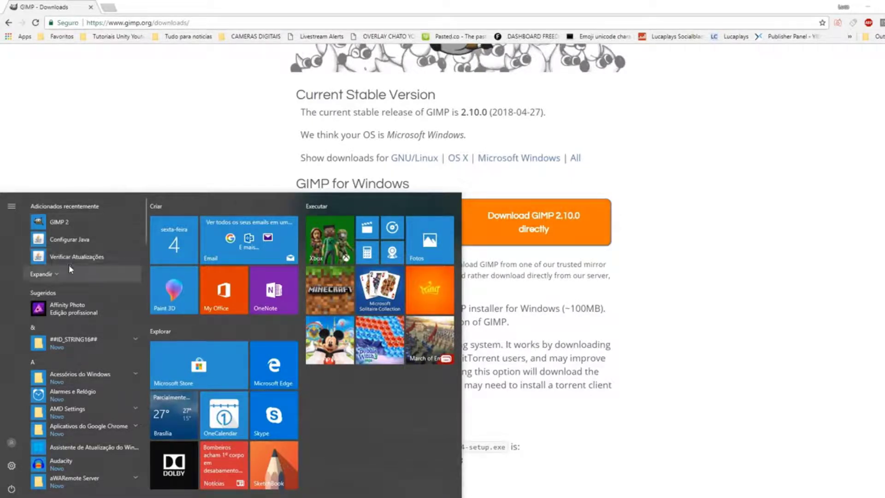
pyautogui.write('gimp')
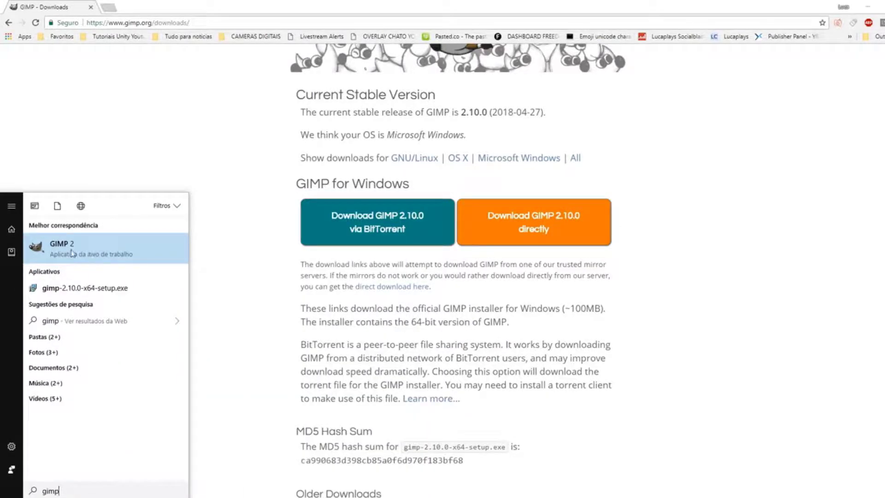
pyautogui.click(72, 252)
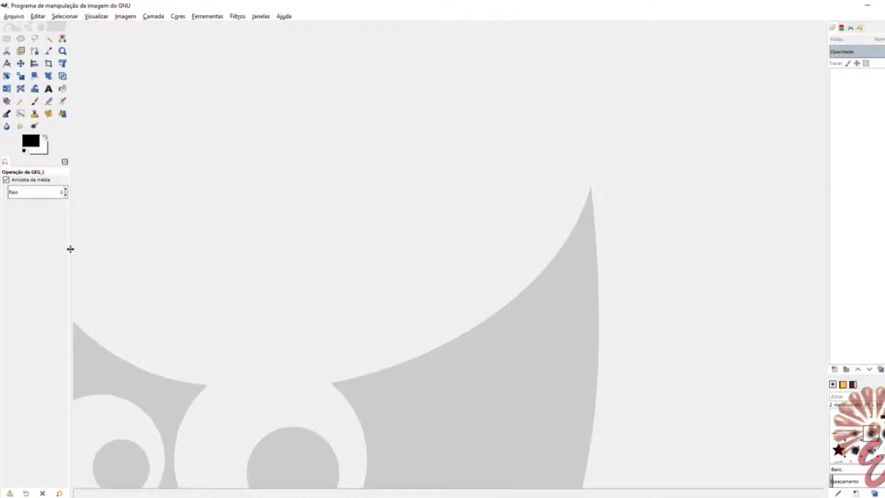
# - In the interface preferences, try the Dark theme, switch to the System theme, and open the icon theme settings
pyautogui.click(44, 20)
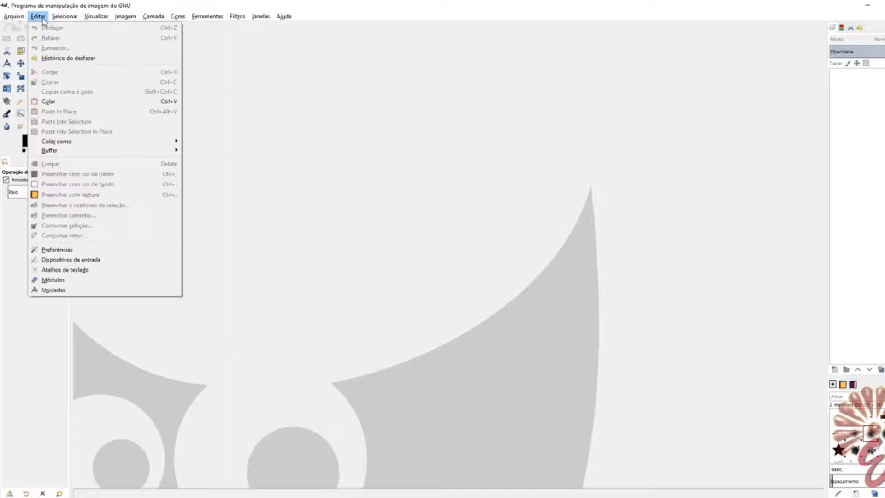
pyautogui.click(59, 250)
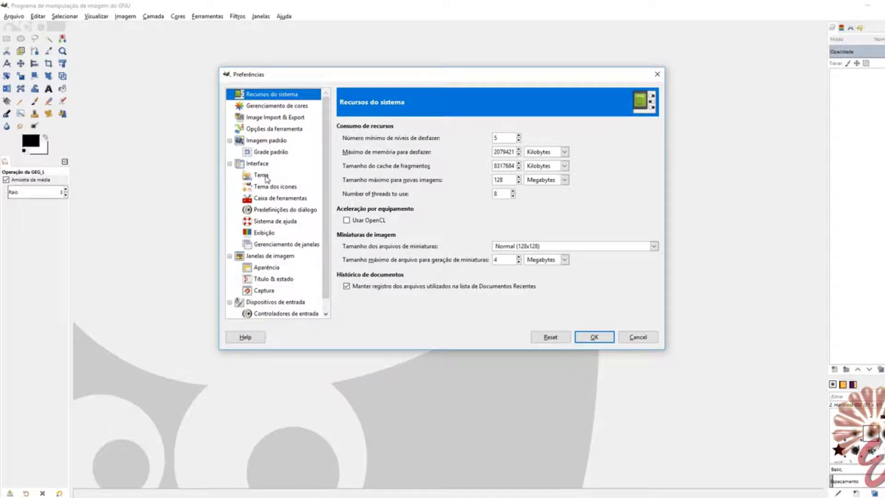
pyautogui.click(262, 176)
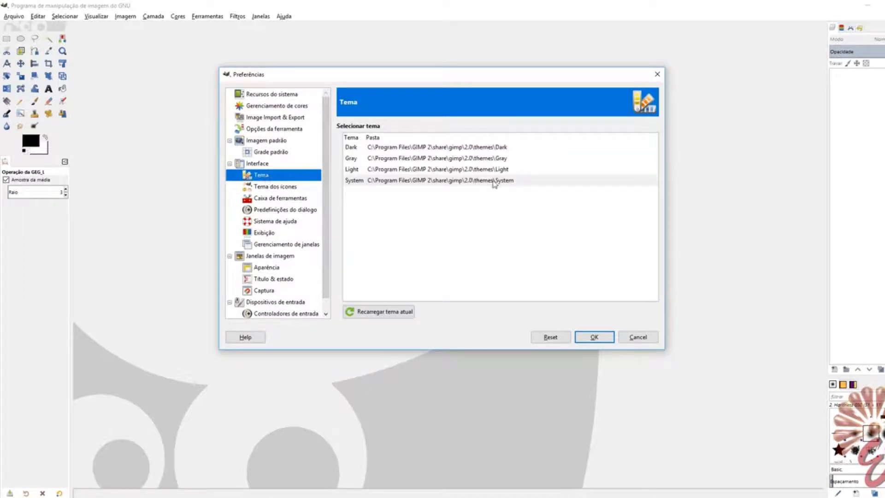
pyautogui.click(503, 149)
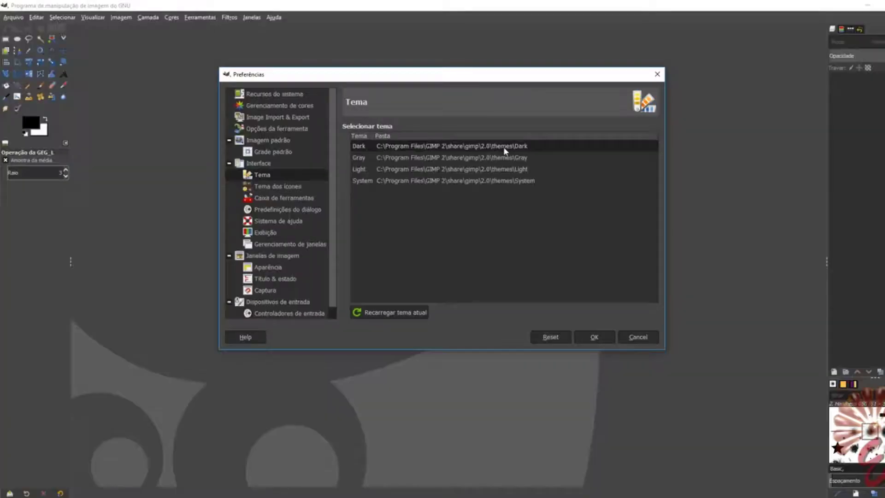
pyautogui.click(503, 182)
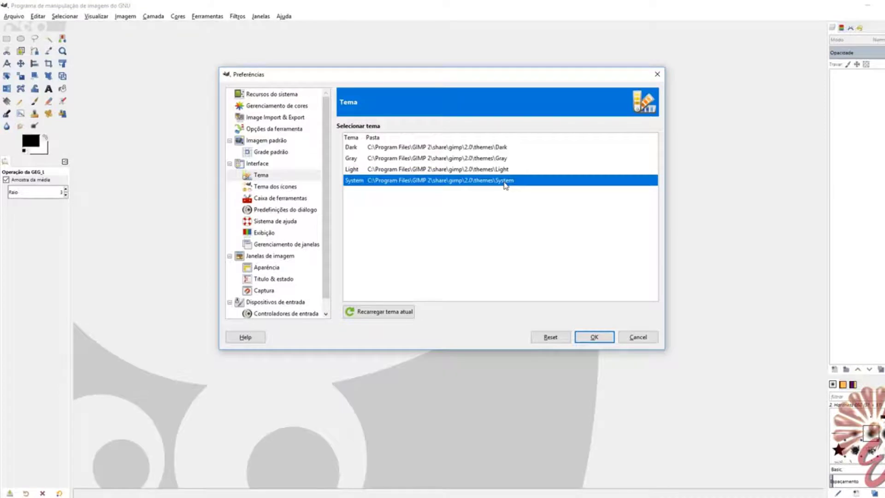
pyautogui.click(277, 188)
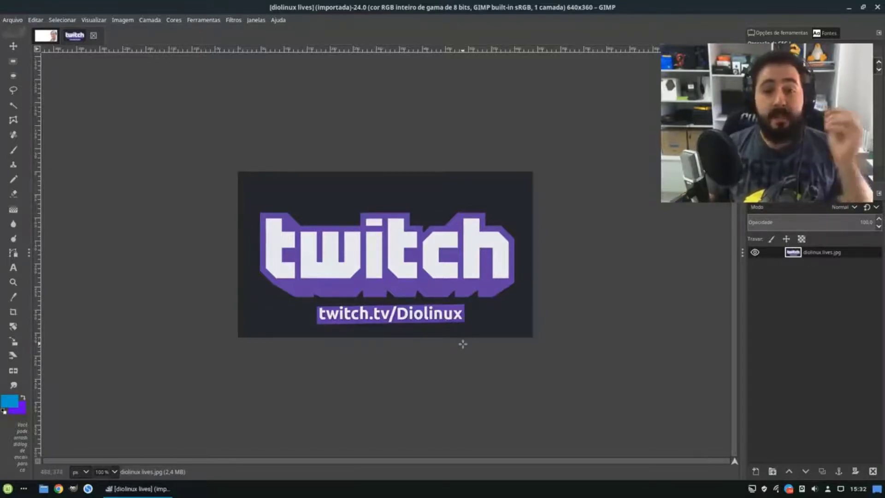
# - Examine the WH-Linus-Torvalds.png photo and its white background at several magnifications
pyautogui.click(46, 39)
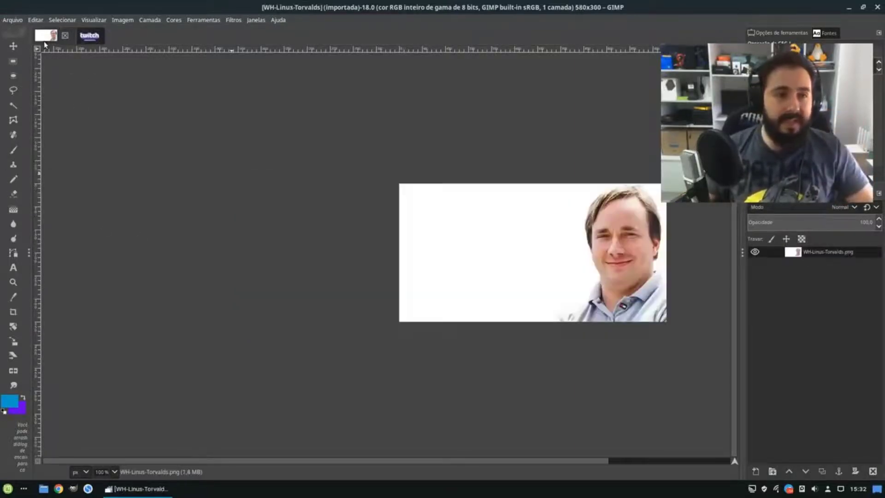
pyautogui.keyDown('ctrl'); pyautogui.scroll(-2, 686, 258); pyautogui.keyUp('ctrl')
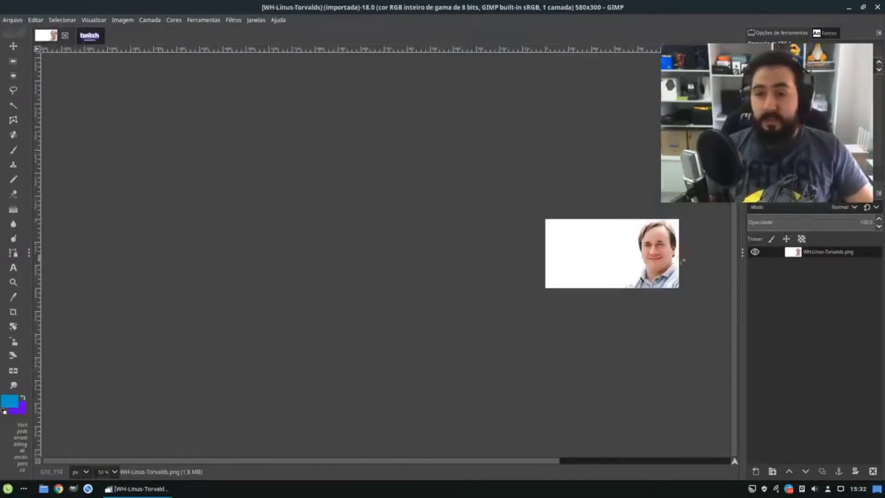
pyautogui.keyDown('ctrl'); pyautogui.scroll(4, 685, 260); pyautogui.keyUp('ctrl')
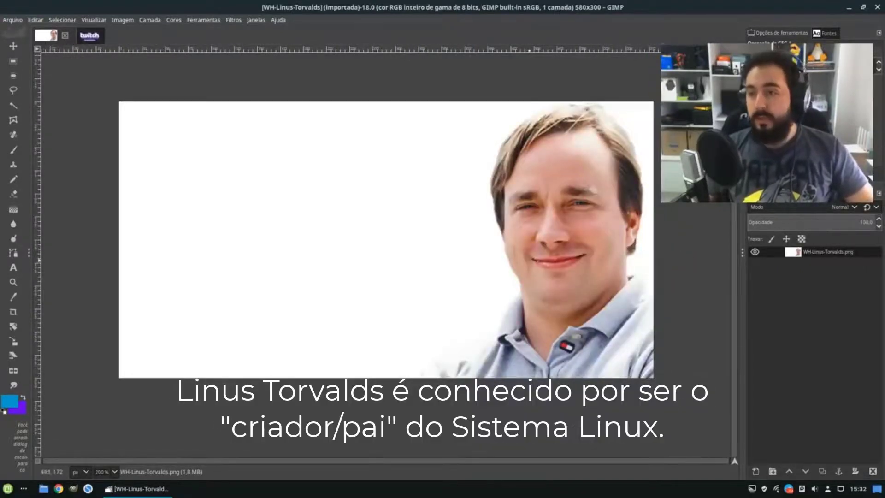
pyautogui.keyDown('ctrl'); pyautogui.scroll(-2, 591, 253); pyautogui.keyUp('ctrl')
pyautogui.keyDown('ctrl'); pyautogui.scroll(1, 592, 240); pyautogui.keyUp('ctrl')
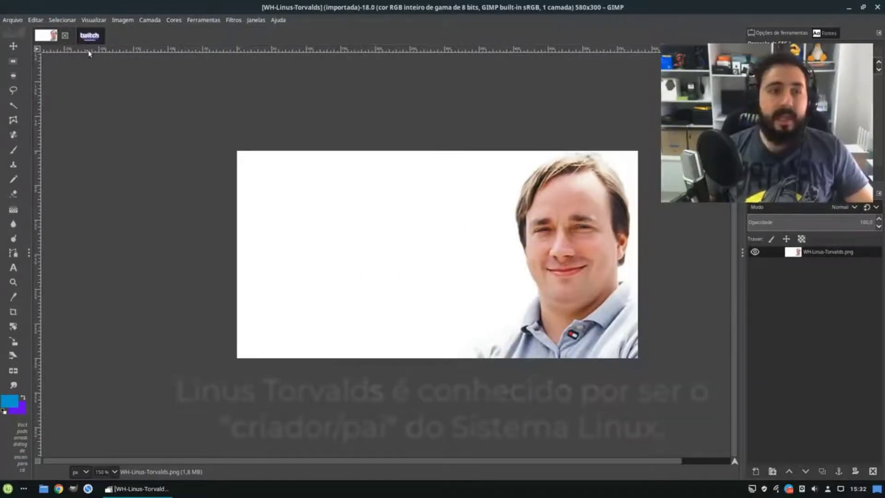
# - Start Color to Alpha on the twitch logo image and pick its dark background as the colour to make transparent
pyautogui.click(90, 36)
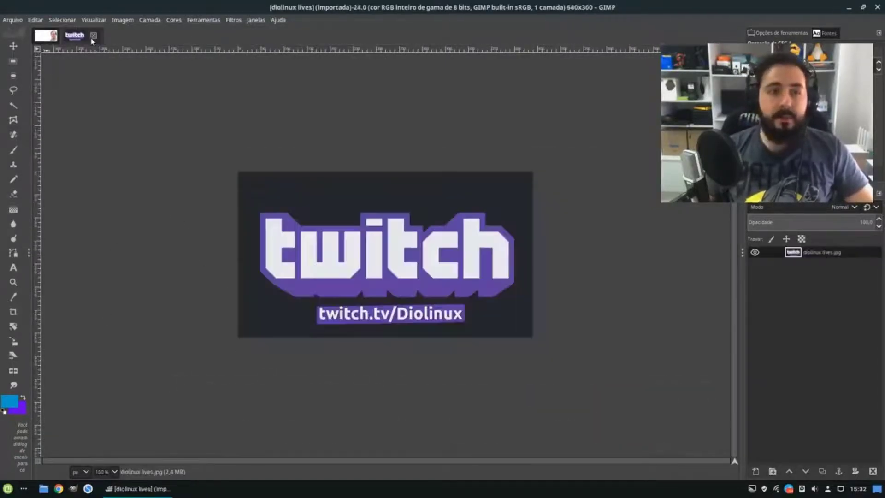
pyautogui.click(153, 21)
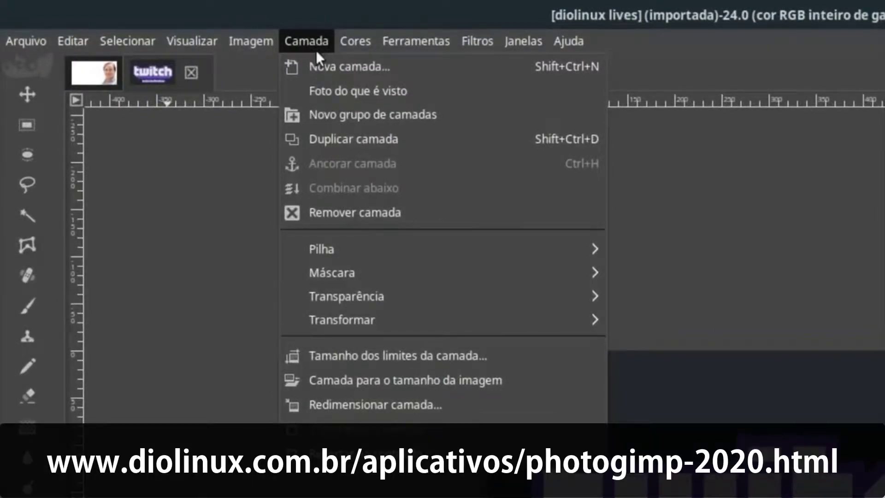
pyautogui.moveTo(387, 297)
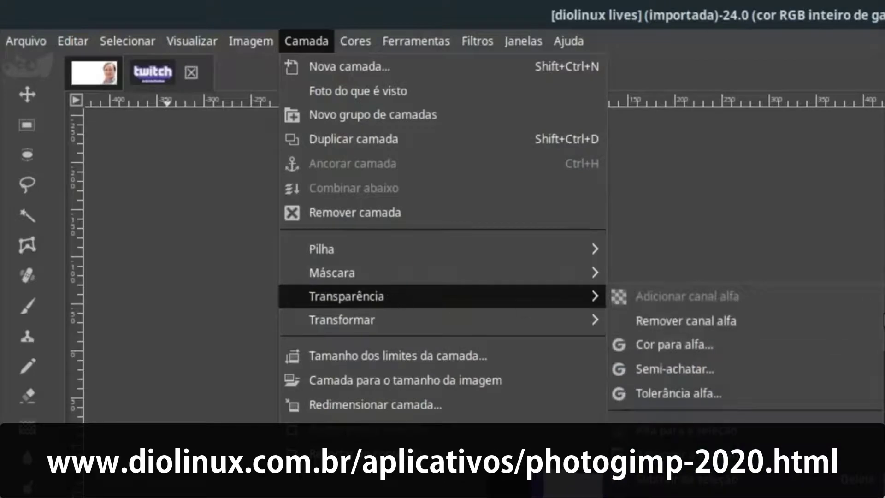
pyautogui.click(761, 353)
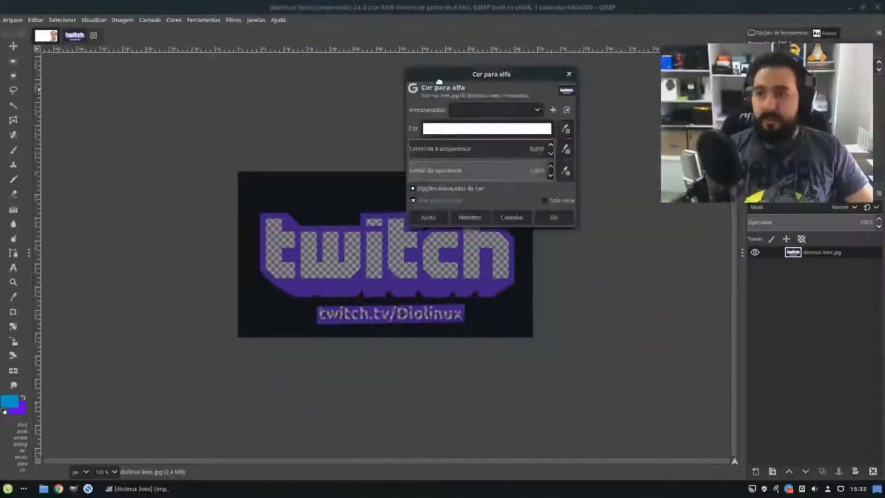
pyautogui.moveTo(484, 74); pyautogui.dragTo(127, 68)
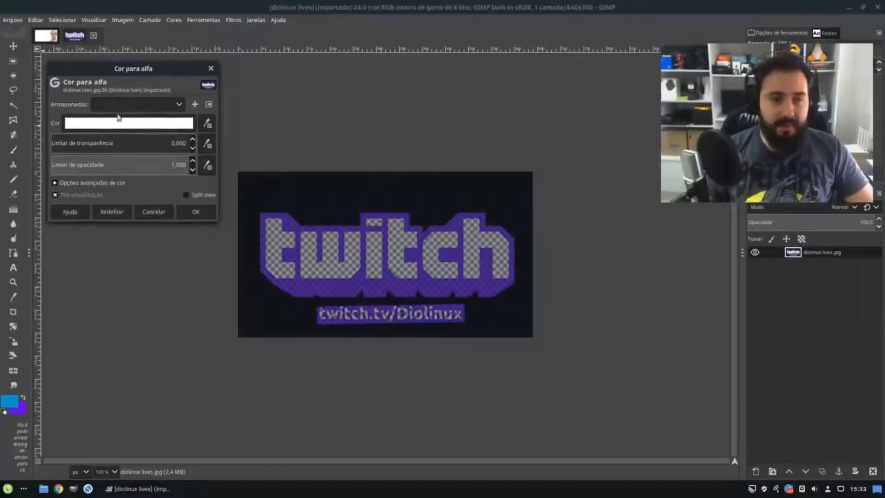
pyautogui.click(205, 131)
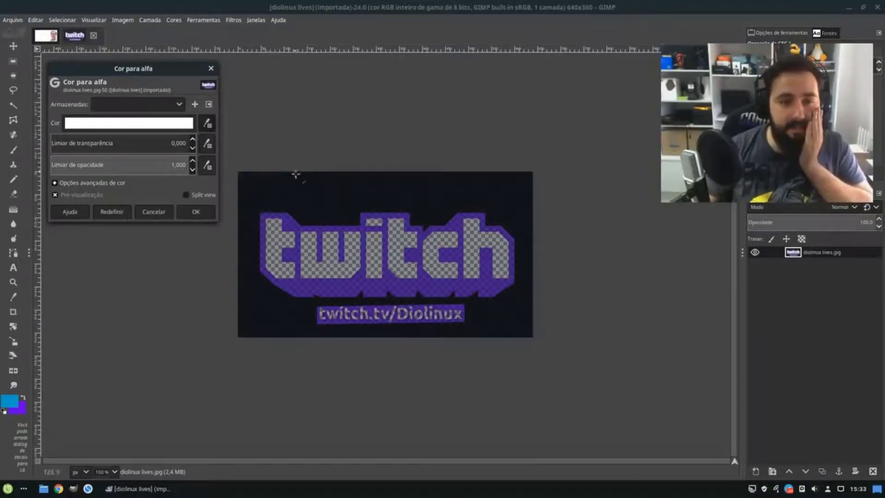
pyautogui.click(302, 193)
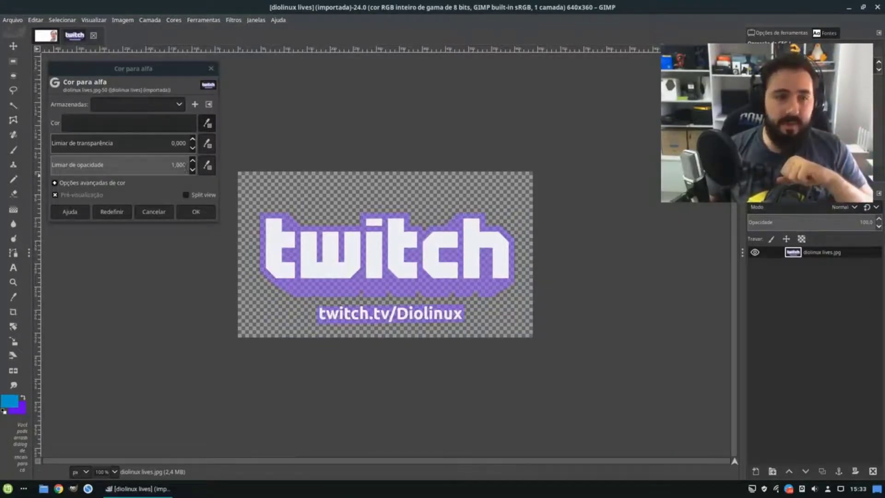
# - Set the opacity threshold to 0.370 and the transparency threshold to 0.110, compare in split view, and apply Color to Alpha
pyautogui.moveTo(179, 164); pyautogui.dragTo(102, 169)
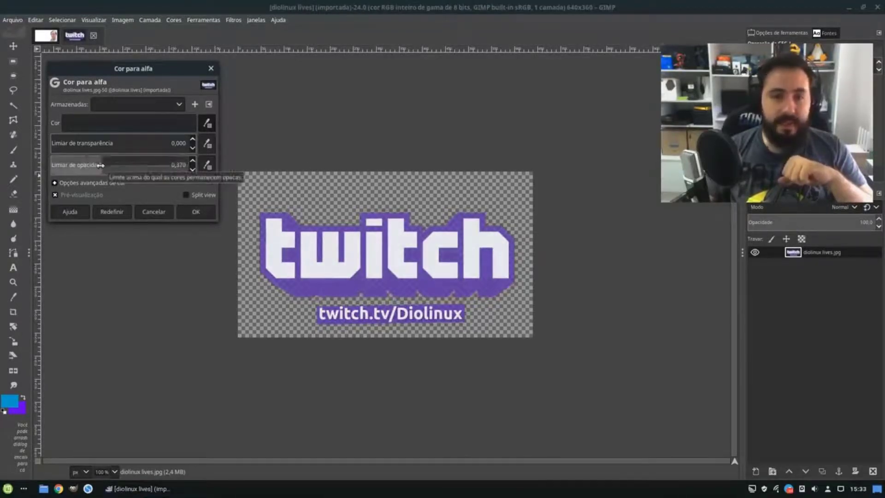
pyautogui.moveTo(67, 144)
pyautogui.mouseDown()
pyautogui.moveTo(170, 142)
pyautogui.moveTo(54, 141)
pyautogui.moveTo(86, 142)
pyautogui.moveTo(64, 143)
pyautogui.mouseUp()
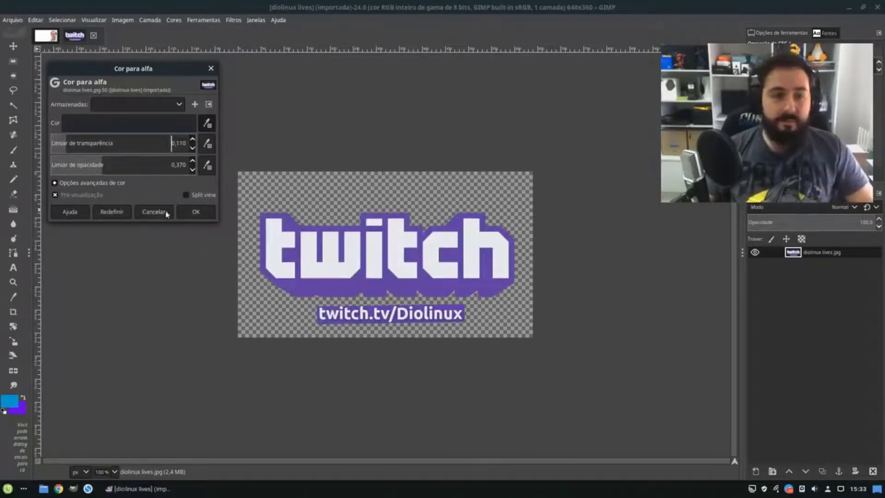
pyautogui.click(186, 195)
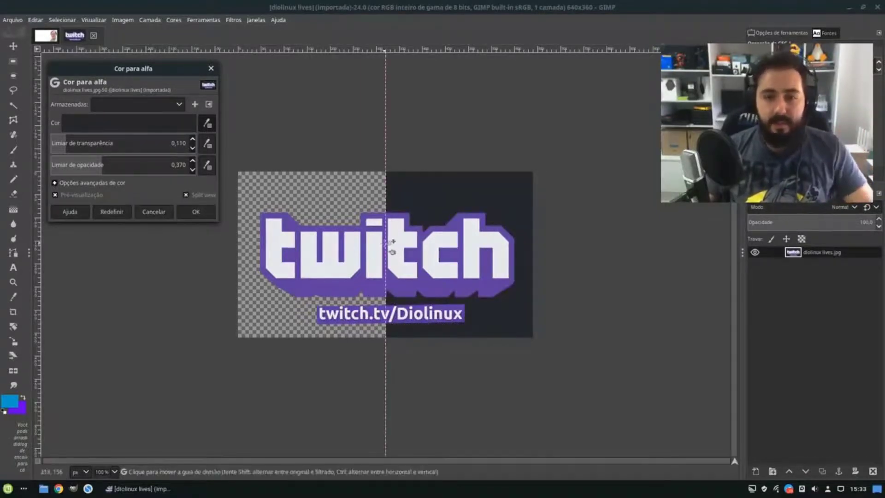
pyautogui.moveTo(389, 242)
pyautogui.mouseDown()
pyautogui.moveTo(272, 242)
pyautogui.moveTo(454, 241)
pyautogui.moveTo(383, 242)
pyautogui.mouseUp()
pyautogui.click(186, 195)
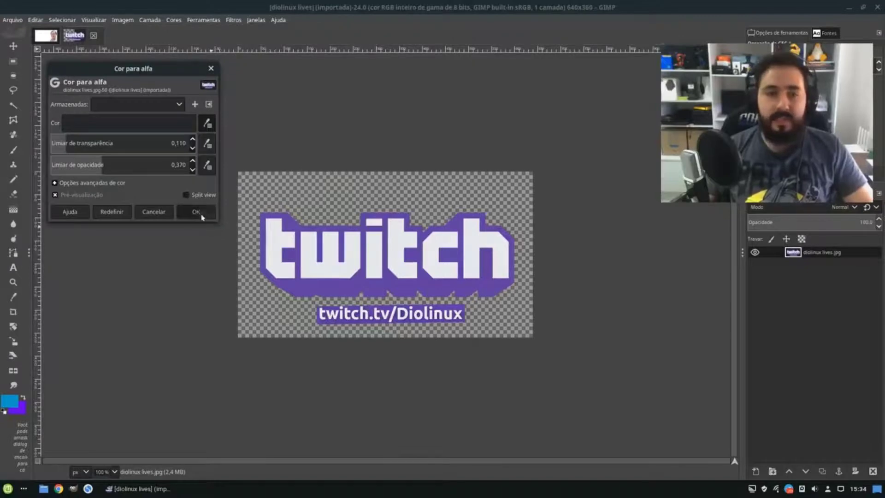
pyautogui.click(196, 212)
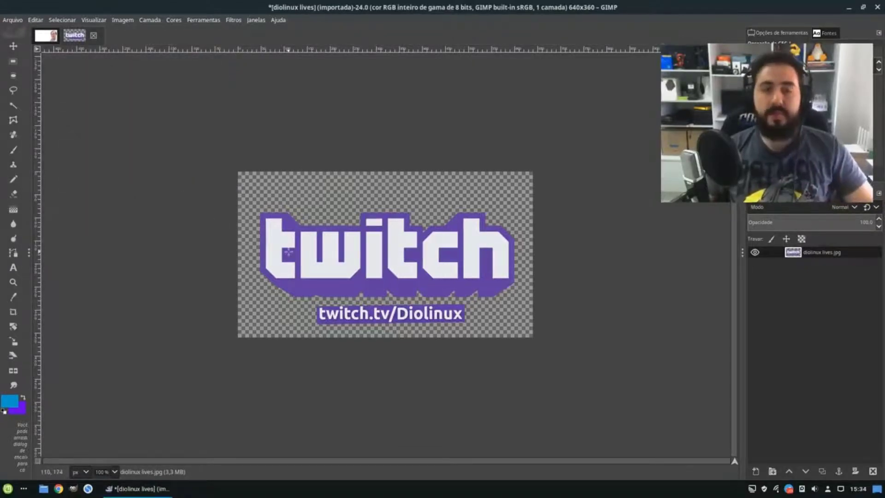
# - Switch to the WH-Linus-Torvalds.png photo and locate the Color to Alpha command among the layer transparency options
pyautogui.click(46, 35)
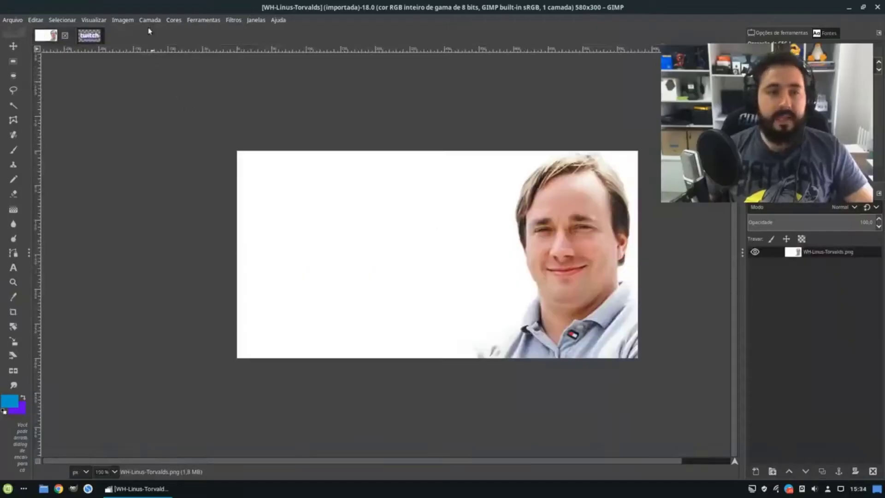
pyautogui.click(150, 19)
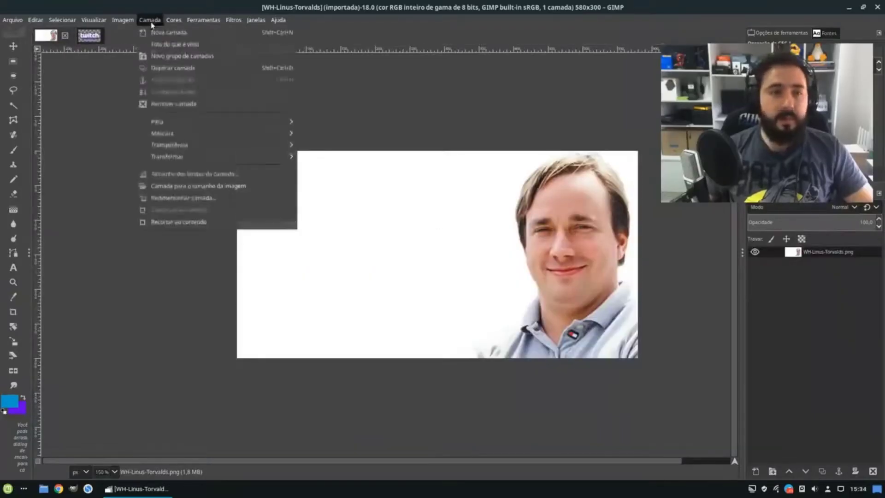
pyautogui.moveTo(222, 147)
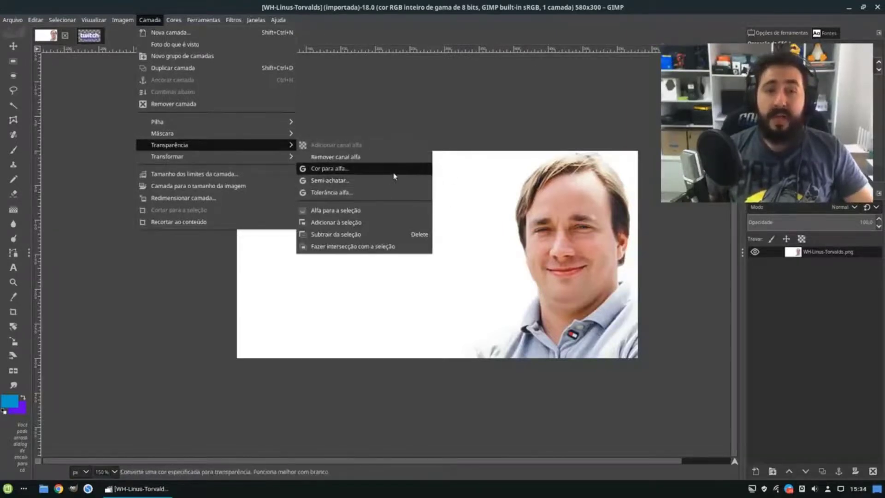
pyautogui.click(691, 235)
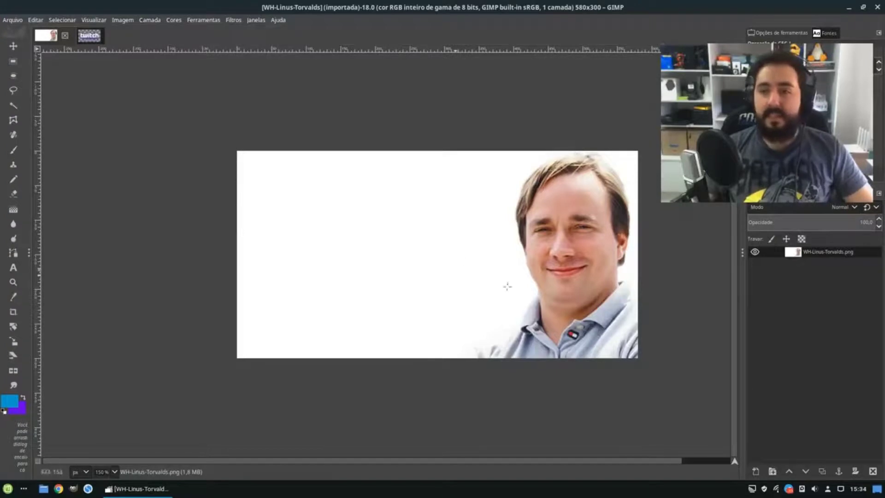
# - Apply Color to Alpha to the WH-Linus-Torvalds.png layer with white as the colour and both the transparency and opacity thresholds at 0.000
pyautogui.rightClick(791, 255)
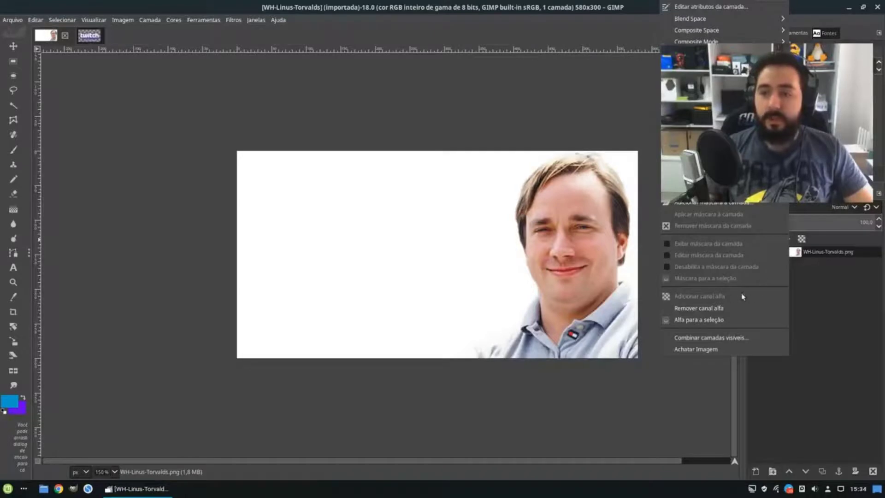
pyautogui.click(831, 290)
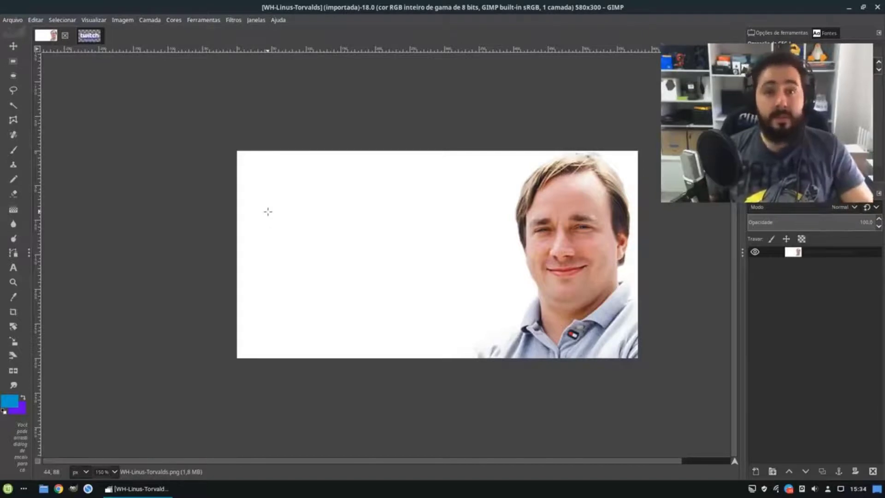
pyautogui.click(150, 20)
pyautogui.moveTo(281, 144)
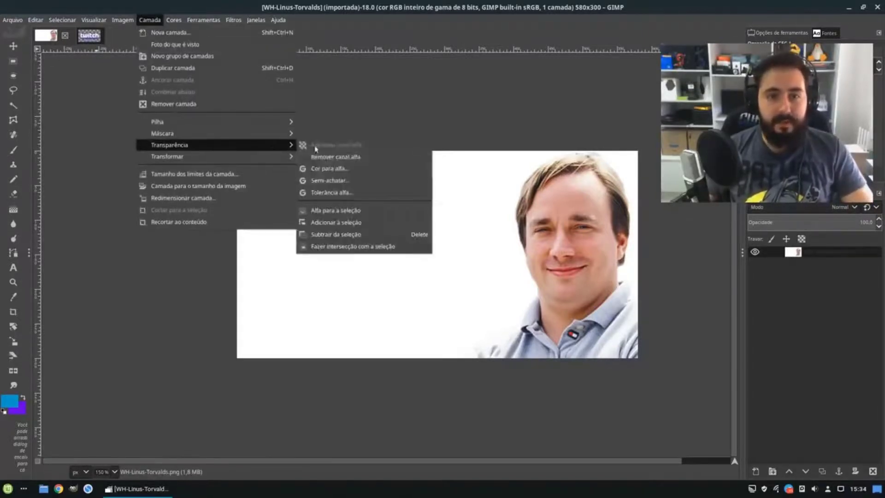
pyautogui.click(367, 171)
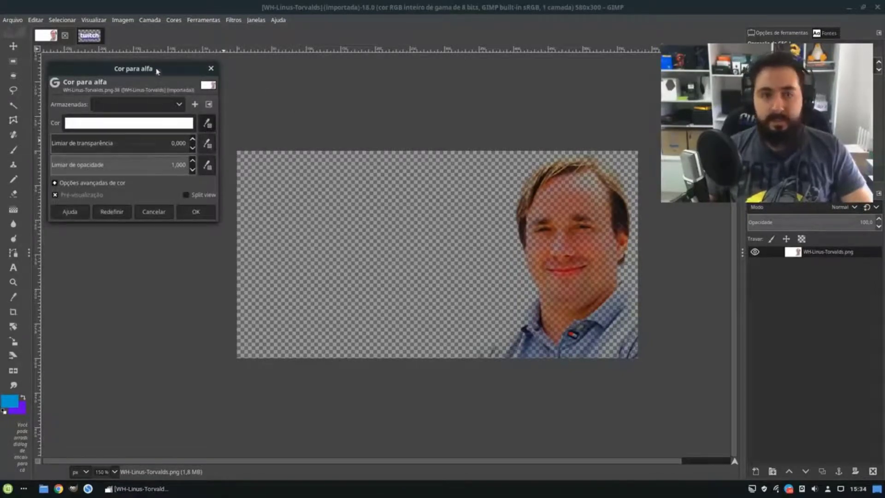
pyautogui.moveTo(158, 71); pyautogui.dragTo(154, 210)
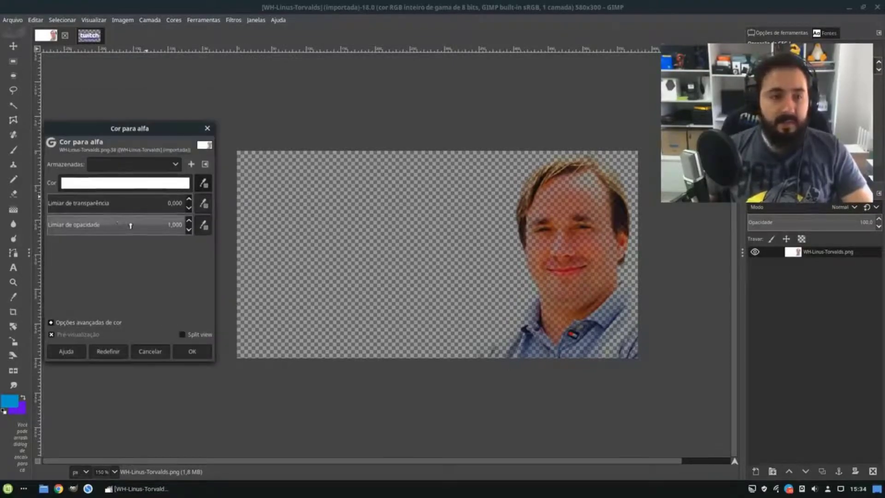
pyautogui.moveTo(106, 226); pyautogui.dragTo(37, 205)
pyautogui.moveTo(57, 221); pyautogui.dragTo(30, 222)
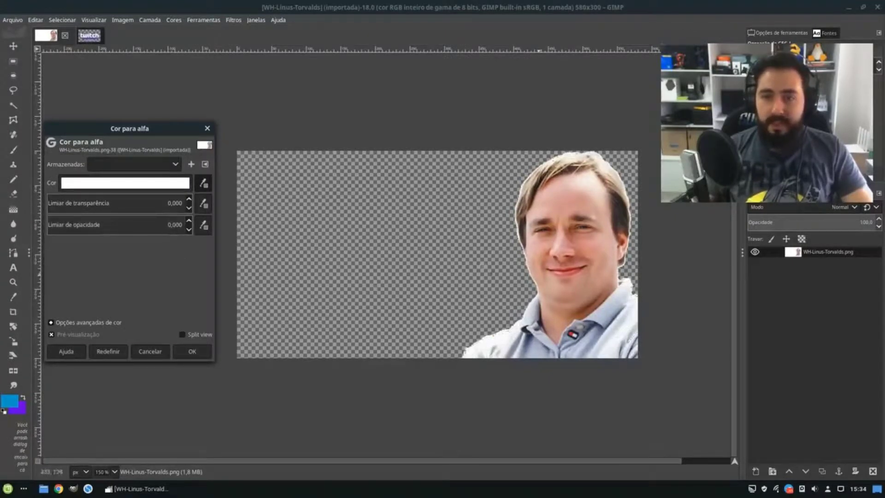
pyautogui.moveTo(151, 131); pyautogui.dragTo(219, 84)
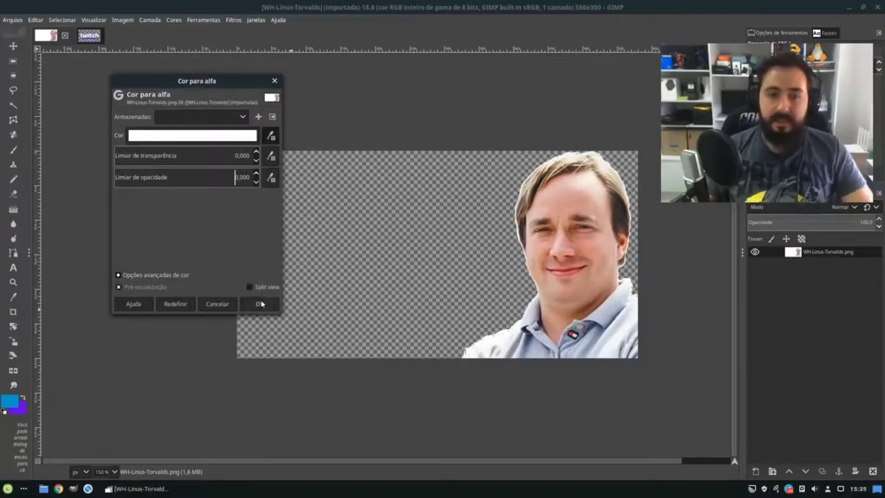
pyautogui.click(260, 303)
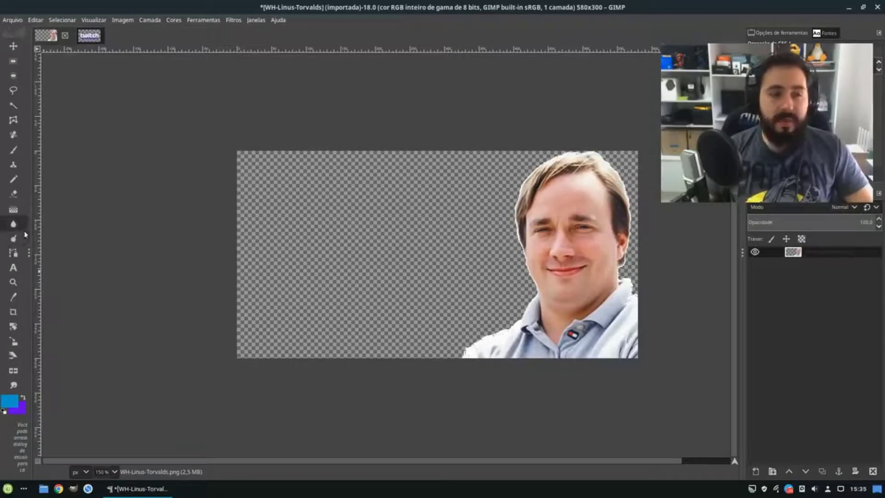
# - Check the shoulder edge of the cut-out up close and undo Color to Alpha
pyautogui.scroll(2, 511, 332)
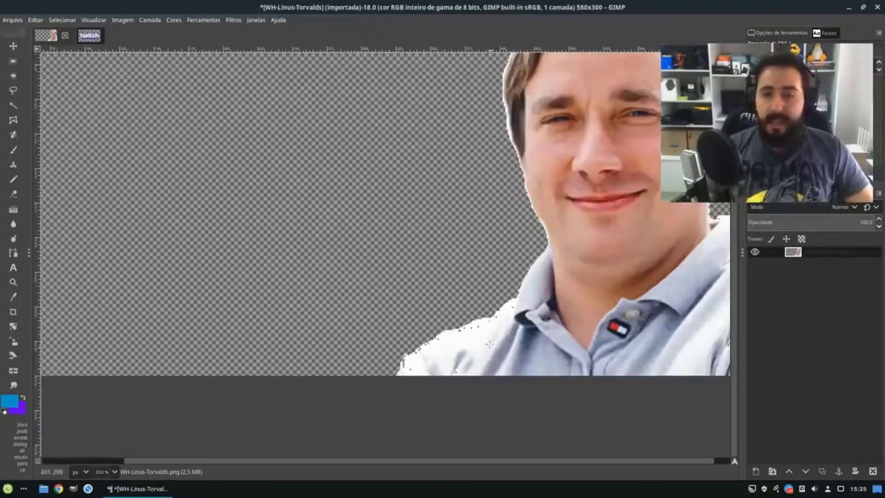
pyautogui.scroll(-1, 489, 344)
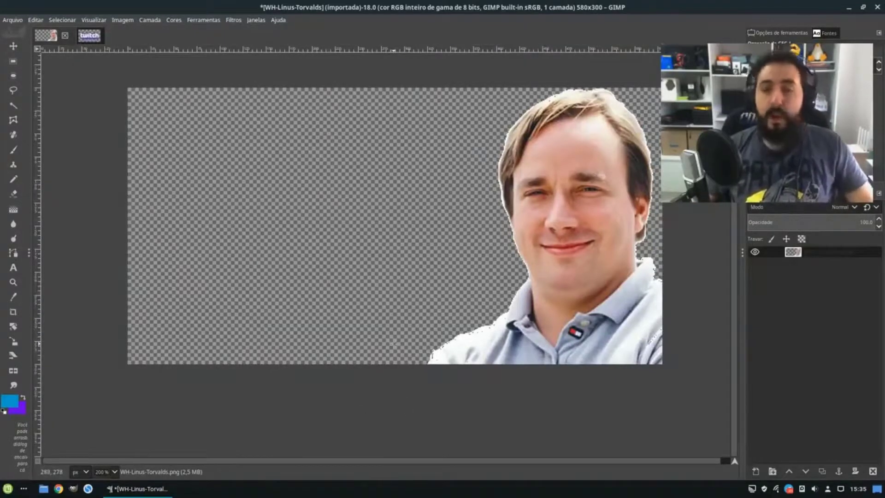
pyautogui.hotkey('ctrl', 'z')
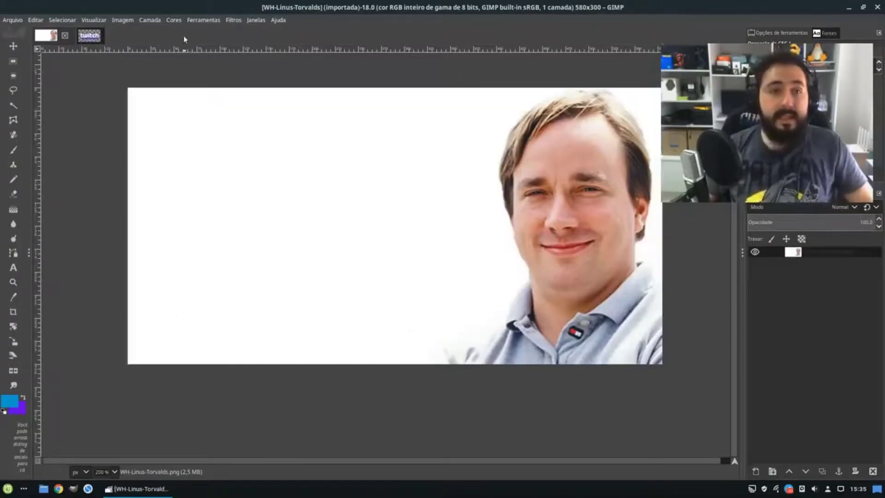
pyautogui.click(174, 20)
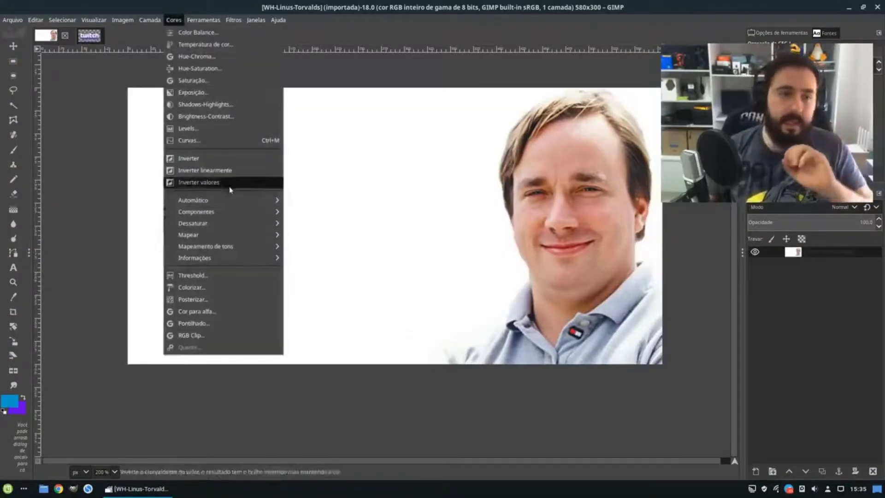
pyautogui.click(214, 141)
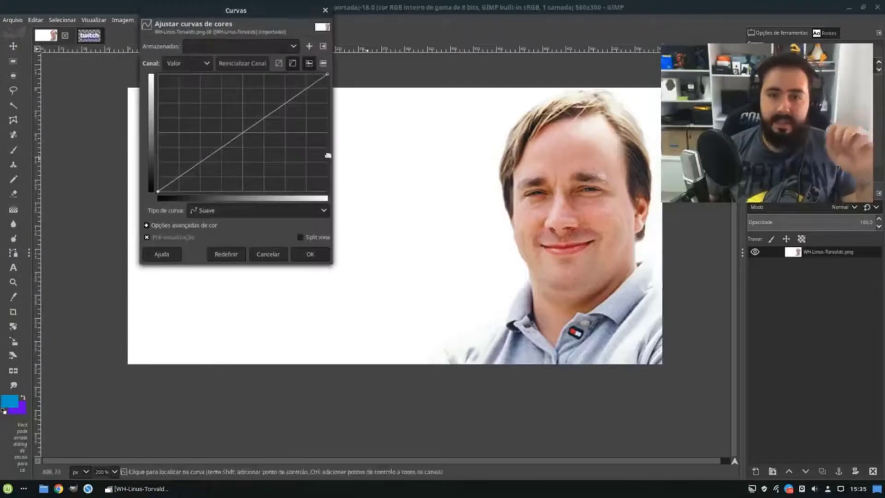
pyautogui.moveTo(236, 137); pyautogui.dragTo(331, 158)
pyautogui.moveTo(263, 151); pyautogui.dragTo(319, 185)
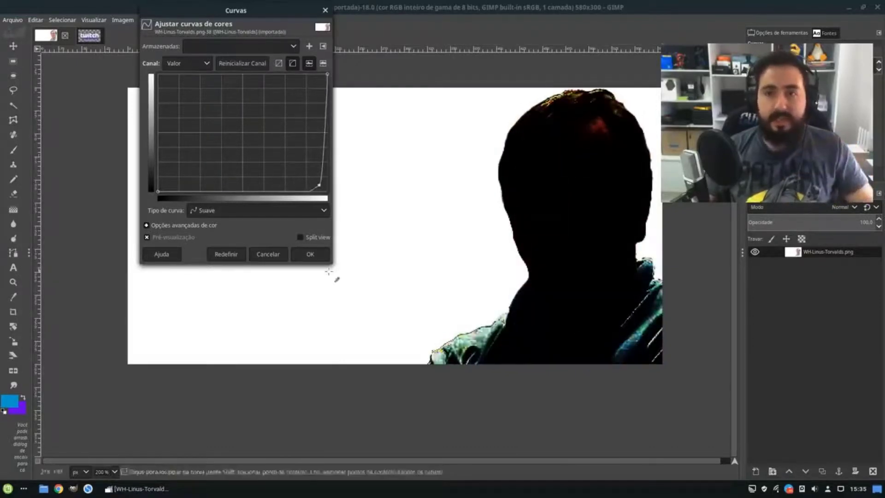
# - Duplicate the photo layer and darken the copy with Curves, pulling the Value curve down to black except at the brightest highlights
pyautogui.rightClick(816, 256)
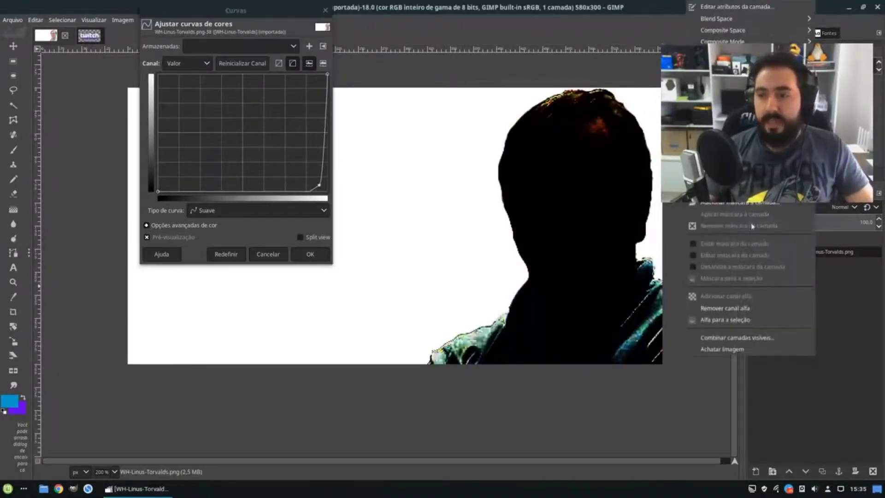
pyautogui.click(733, 106)
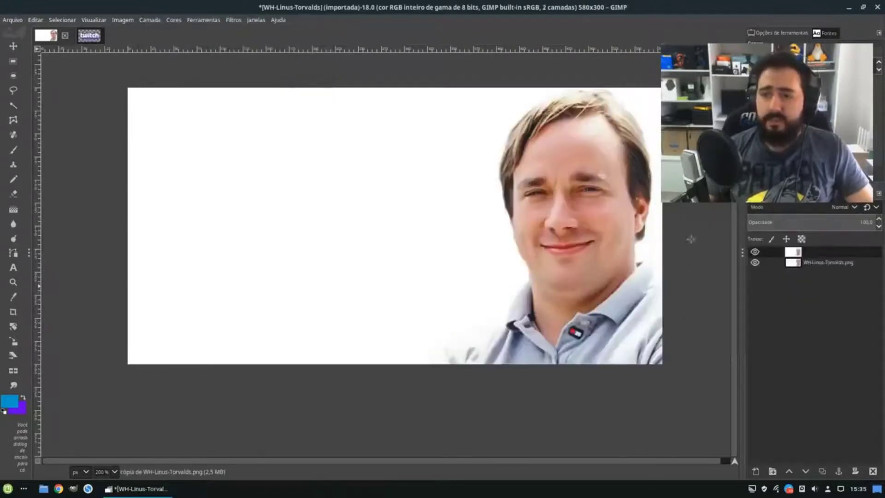
pyautogui.click(233, 20)
pyautogui.moveTo(216, 21)
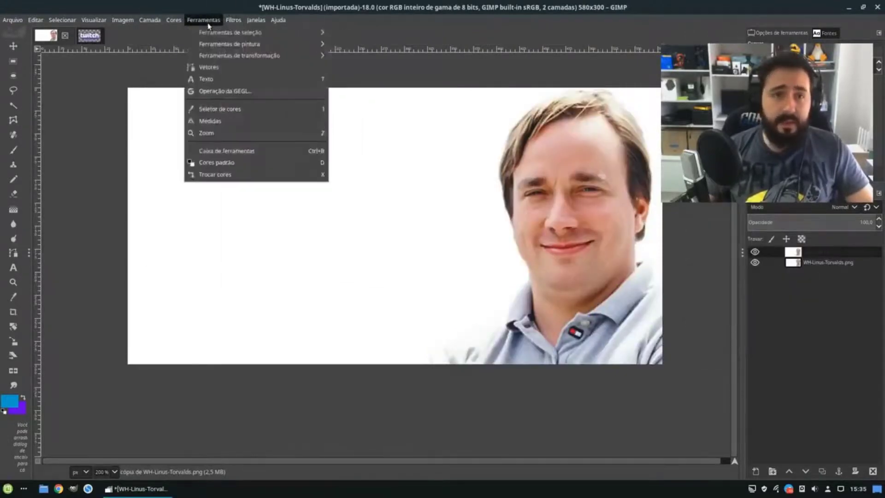
pyautogui.moveTo(179, 22)
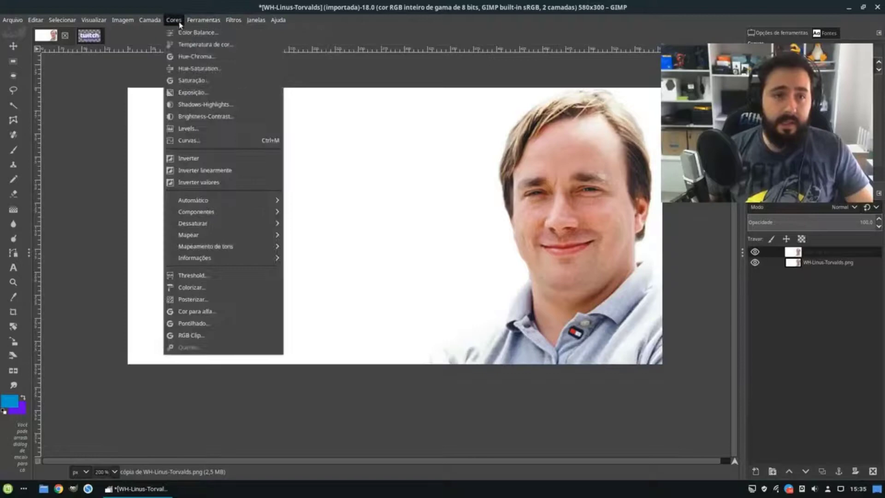
pyautogui.click(205, 140)
pyautogui.moveTo(249, 133); pyautogui.dragTo(320, 183)
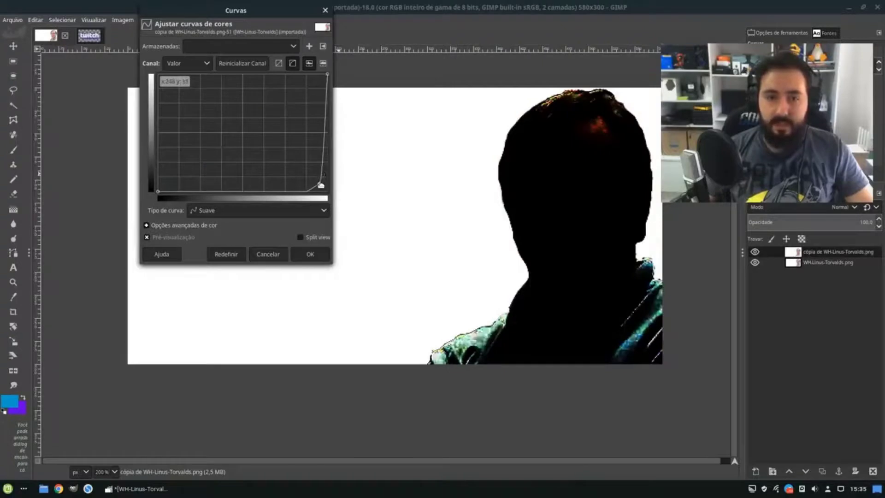
pyautogui.moveTo(320, 183)
pyautogui.mouseDown()
pyautogui.moveTo(258, 199)
pyautogui.moveTo(198, 192)
pyautogui.moveTo(307, 193)
pyautogui.mouseUp()
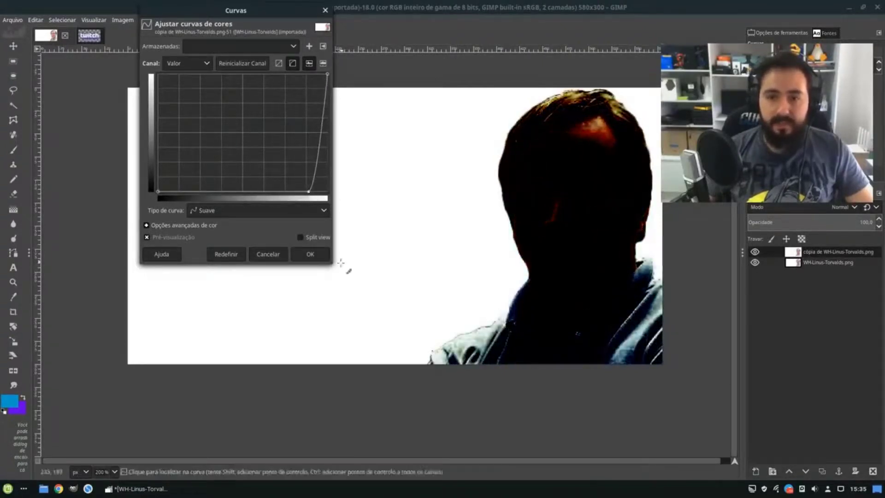
pyautogui.click(321, 254)
# - Make white transparent on the darkened copy with Color to Alpha, transparency threshold 0.000 and opacity threshold 1.000, and hide the original layer
pyautogui.click(174, 20)
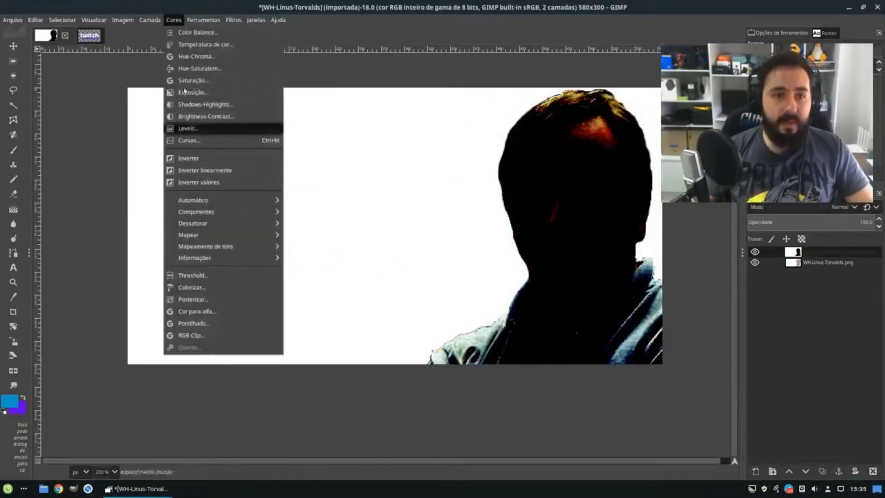
pyautogui.moveTo(150, 19)
pyautogui.moveTo(239, 147)
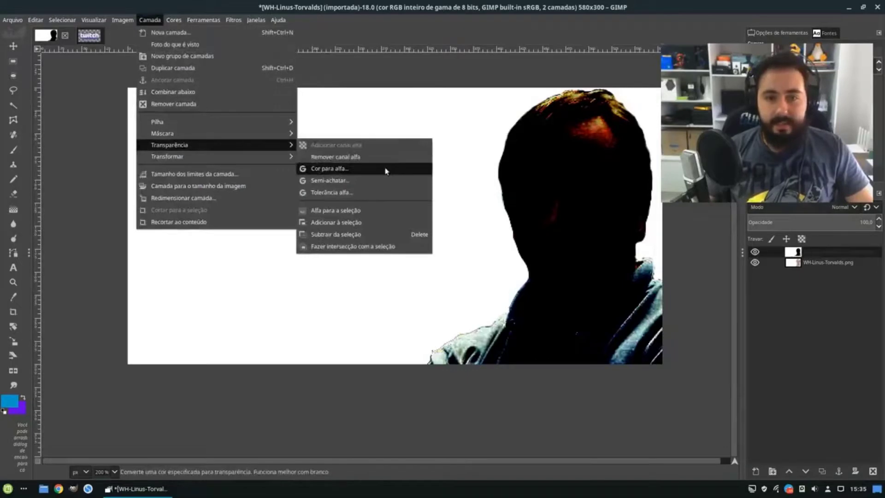
pyautogui.click(386, 171)
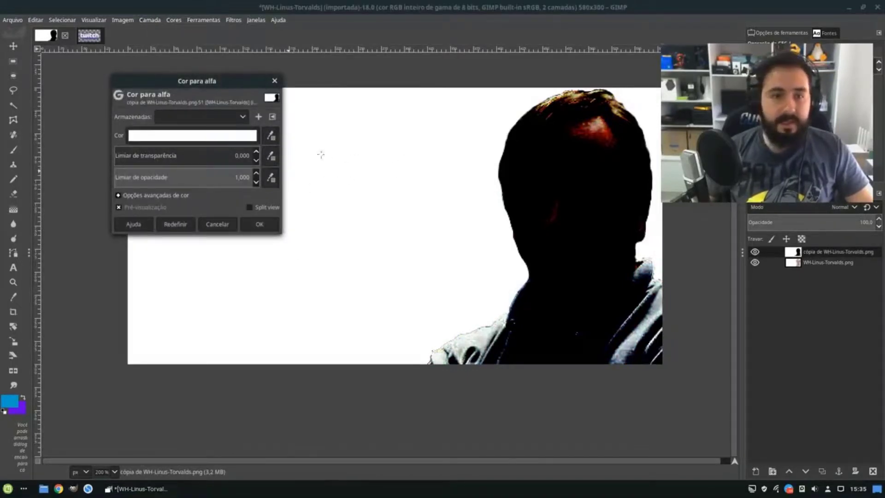
pyautogui.click(793, 266)
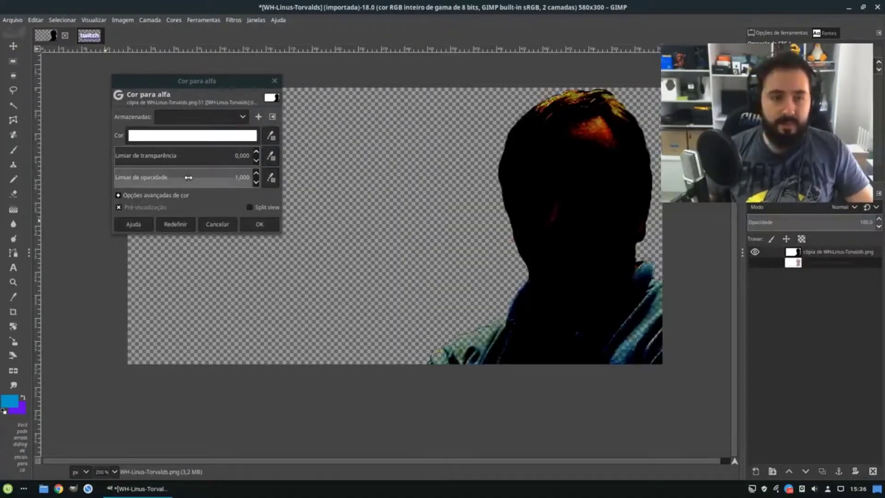
pyautogui.click(145, 179)
pyautogui.moveTo(143, 157); pyautogui.dragTo(111, 155)
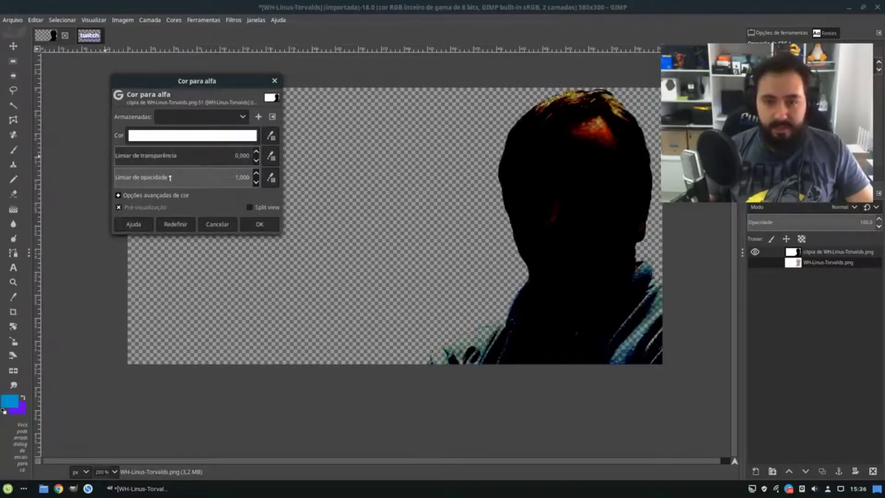
pyautogui.moveTo(217, 178); pyautogui.dragTo(257, 178)
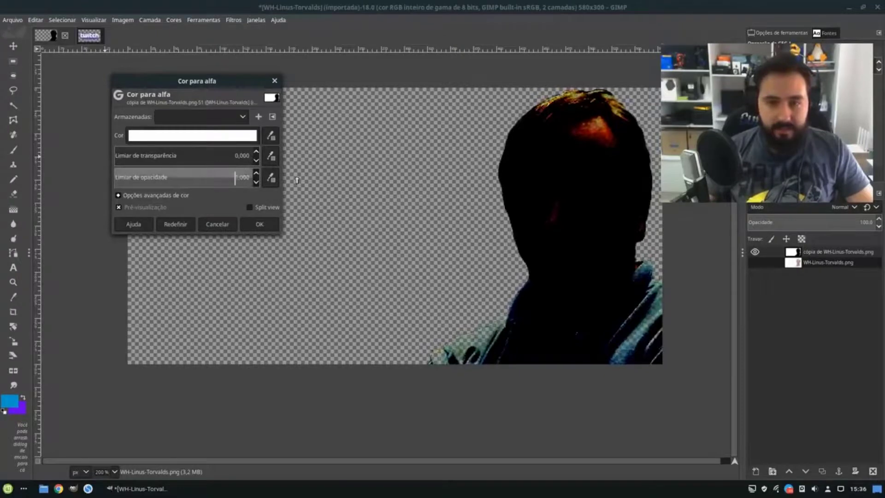
pyautogui.click(259, 224)
# - Blacken the silhouette further by lowering the Value curve in Curves, and turn the copy's alpha channel into a selection
pyautogui.click(174, 20)
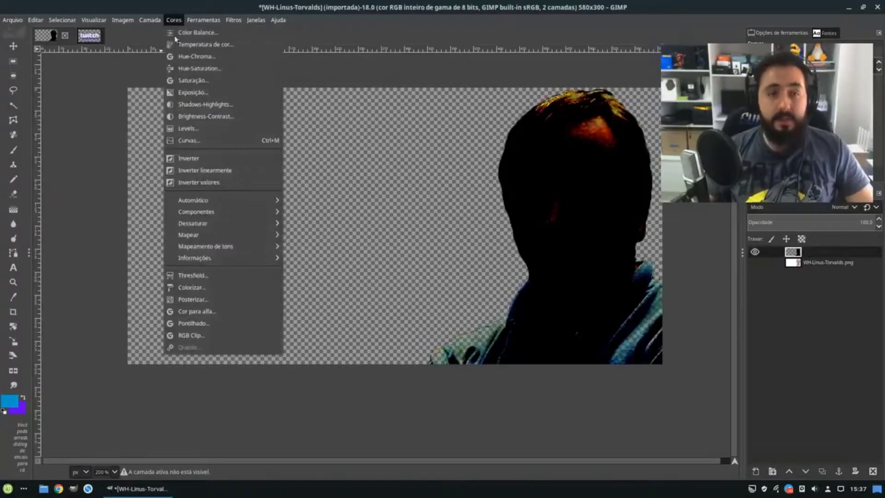
pyautogui.click(224, 144)
pyautogui.moveTo(240, 140); pyautogui.dragTo(310, 164)
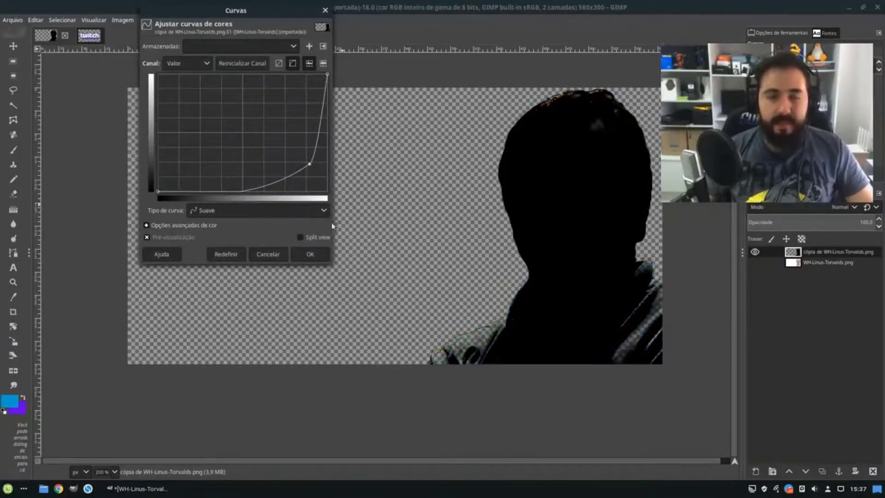
pyautogui.click(309, 254)
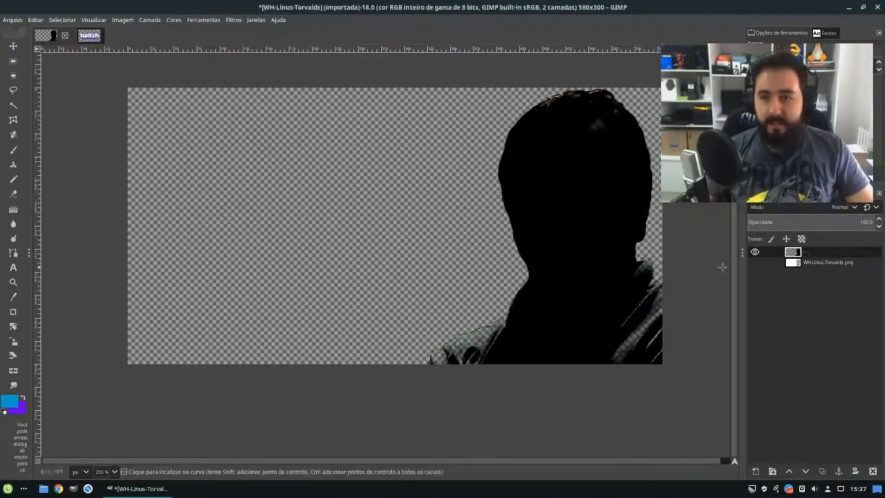
pyautogui.rightClick(815, 256)
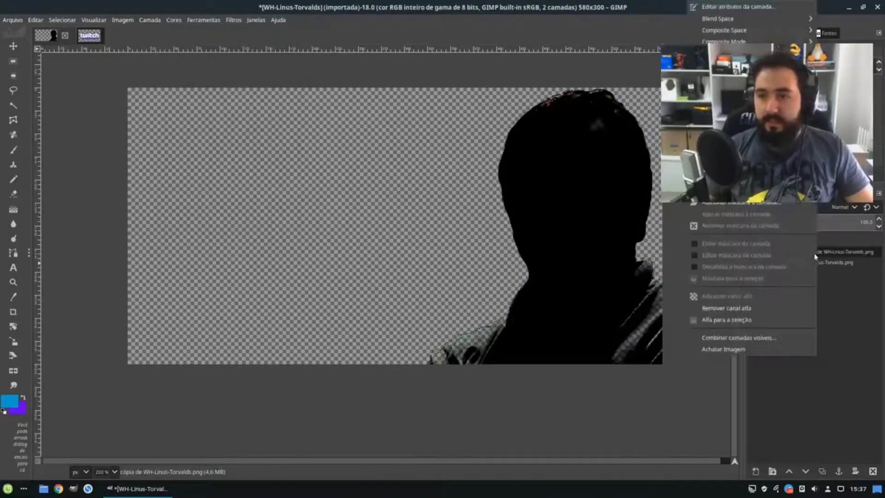
pyautogui.click(754, 325)
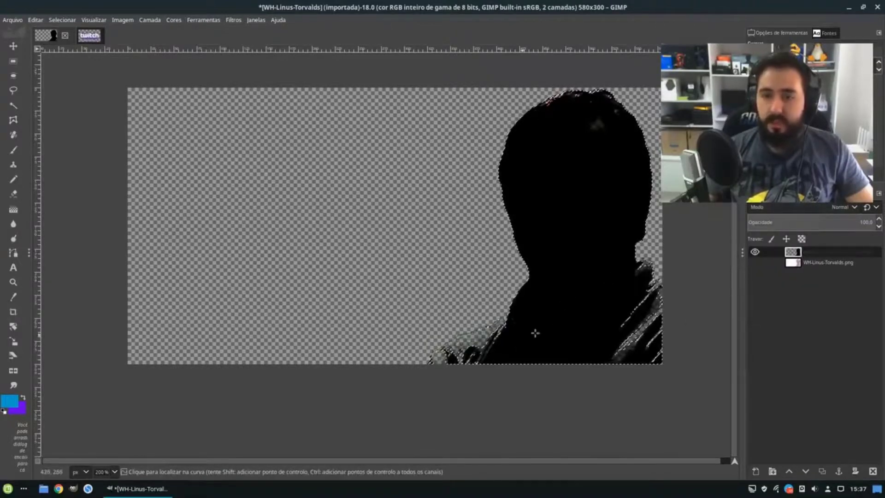
# - Choose the Paintbrush and set the foreground colour to black for retouching the silhouette's shoulder
pyautogui.scroll(3, 491, 353)
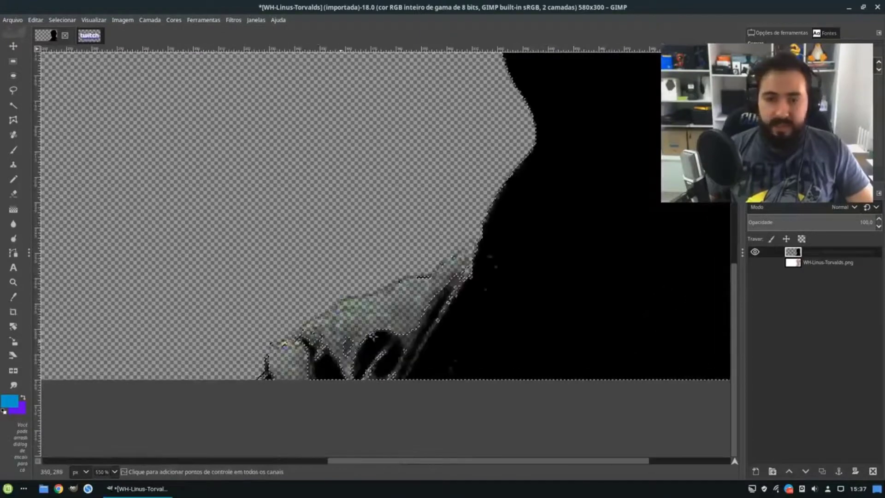
pyautogui.scroll(2, 325, 331)
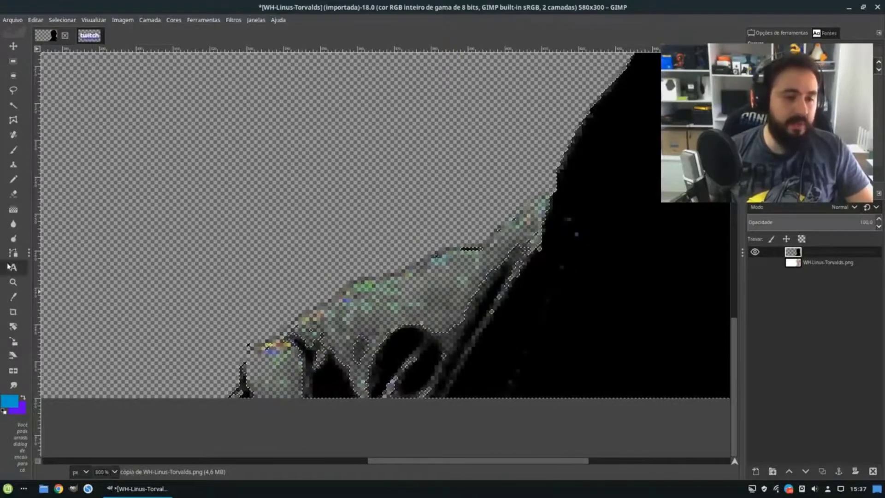
pyautogui.click(13, 149)
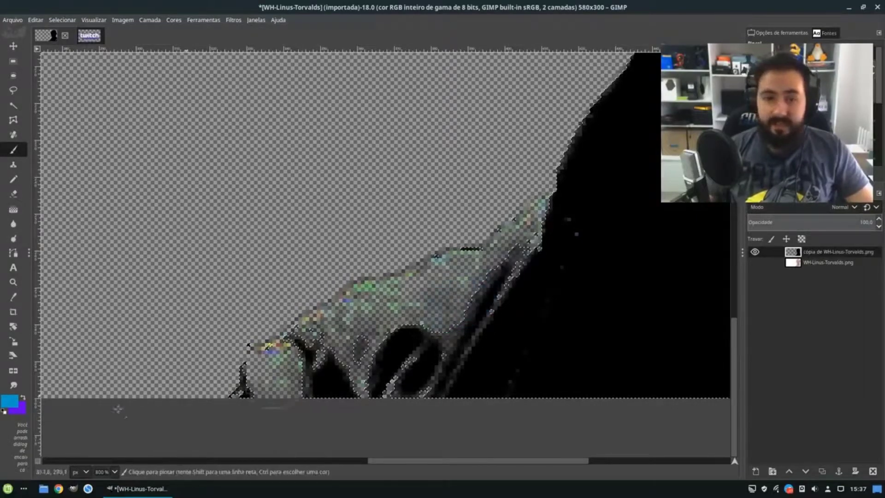
pyautogui.click(12, 401)
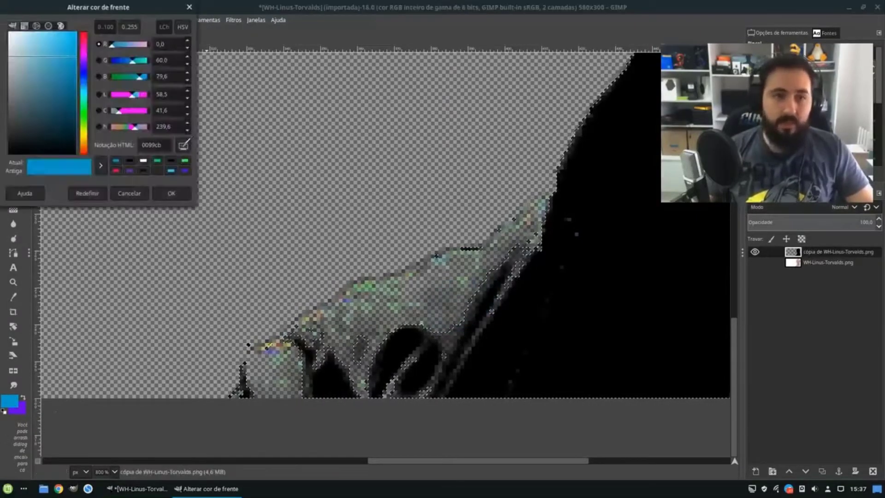
pyautogui.keyDown('ctrl'); pyautogui.click(632, 301); pyautogui.keyUp('ctrl')
pyautogui.click(171, 193)
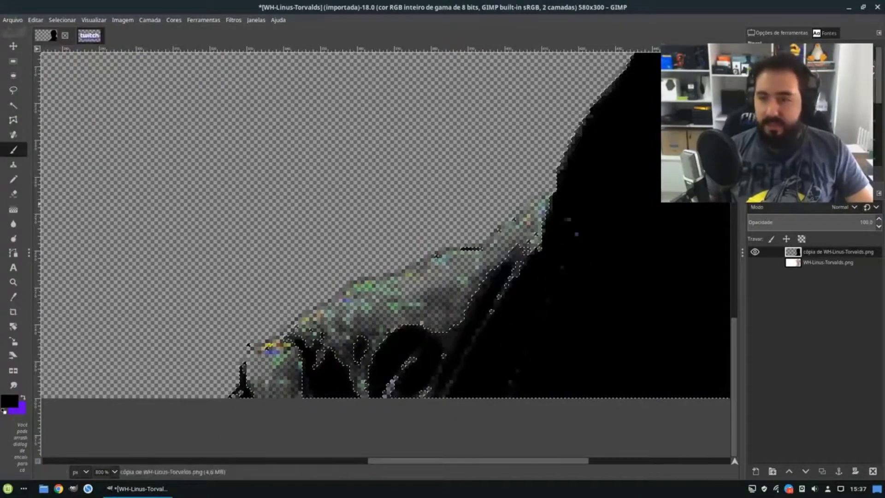
# - Clear the selection and paint the semi-transparent grey patches of the sloping shoulder solid black on the darkened copy
pyautogui.hotkey('ctrl', 'shift', 'a')
pyautogui.moveTo(456, 307); pyautogui.dragTo(440, 319)
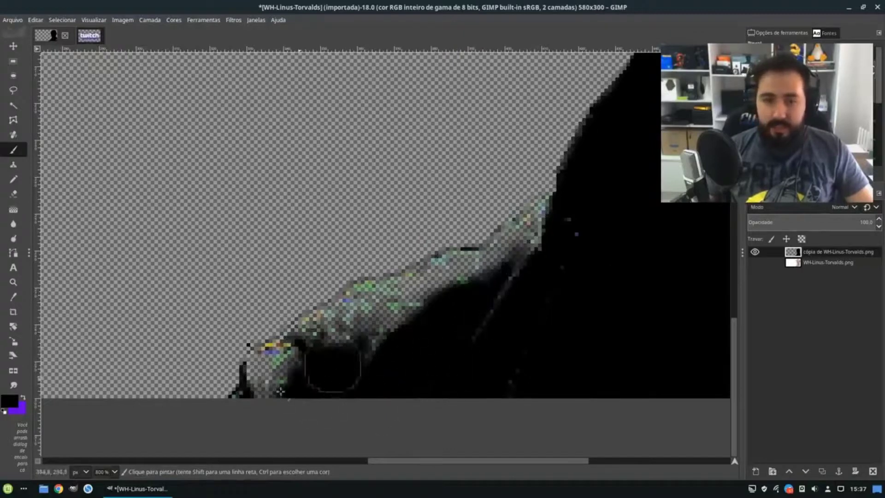
pyautogui.moveTo(357, 335)
pyautogui.mouseDown()
pyautogui.moveTo(435, 312)
pyautogui.moveTo(331, 342)
pyautogui.moveTo(291, 364)
pyautogui.moveTo(316, 338)
pyautogui.moveTo(399, 306)
pyautogui.moveTo(359, 306)
pyautogui.moveTo(256, 366)
pyautogui.moveTo(240, 399)
pyautogui.moveTo(345, 317)
pyautogui.moveTo(403, 289)
pyautogui.moveTo(474, 275)
pyautogui.moveTo(563, 217)
pyautogui.mouseUp()
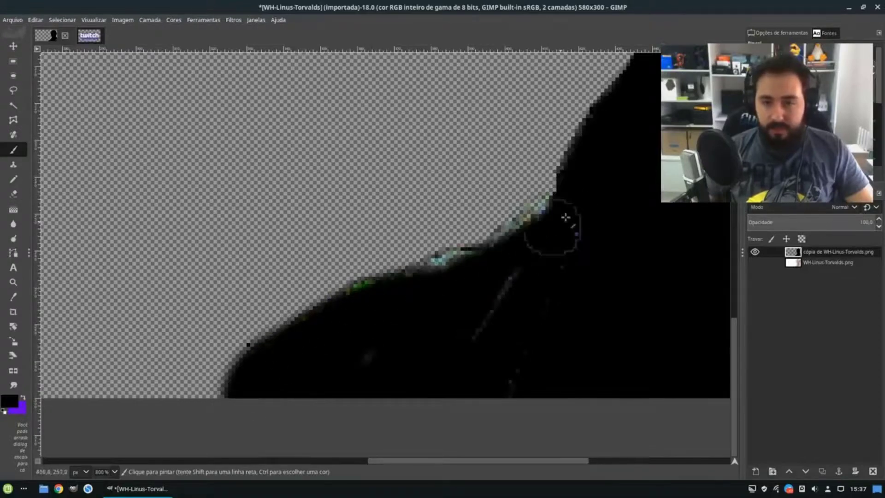
pyautogui.scroll(-1, 642, 203)
pyautogui.moveTo(613, 135)
pyautogui.mouseDown()
pyautogui.moveTo(506, 160)
pyautogui.moveTo(509, 145)
pyautogui.moveTo(540, 127)
pyautogui.moveTo(471, 161)
pyautogui.moveTo(554, 114)
pyautogui.moveTo(652, 107)
pyautogui.mouseUp()
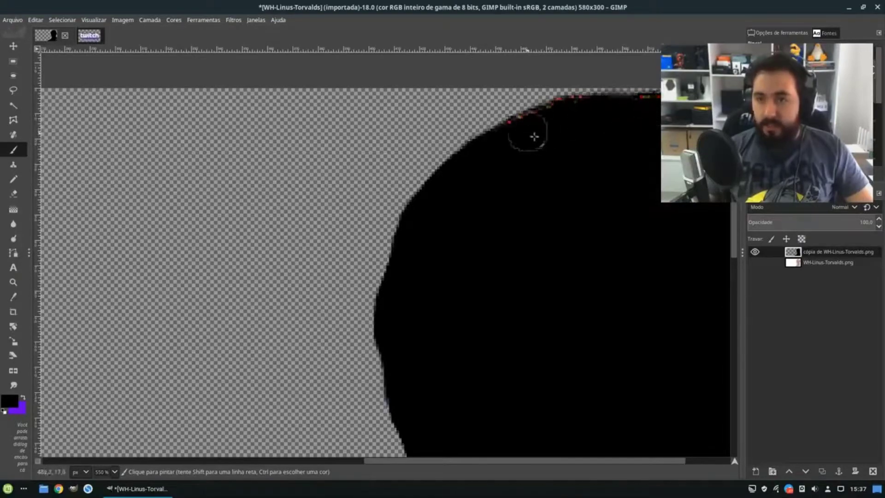
pyautogui.scroll(-3, 689, 233)
pyautogui.scroll(2, 703, 302)
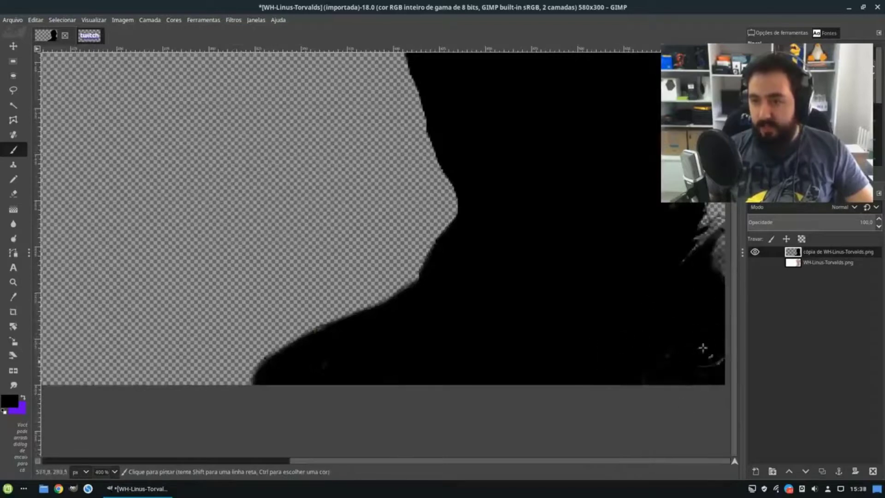
# - Paint the grey gaps in the collar and the shoulder by the image edge solid black to complete the silhouette
pyautogui.scroll(2, 699, 406)
pyautogui.scroll(-2, 699, 371)
pyautogui.scroll(4, 716, 412)
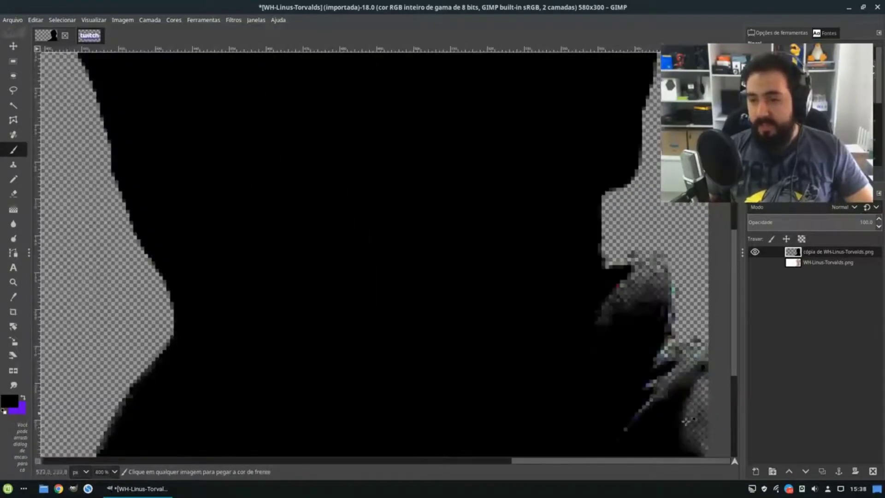
pyautogui.scroll(-5, 667, 375)
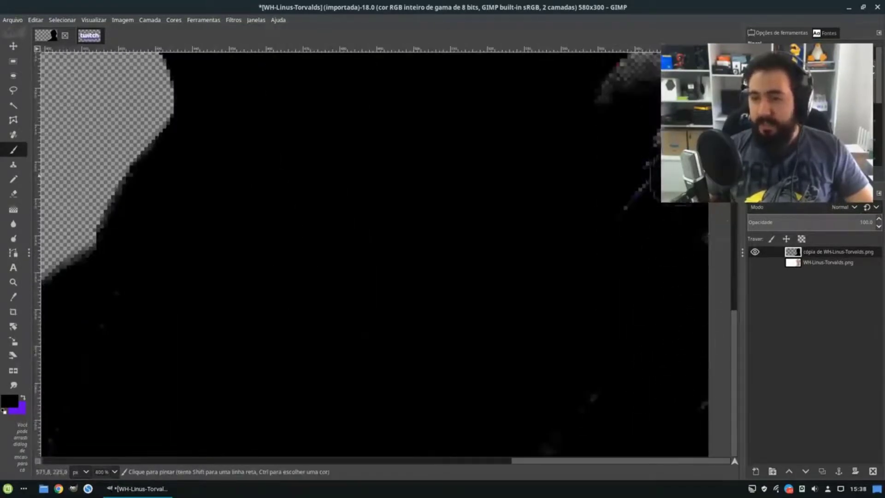
pyautogui.moveTo(679, 176)
pyautogui.mouseDown()
pyautogui.moveTo(590, 261)
pyautogui.moveTo(557, 411)
pyautogui.mouseUp()
pyautogui.scroll(3, 694, 409)
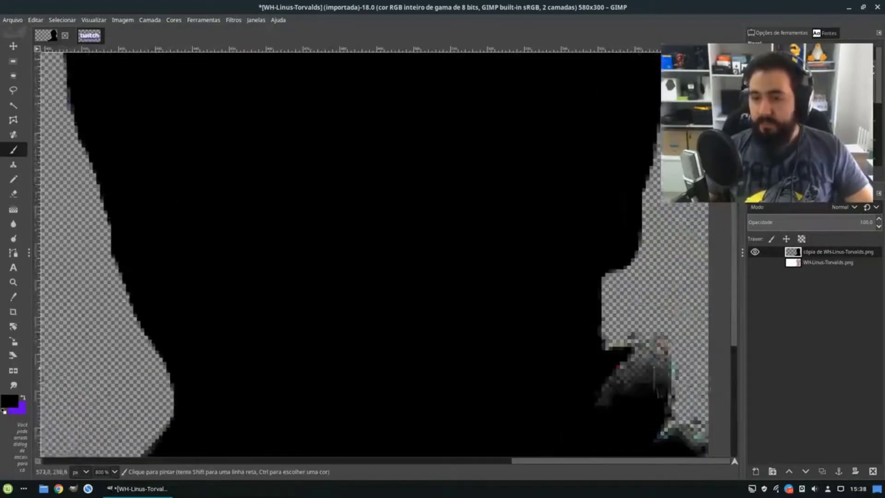
pyautogui.scroll(-2, 661, 408)
pyautogui.moveTo(661, 409)
pyautogui.mouseDown()
pyautogui.moveTo(592, 306)
pyautogui.moveTo(644, 272)
pyautogui.moveTo(624, 259)
pyautogui.moveTo(643, 258)
pyautogui.moveTo(702, 378)
pyautogui.moveTo(698, 405)
pyautogui.mouseUp()
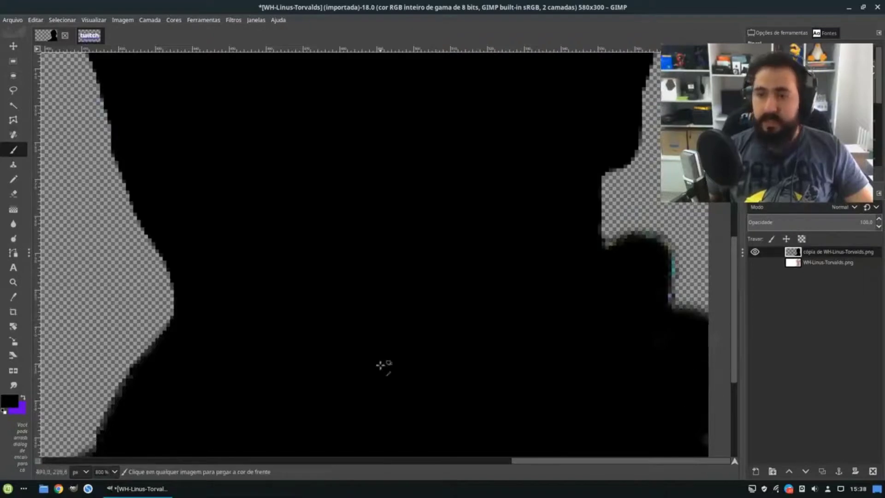
# - Turn the retouched copy's alpha channel into a selection, then show and activate the original photo layer
pyautogui.scroll(-8, 380, 365)
pyautogui.scroll(4, 373, 299)
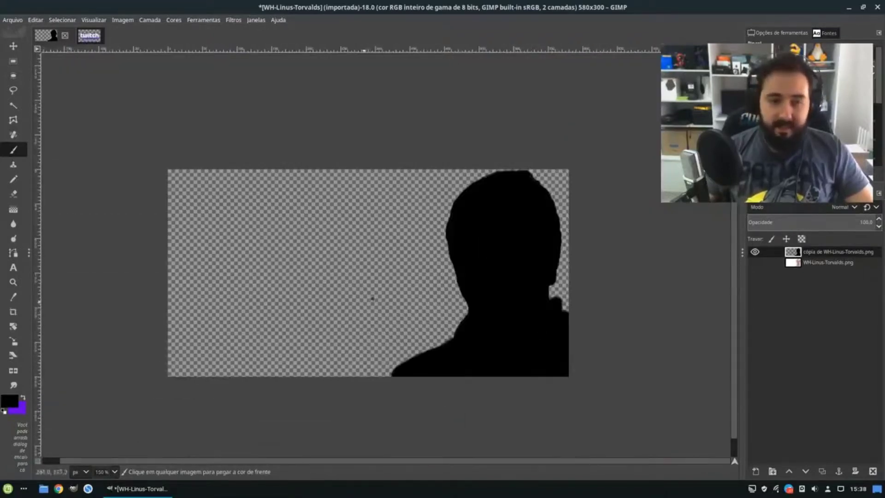
pyautogui.scroll(2, 461, 272)
pyautogui.scroll(-2, 426, 276)
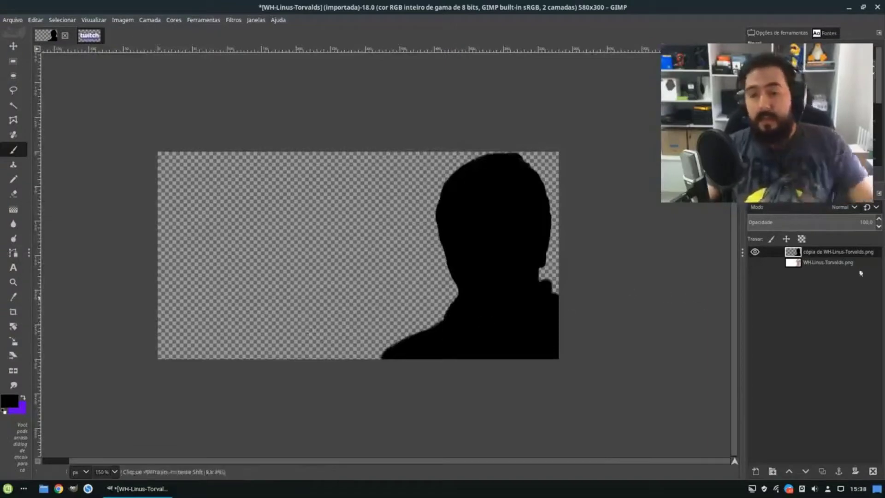
pyautogui.rightClick(814, 253)
pyautogui.click(757, 310)
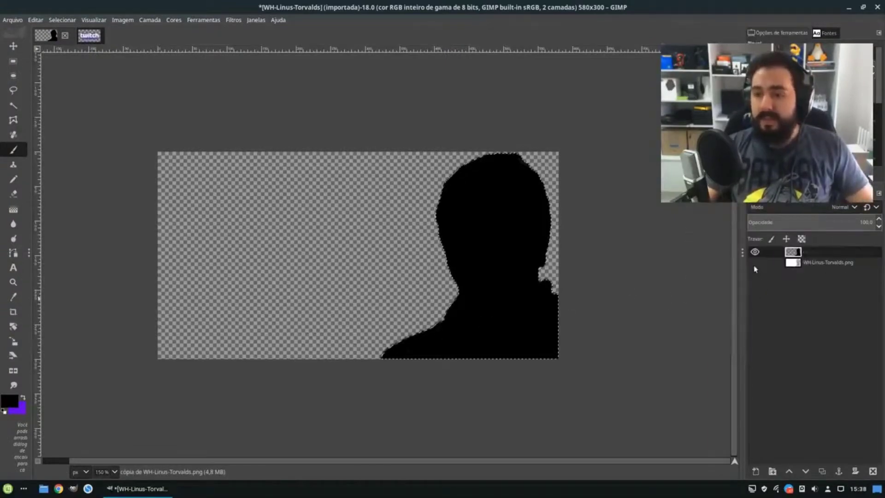
pyautogui.click(755, 263)
pyautogui.click(826, 266)
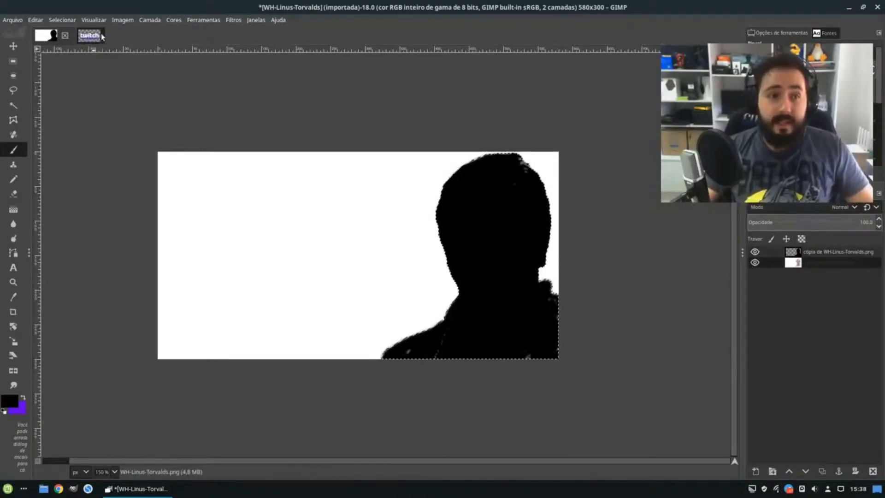
# - Invert the selection to erase the white background from the original photo layer, and hide the silhouette copy
pyautogui.click(86, 20)
pyautogui.click(85, 20)
pyautogui.click(62, 20)
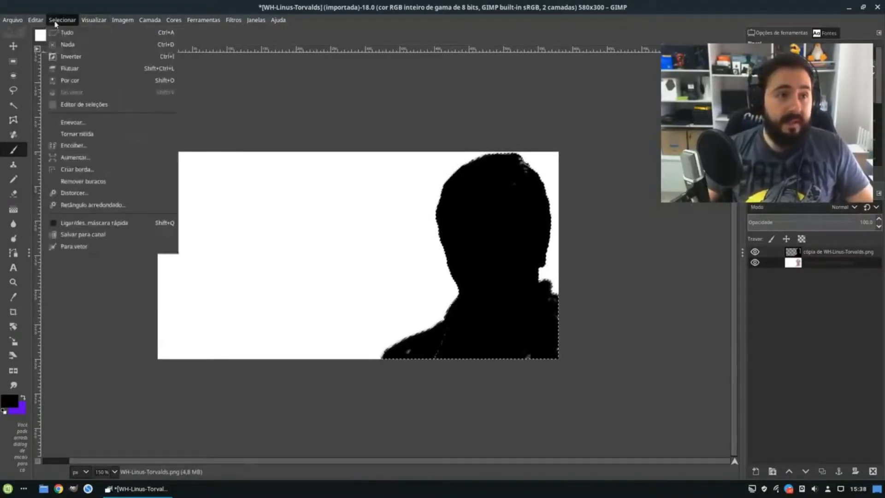
pyautogui.click(98, 56)
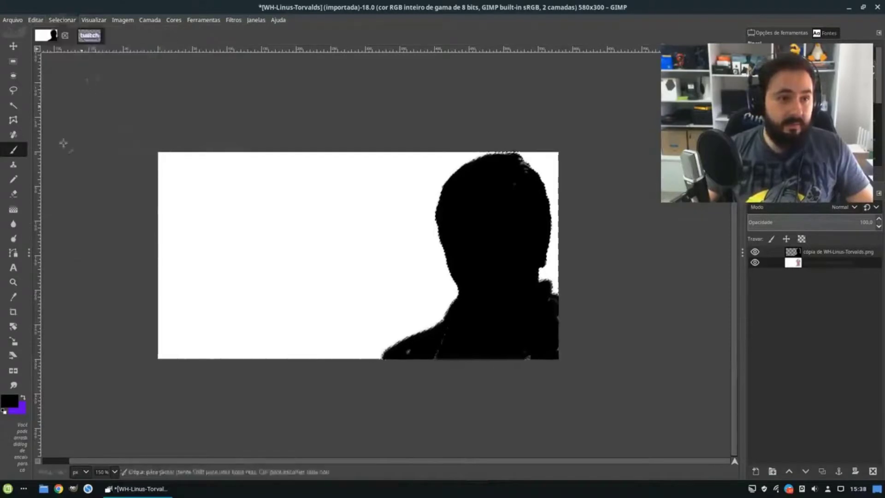
pyautogui.hotkey('shift', 'e')
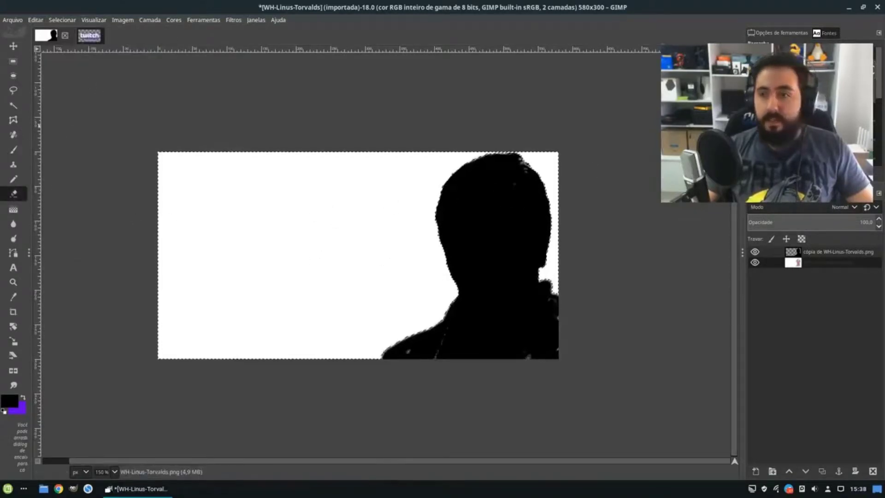
pyautogui.moveTo(332, 203)
pyautogui.mouseDown()
pyautogui.moveTo(385, 201)
pyautogui.moveTo(185, 242)
pyautogui.moveTo(237, 134)
pyautogui.moveTo(310, 419)
pyautogui.moveTo(569, 137)
pyautogui.mouseUp()
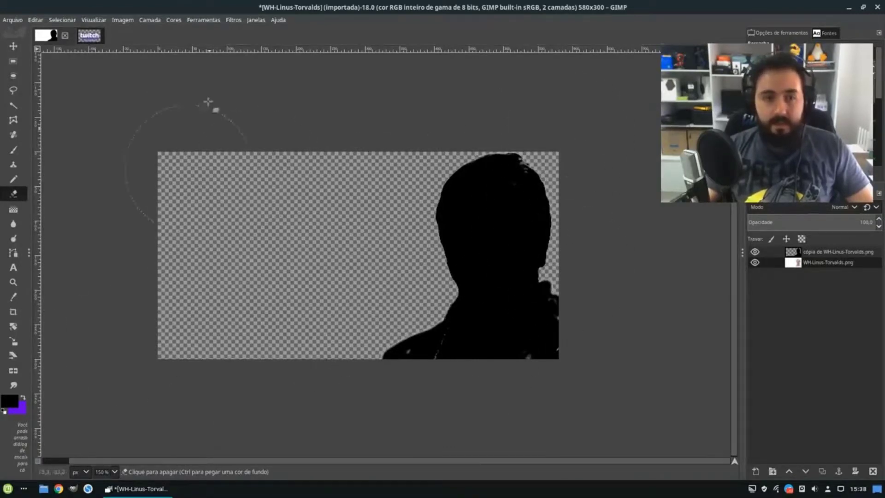
pyautogui.moveTo(515, 242); pyautogui.dragTo(522, 251)
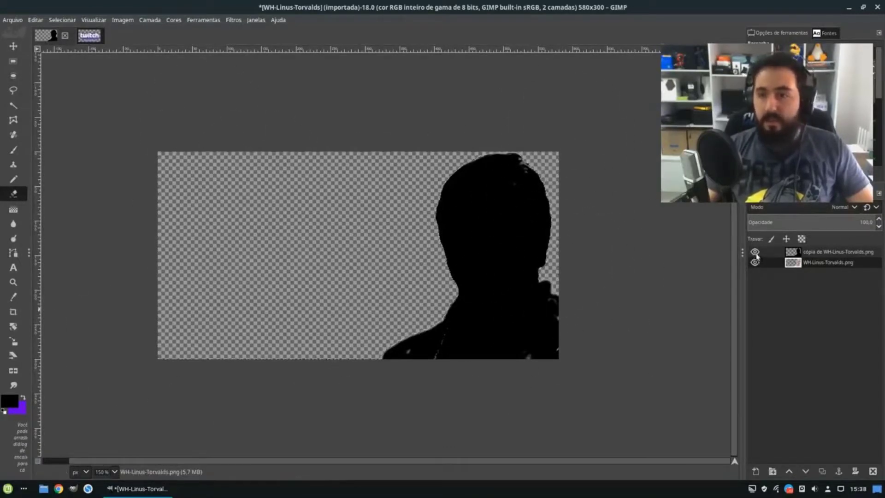
pyautogui.click(754, 251)
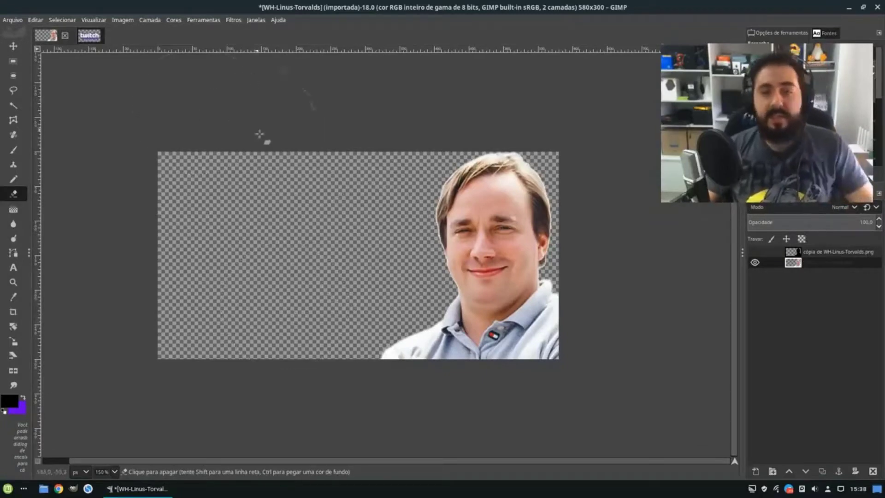
# - Add a layer beneath the cut-out photo and fill it with the purple background colour
pyautogui.doubleClick(805, 273)
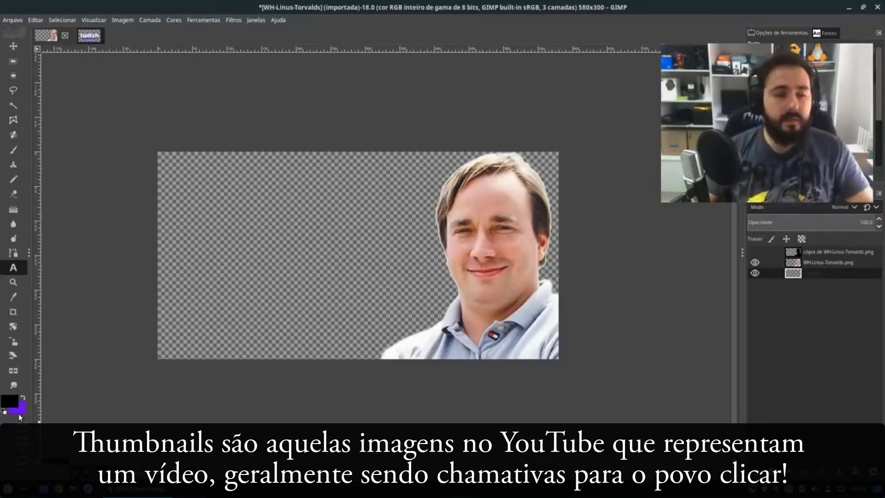
pyautogui.moveTo(52, 405); pyautogui.dragTo(793, 274)
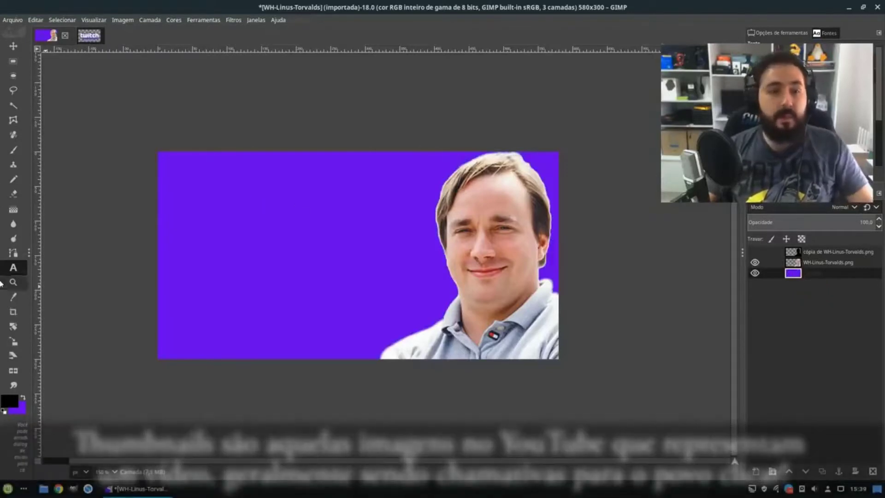
# - Add the text "LINUS TORVALDS" on the purple area beside the portrait and colour it white
pyautogui.click(203, 239)
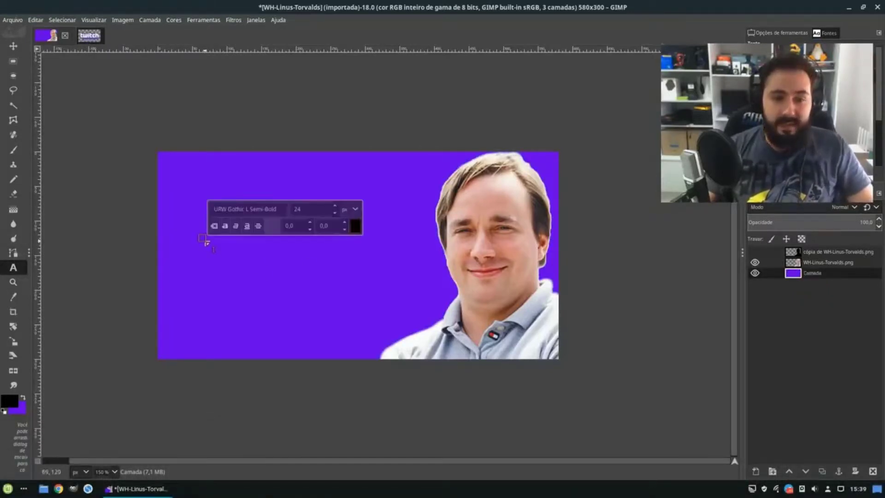
pyautogui.write('Li')
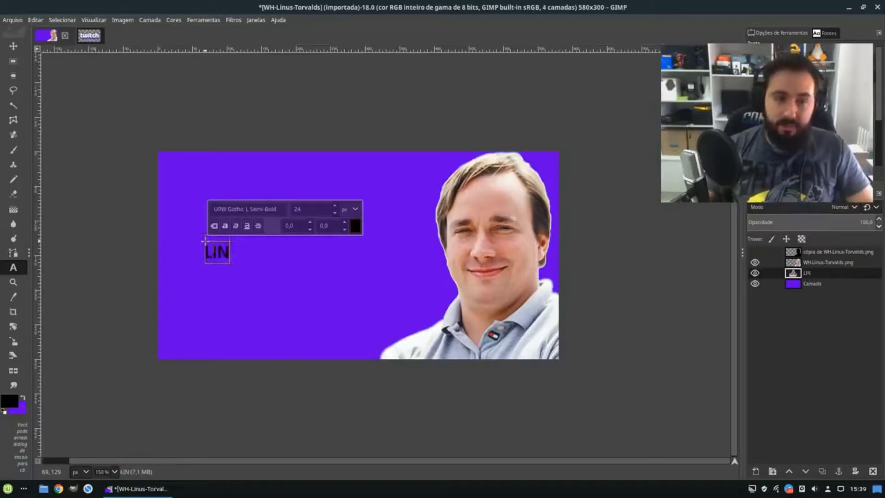
pyautogui.write('NUS ROTORVALDS')
pyautogui.hotkey('ctrl', 'a')
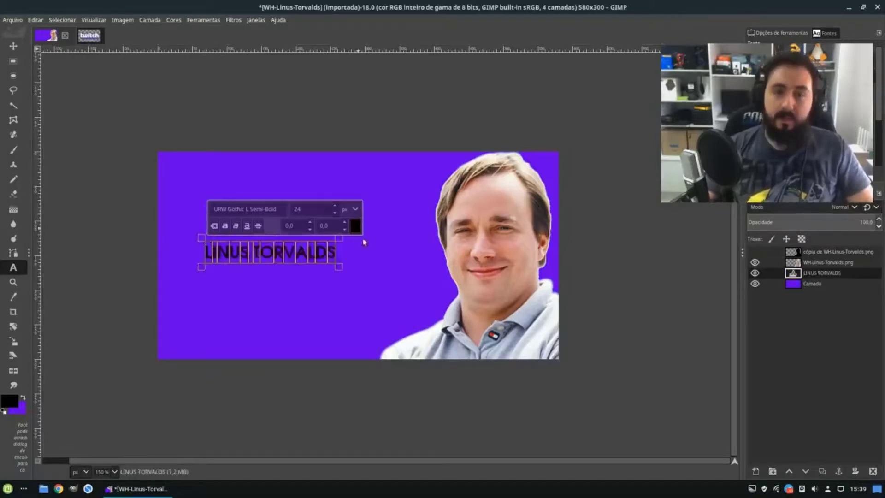
pyautogui.click(355, 226)
pyautogui.click(431, 295)
pyautogui.click(431, 325)
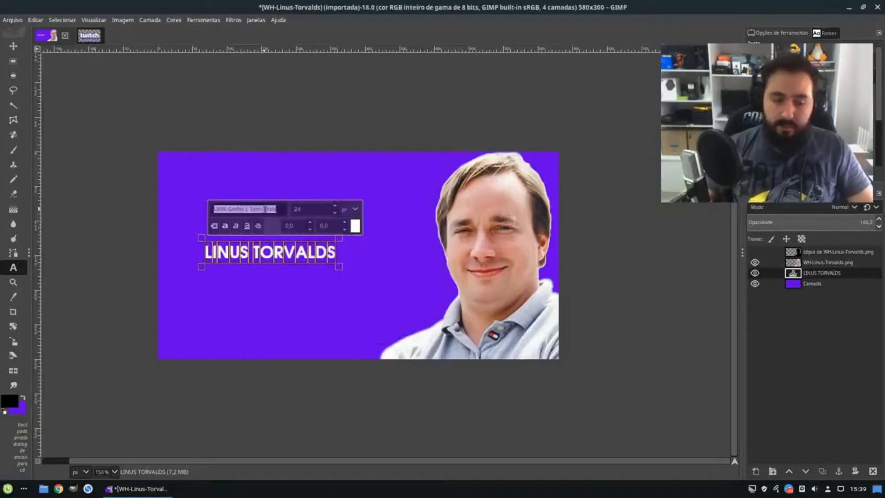
# - Set the text's font to Bebas Neue at 74 px and move it clear of the man's face
pyautogui.write('Neue')
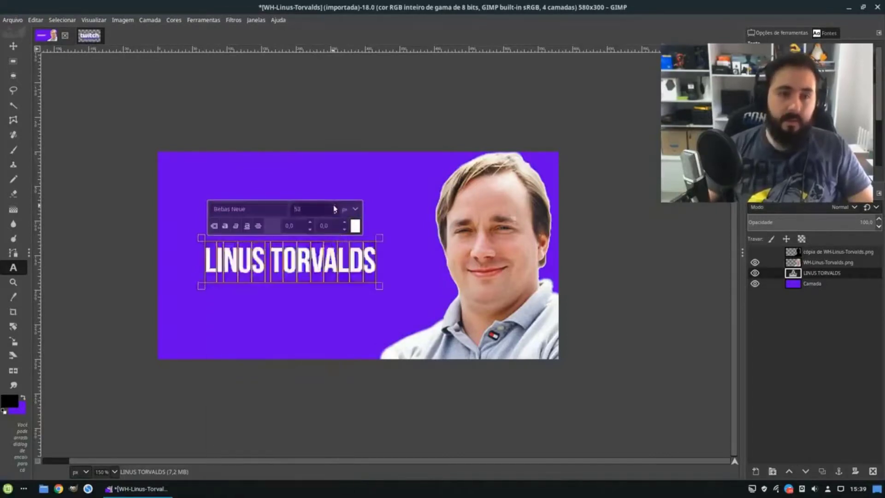
pyautogui.scroll(20, 334, 207)
pyautogui.click(13, 46)
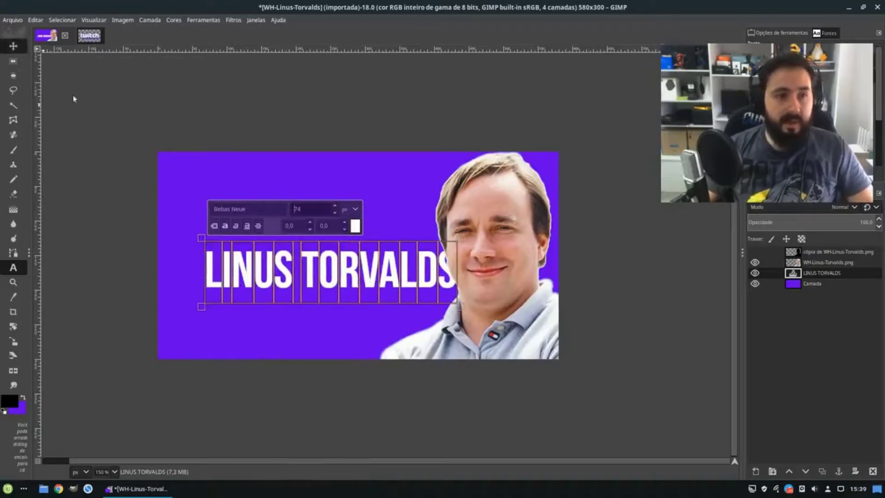
pyautogui.moveTo(342, 290); pyautogui.dragTo(310, 272)
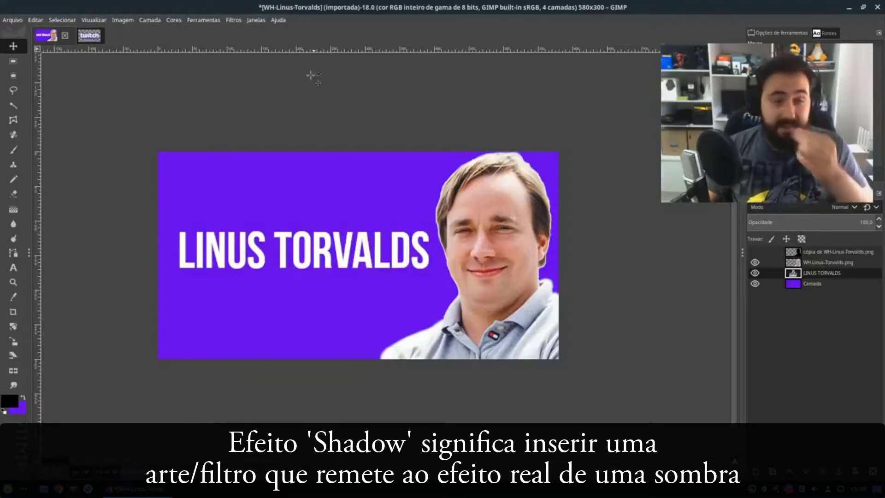
pyautogui.click(235, 21)
pyautogui.moveTo(340, 122)
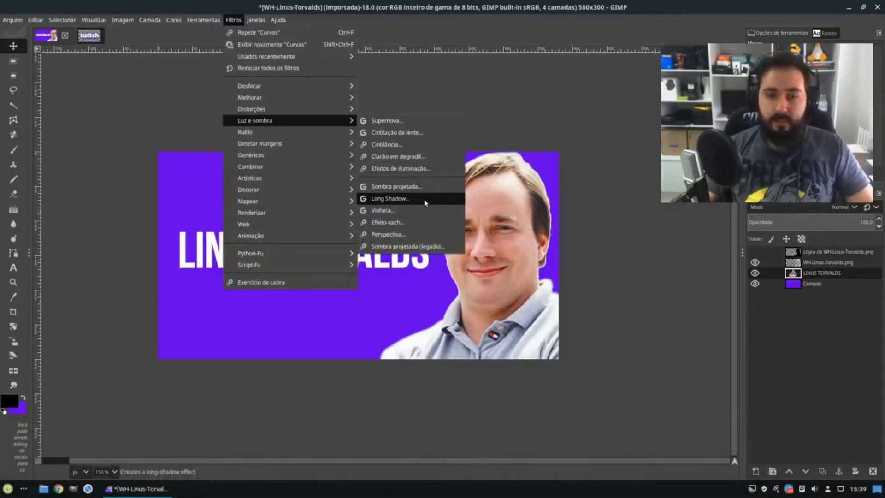
pyautogui.click(425, 201)
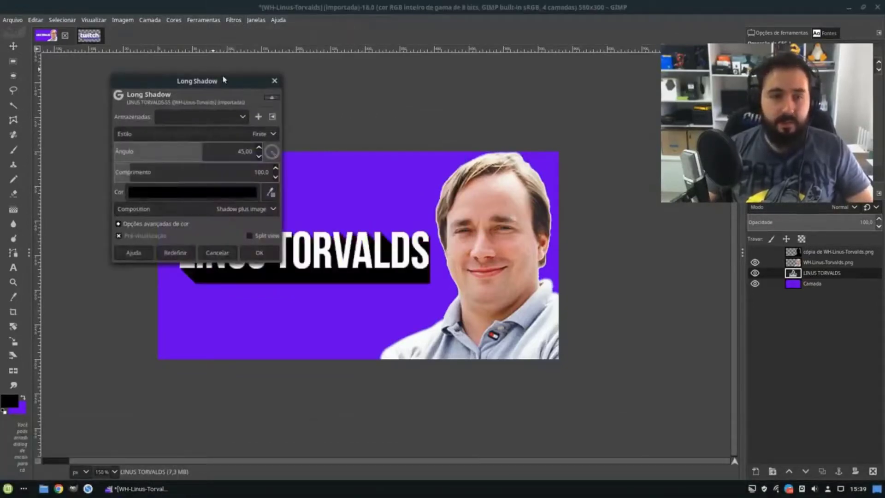
pyautogui.moveTo(224, 80); pyautogui.dragTo(149, 55)
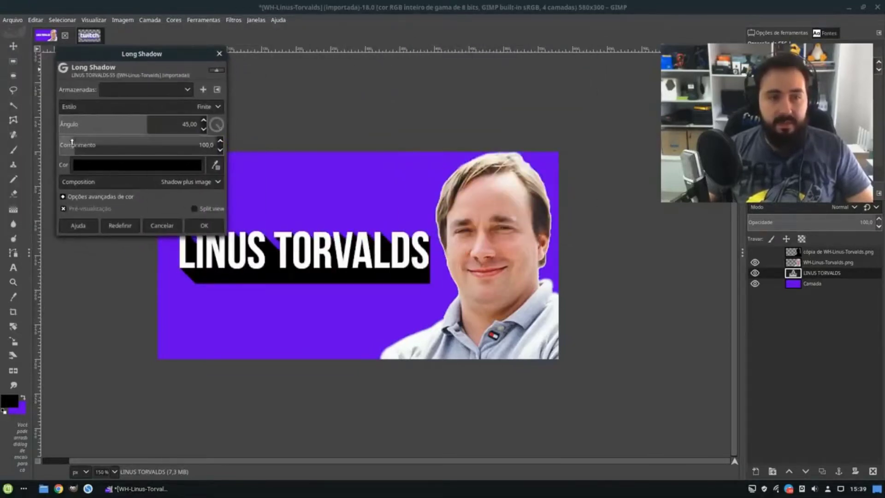
pyautogui.moveTo(71, 142); pyautogui.dragTo(61, 145)
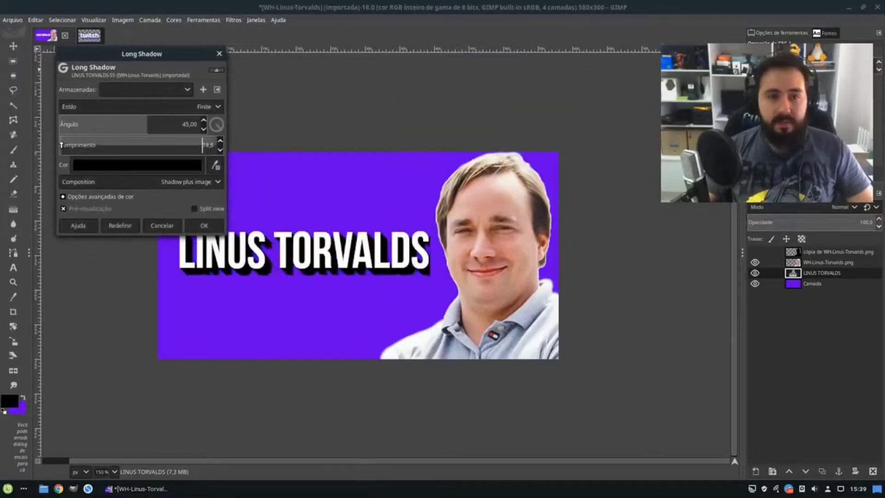
pyautogui.moveTo(61, 144); pyautogui.dragTo(59, 145)
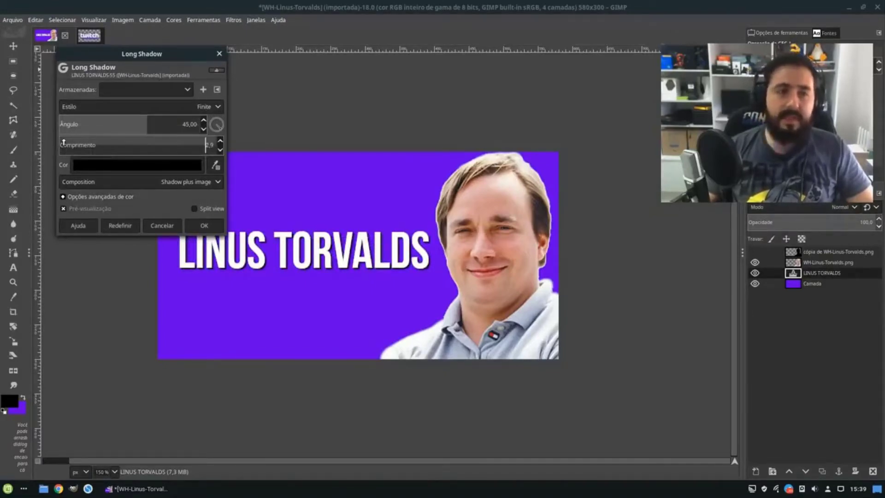
pyautogui.moveTo(64, 142); pyautogui.dragTo(78, 143)
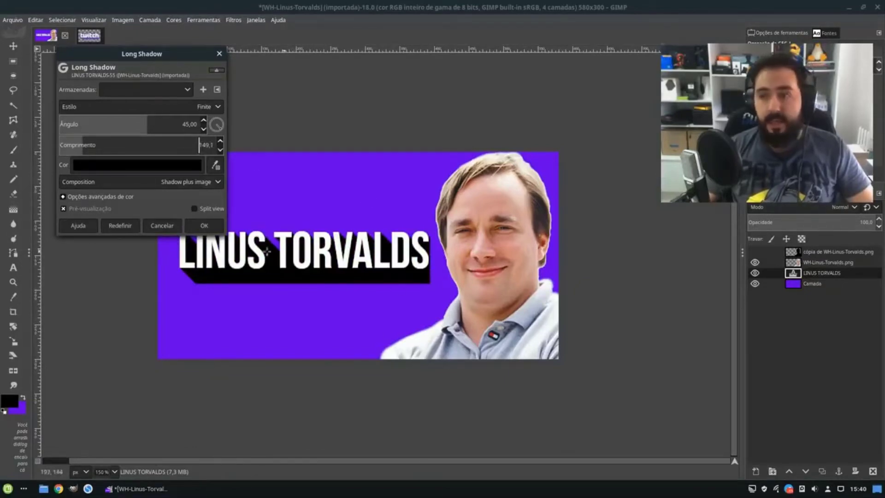
pyautogui.click(162, 226)
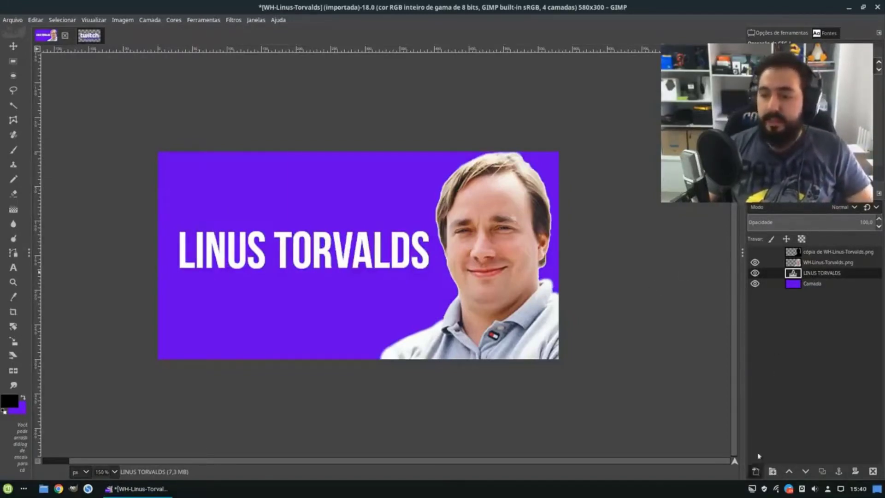
# - Add a new transparent layer, place the LINUS TORVALDS text layer above it, and merge the text down onto it
pyautogui.click(755, 471)
pyautogui.click(862, 467)
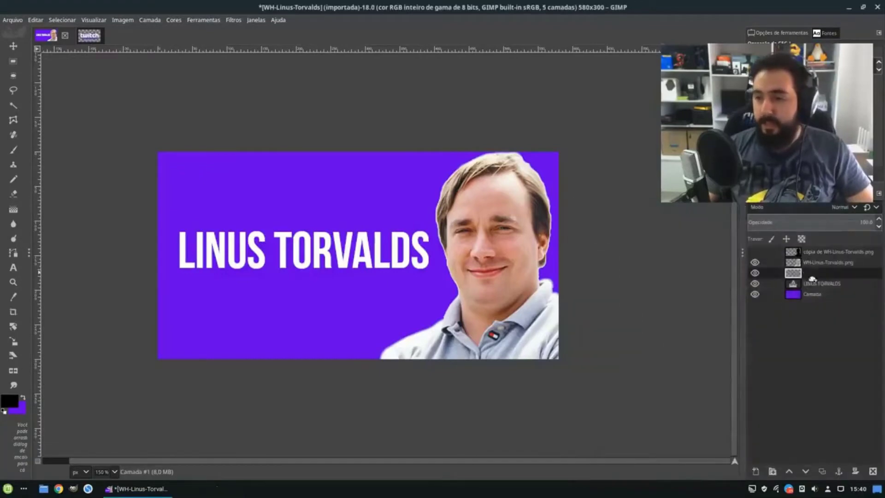
pyautogui.moveTo(812, 278); pyautogui.dragTo(812, 287)
pyautogui.click(814, 276)
pyautogui.rightClick(813, 275)
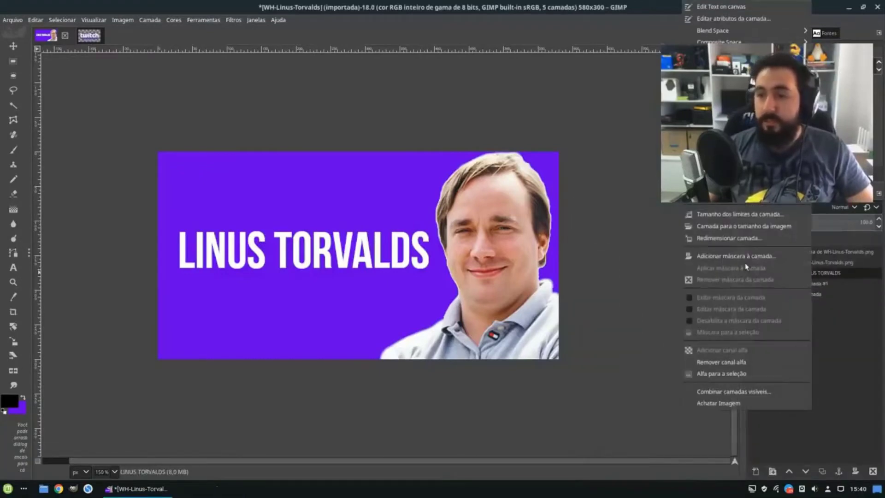
pyautogui.click(737, 143)
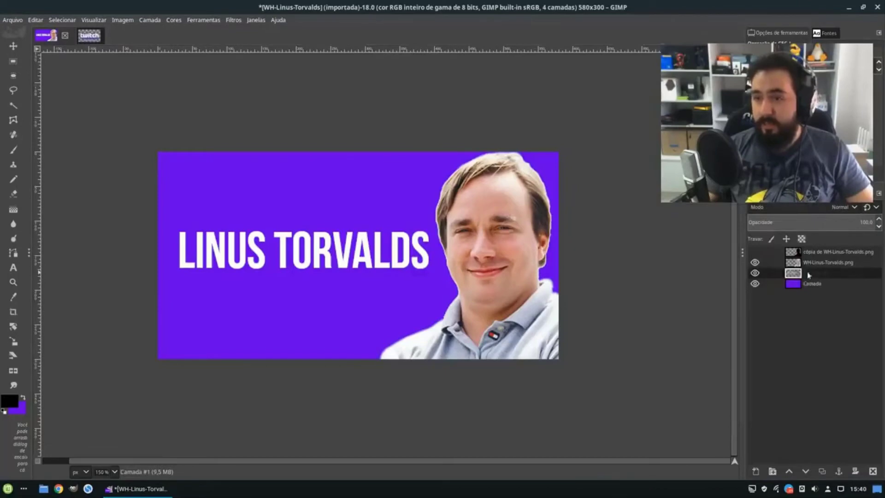
# - Bring up the Long Shadow filter on the merged text layer with a length of about 18 and an angle of 38.82
pyautogui.hotkey('ctrl', 'shift', 'f')
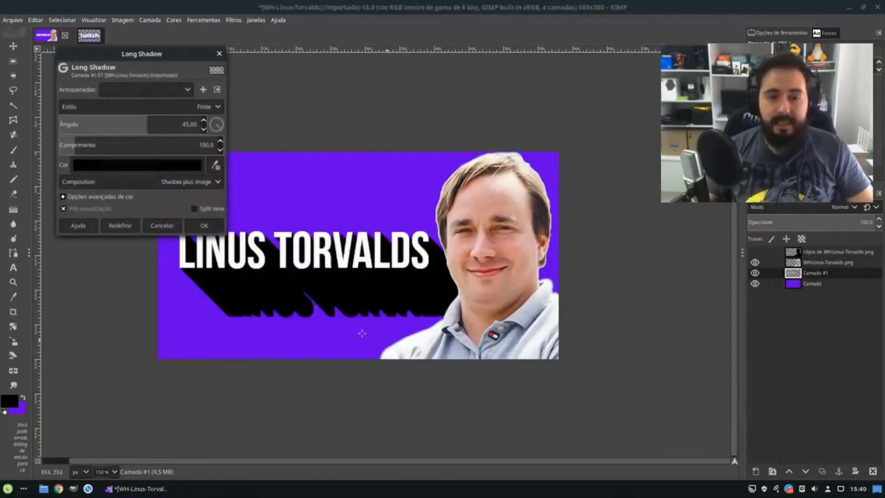
pyautogui.moveTo(75, 147)
pyautogui.mouseDown()
pyautogui.moveTo(154, 158)
pyautogui.moveTo(61, 154)
pyautogui.mouseUp()
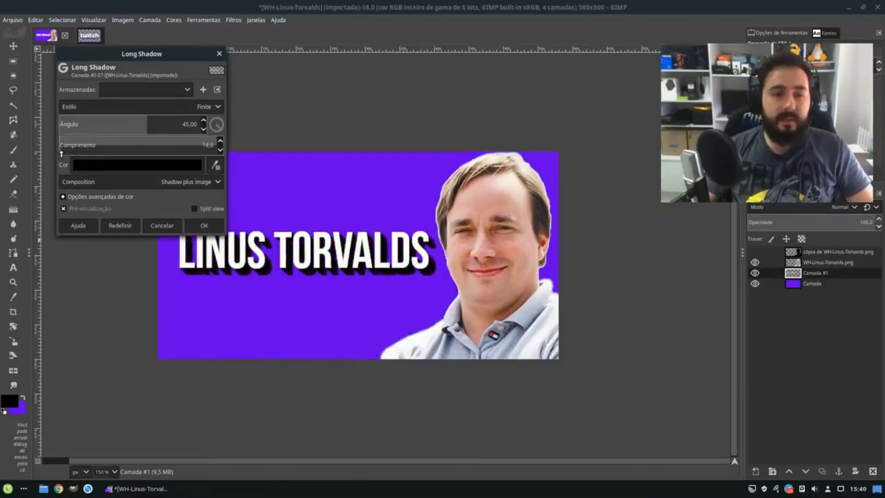
pyautogui.moveTo(97, 119); pyautogui.dragTo(142, 145)
# - Try the Fading shadow style with a midpoint of 172.5 and the Fading (fixed length) style with a length of 204.7
pyautogui.click(103, 110)
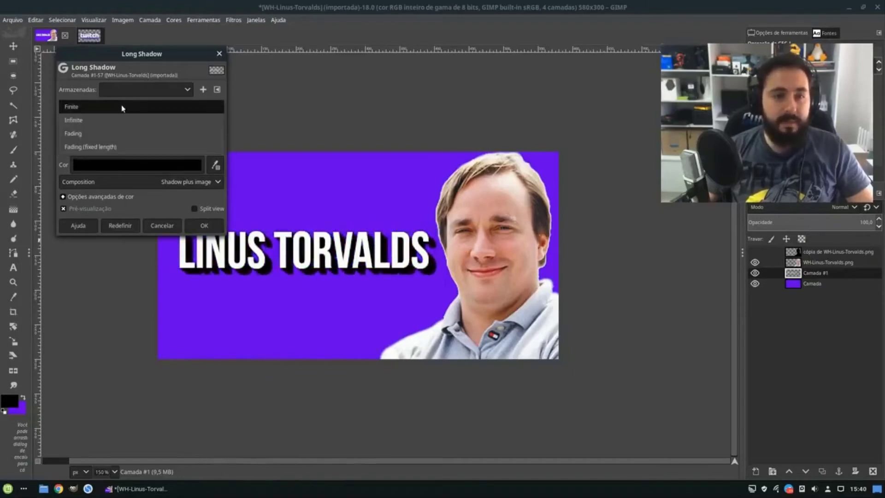
pyautogui.click(119, 134)
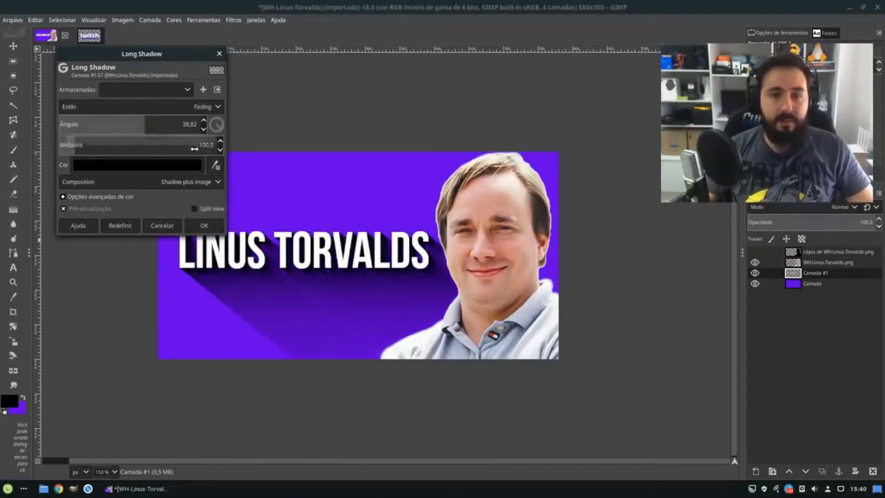
pyautogui.moveTo(178, 54); pyautogui.dragTo(139, 37)
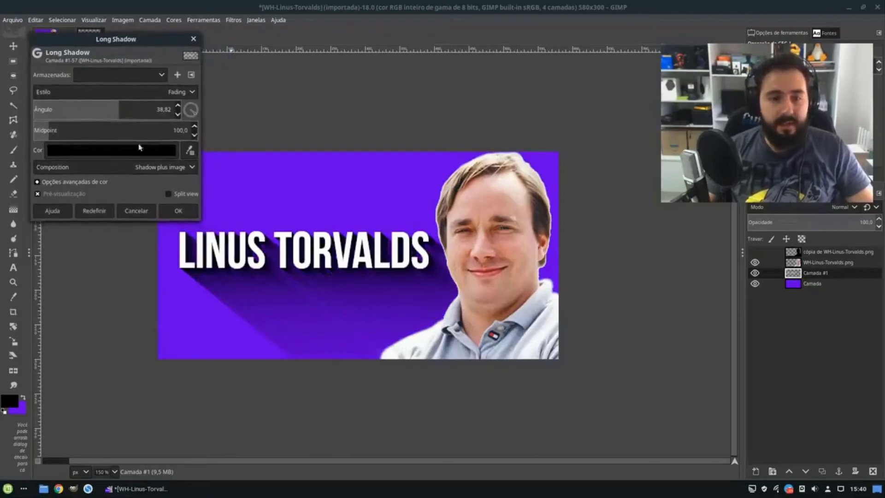
pyautogui.moveTo(59, 129)
pyautogui.mouseDown()
pyautogui.moveTo(71, 128)
pyautogui.moveTo(37, 130)
pyautogui.moveTo(75, 130)
pyautogui.moveTo(39, 130)
pyautogui.moveTo(66, 125)
pyautogui.mouseUp()
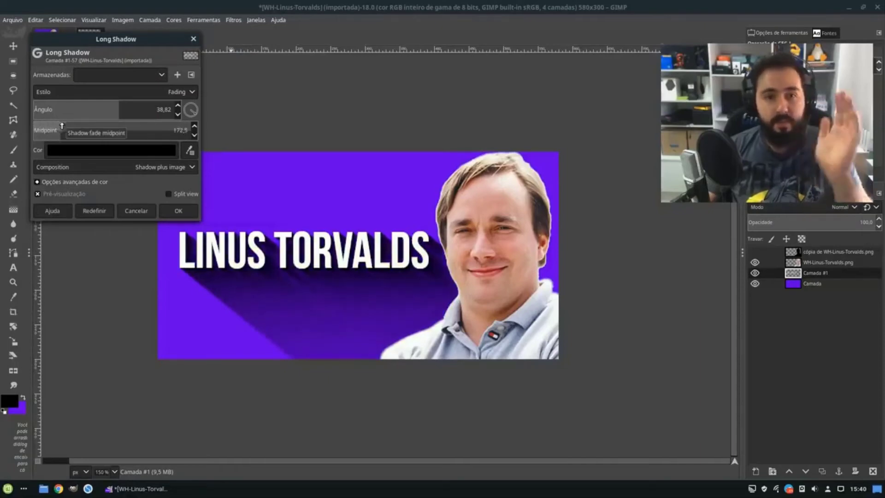
pyautogui.click(80, 92)
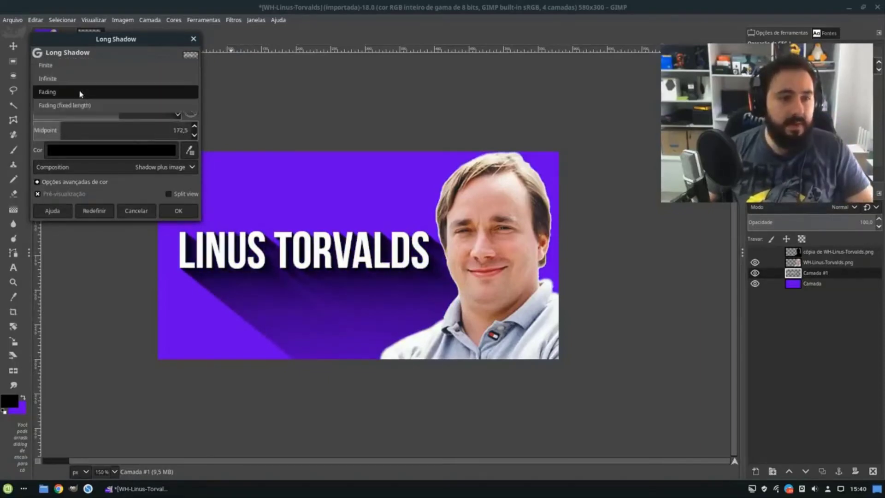
pyautogui.click(109, 105)
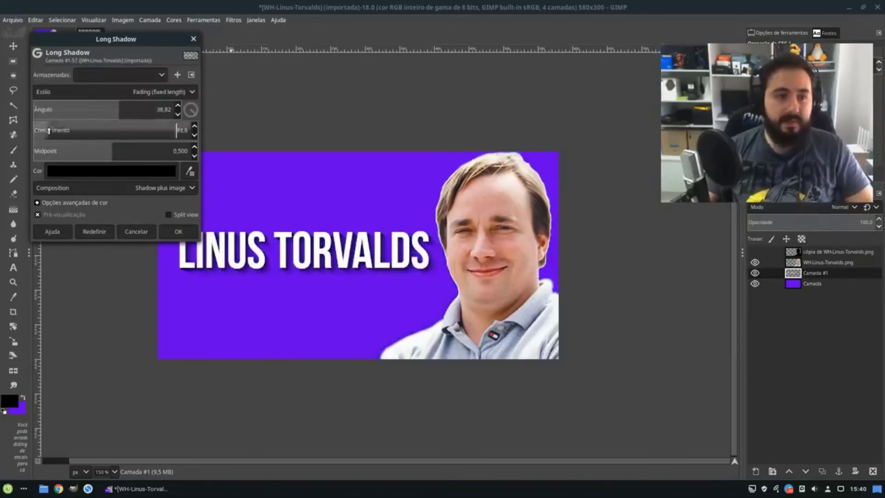
pyautogui.moveTo(49, 131)
pyautogui.mouseDown()
pyautogui.moveTo(97, 126)
pyautogui.moveTo(65, 125)
pyautogui.mouseUp()
# - Preview the Infinite style at an angle of 21.06, and apply the shadow in Finite style with a length of 11.7
pyautogui.click(81, 92)
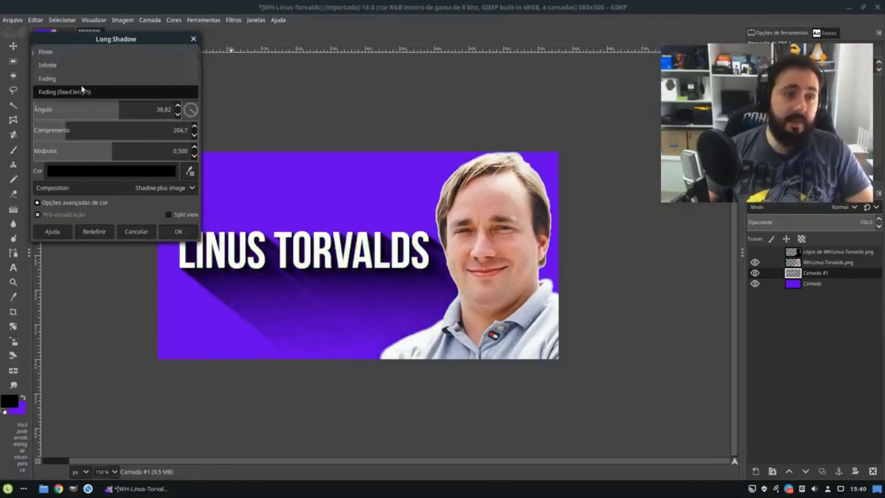
pyautogui.click(80, 55)
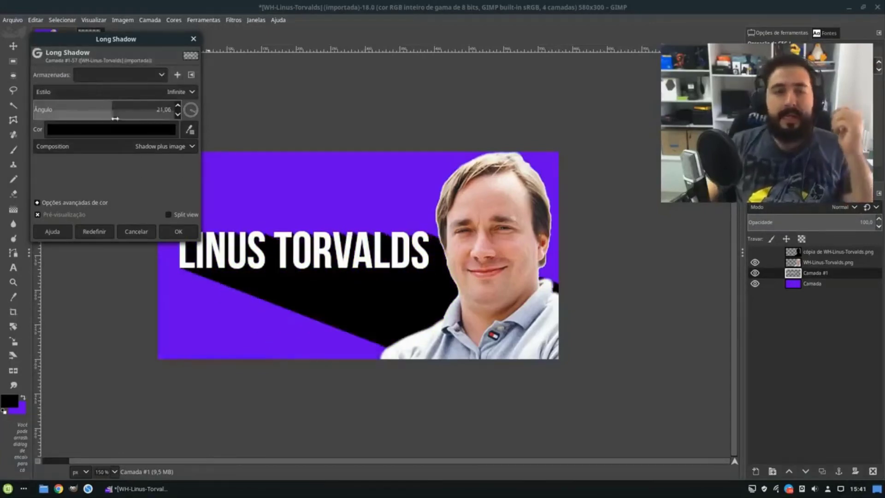
pyautogui.click(129, 92)
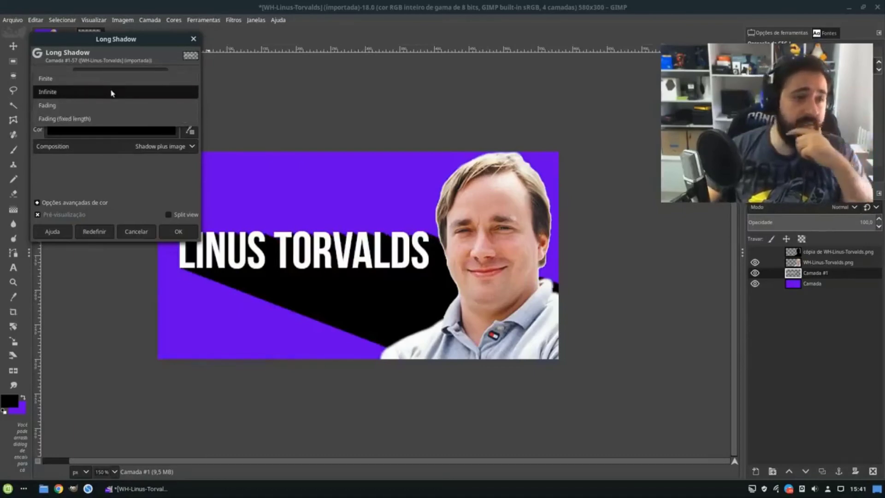
pyautogui.click(111, 79)
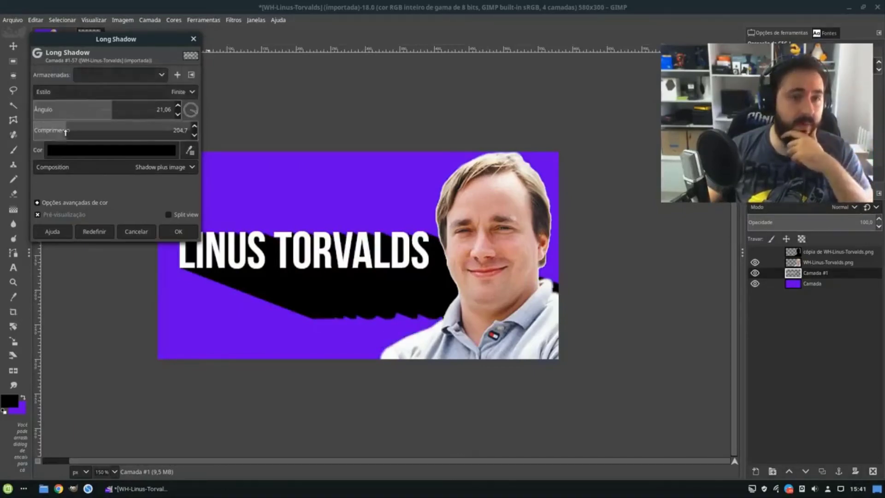
pyautogui.moveTo(65, 131); pyautogui.dragTo(35, 131)
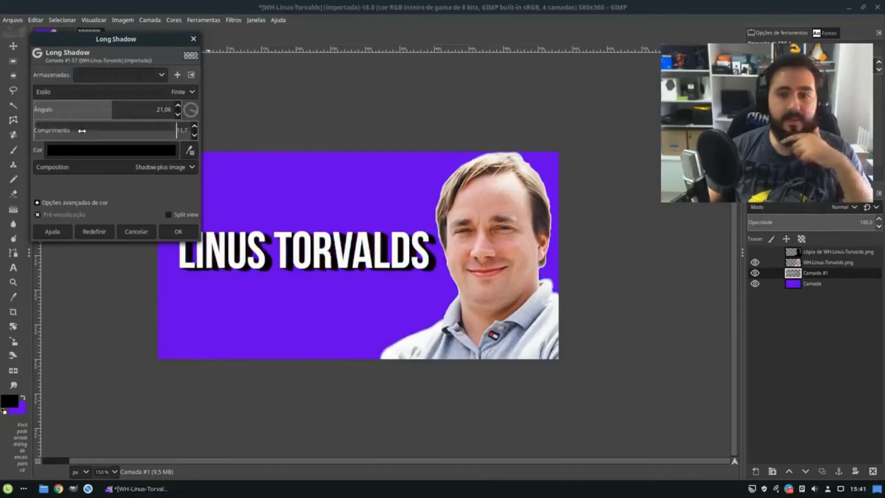
pyautogui.click(177, 231)
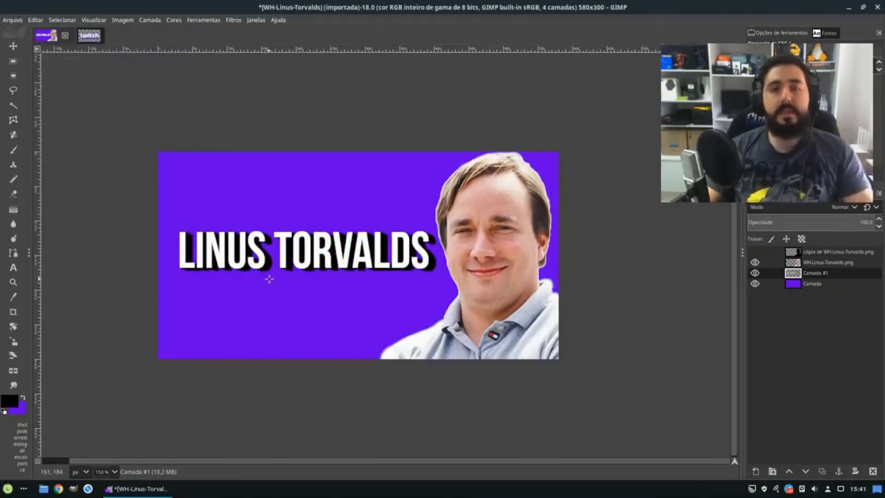